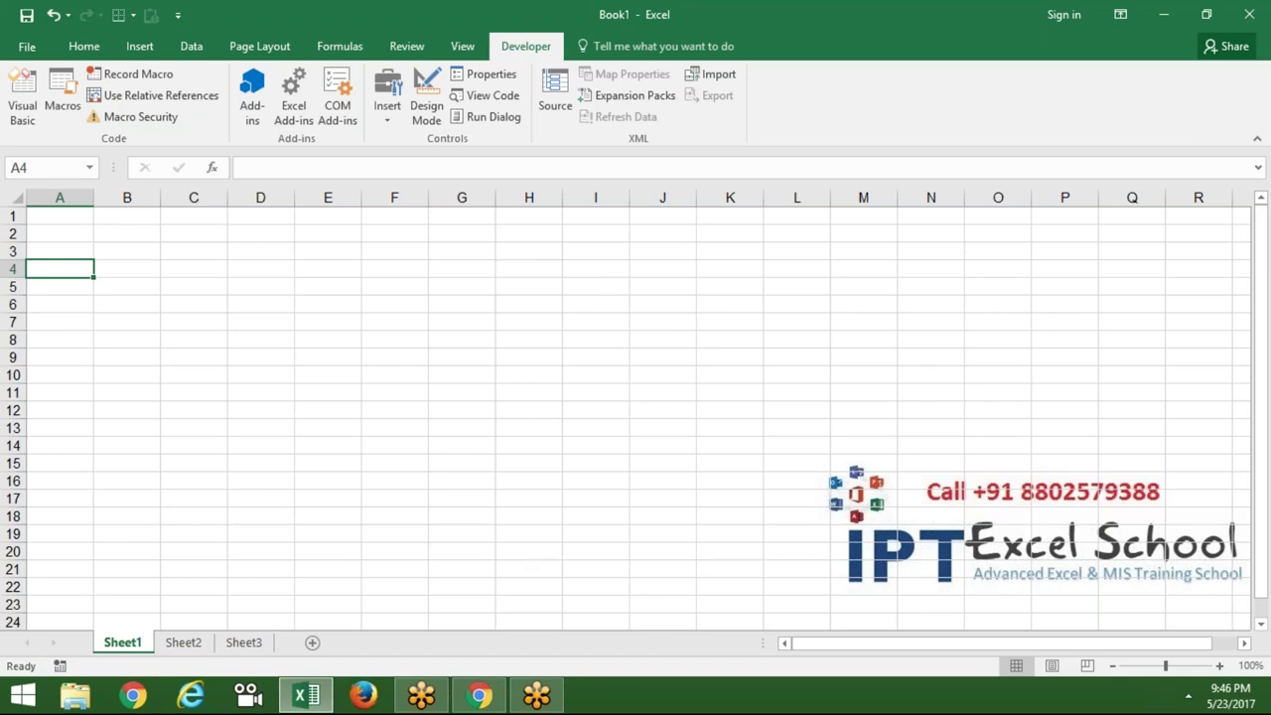
Step: Enter the first header, E.Code, in cell A6
{"action": "left_click", "coordinate": [60, 286]}
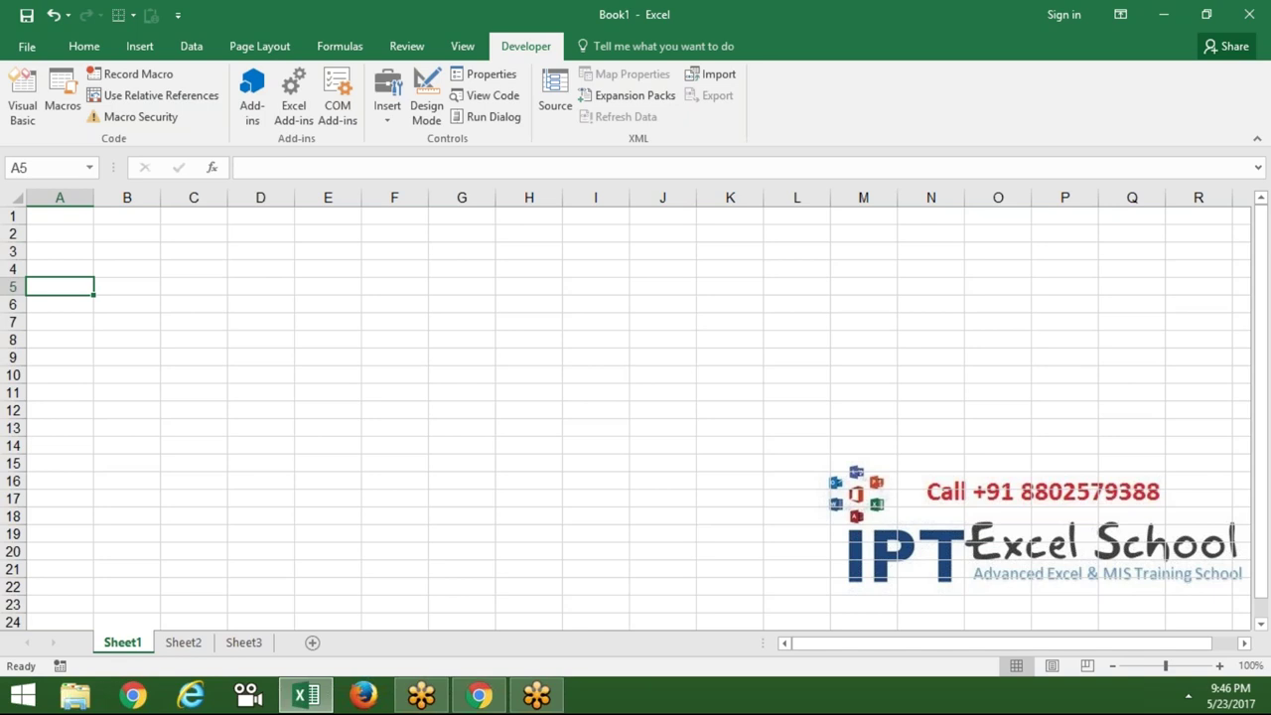
{"action": "left_click", "coordinate": [60, 304]}
{"action": "type", "text": "E"}
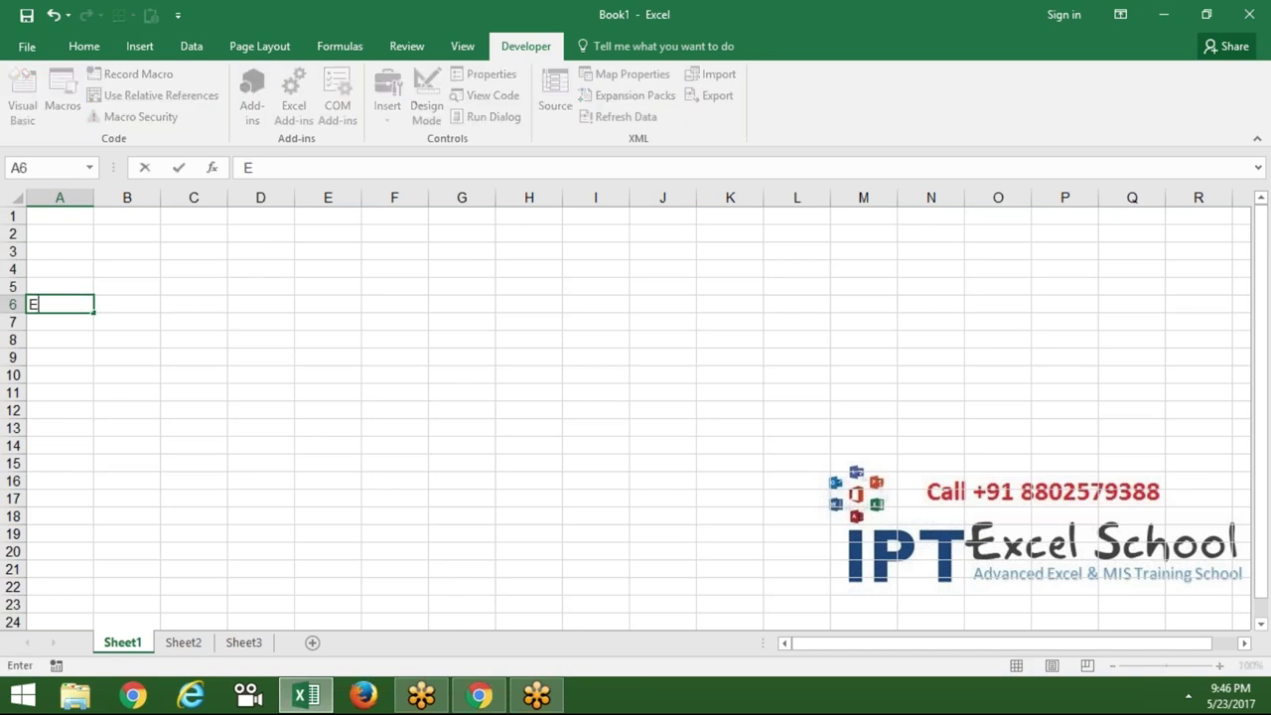
{"action": "type", "text": ".C"}
{"action": "type", "text": "ode"}
{"action": "key", "text": "Return"}
{"action": "left_click", "coordinate": [59, 304]}
{"action": "left_click", "coordinate": [126, 304]}
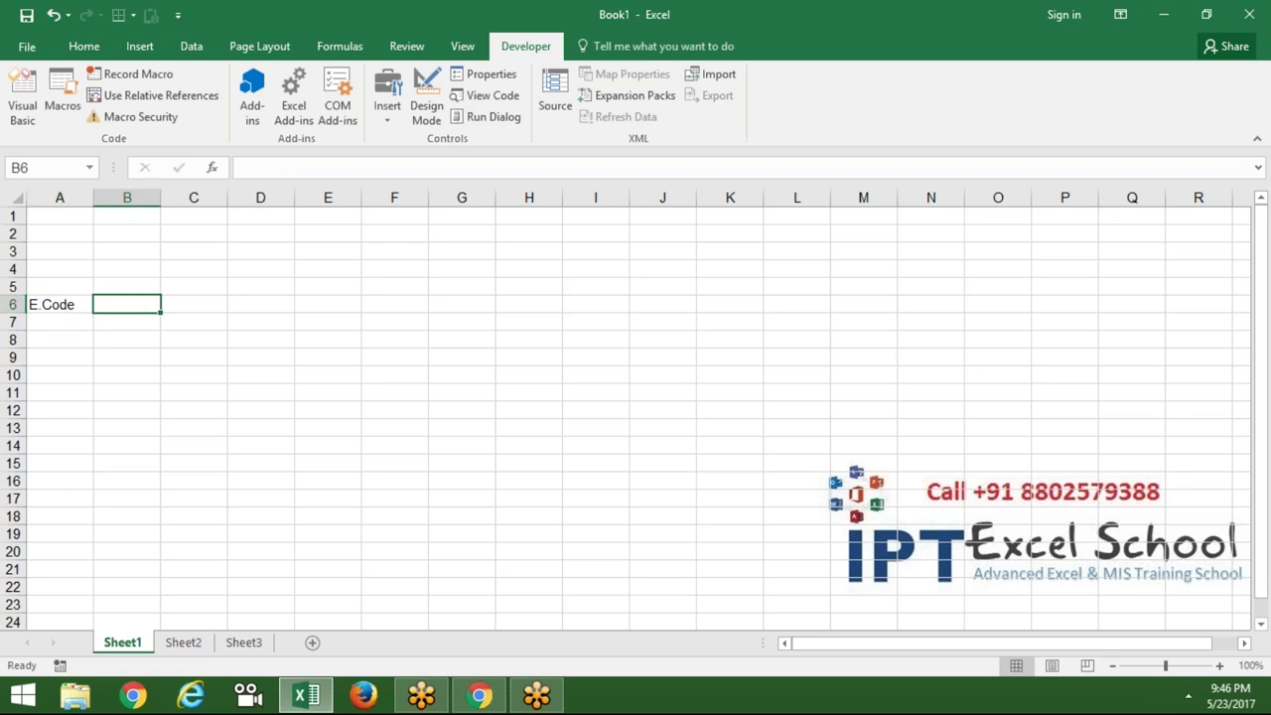
{"action": "left_click", "coordinate": [59, 303]}
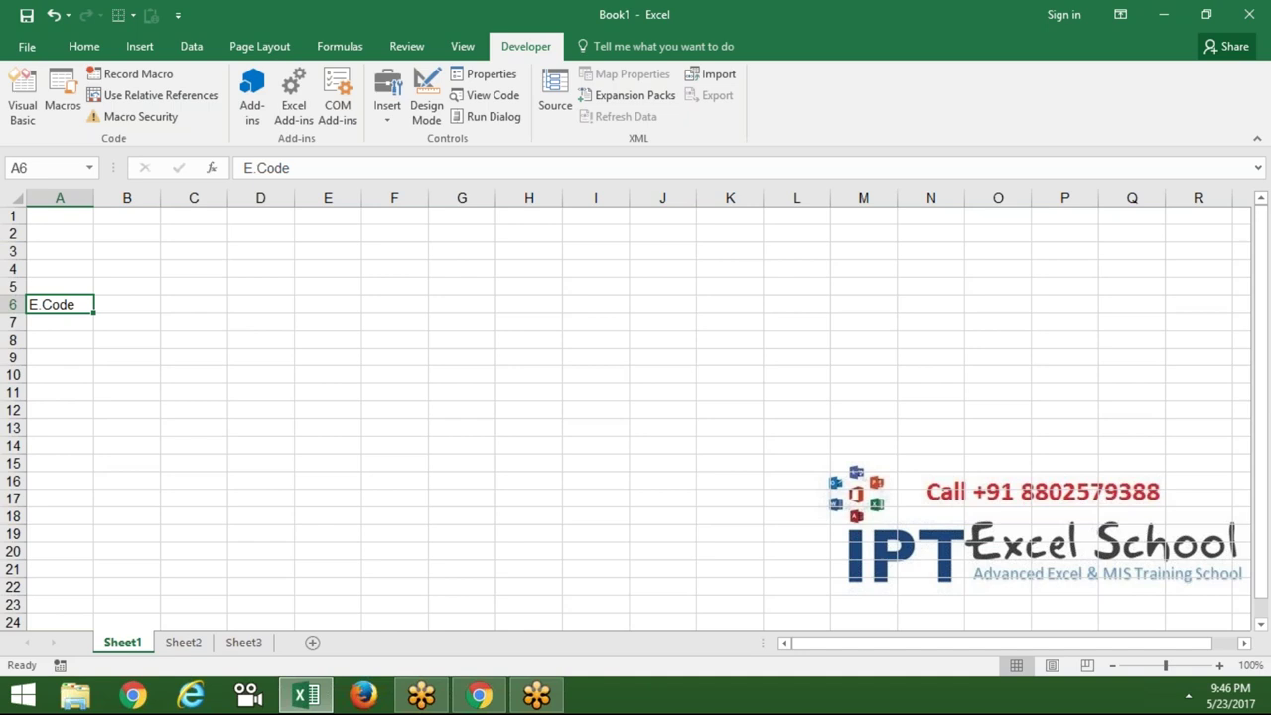
Step: Add the headers Name, Department and DOJ in B6:D6 and autofit column C
{"action": "left_click", "coordinate": [126, 304]}
{"action": "type", "text": "Name"}
{"action": "key", "text": "Tab"}
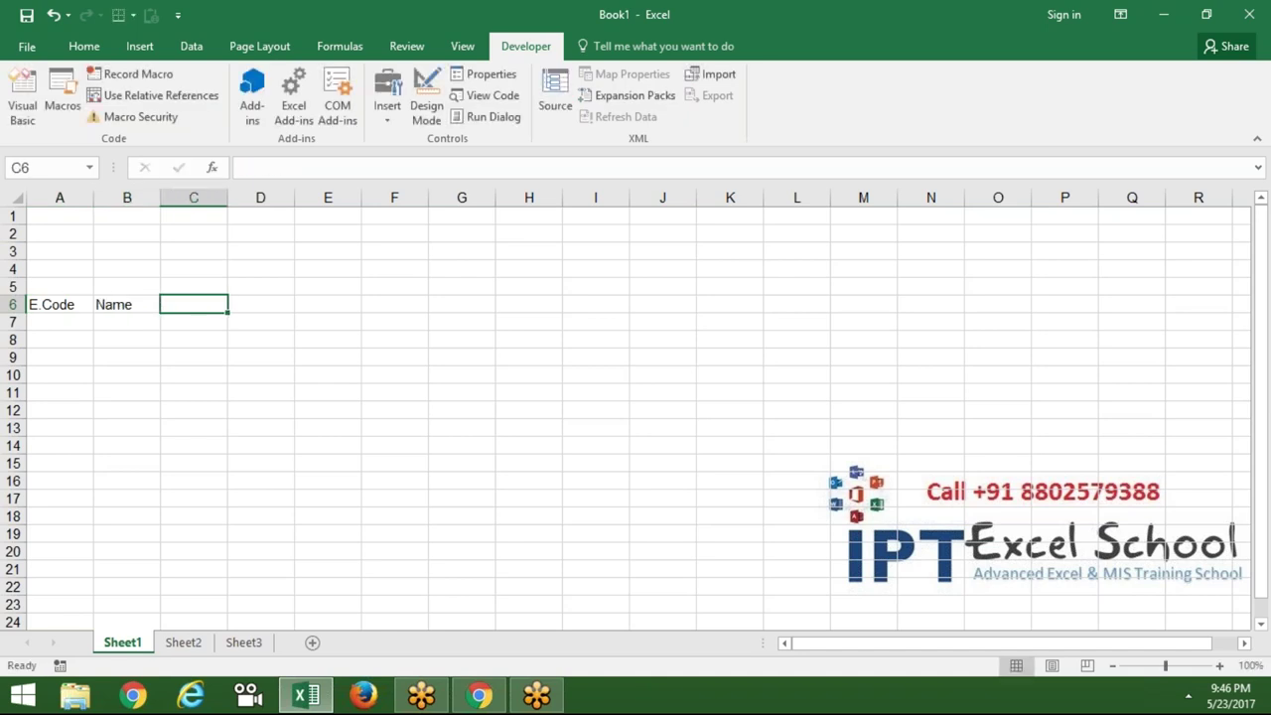
{"action": "type", "text": "Depar"}
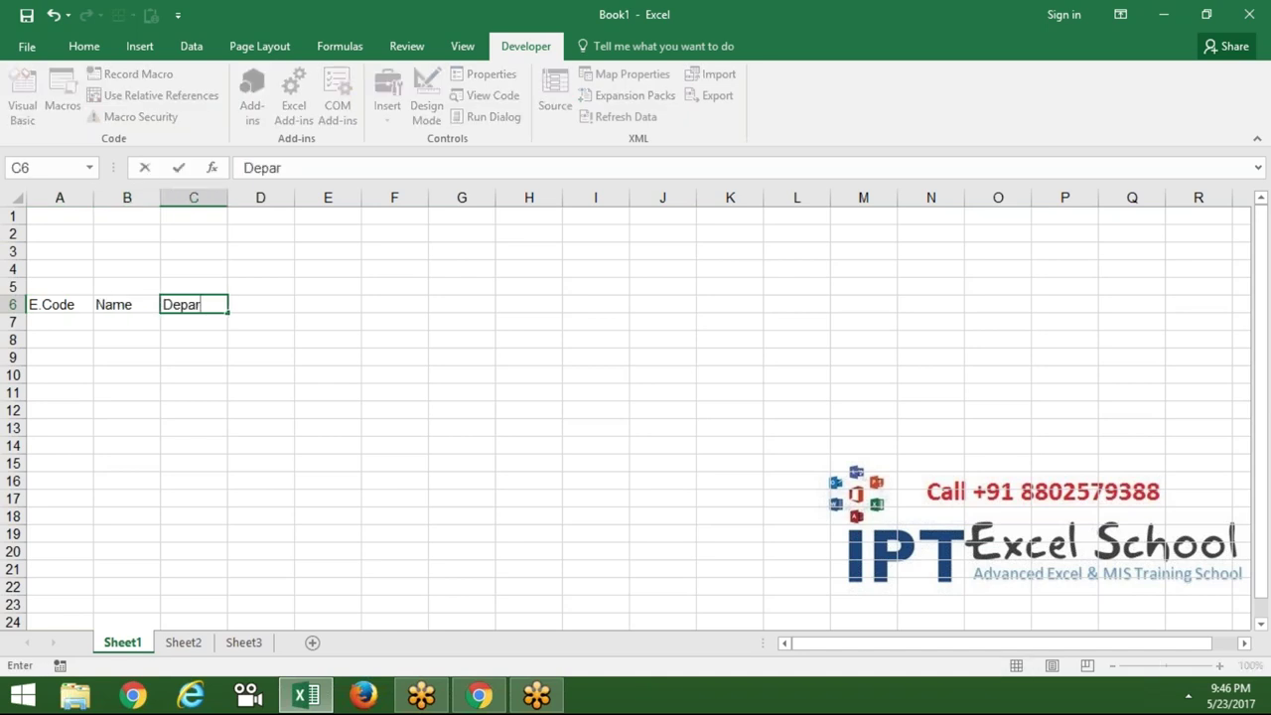
{"action": "type", "text": "tment"}
{"action": "key", "text": "Tab"}
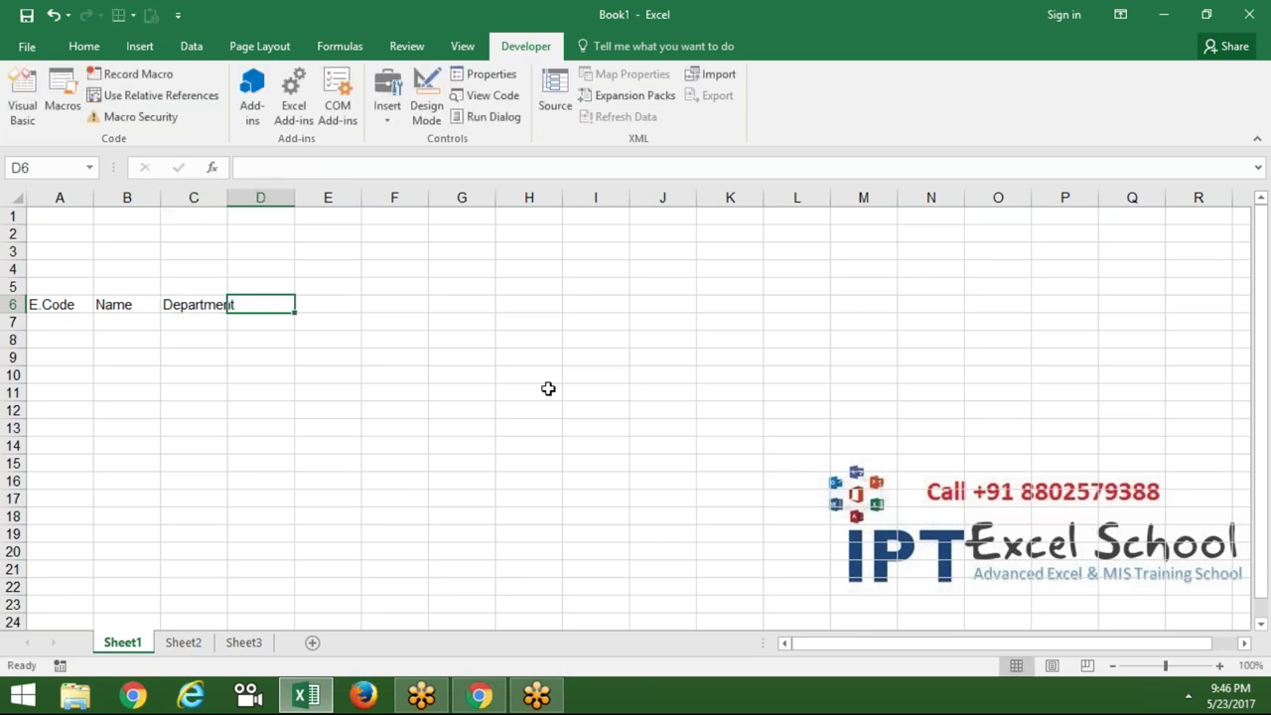
{"action": "type", "text": "DOJ"}
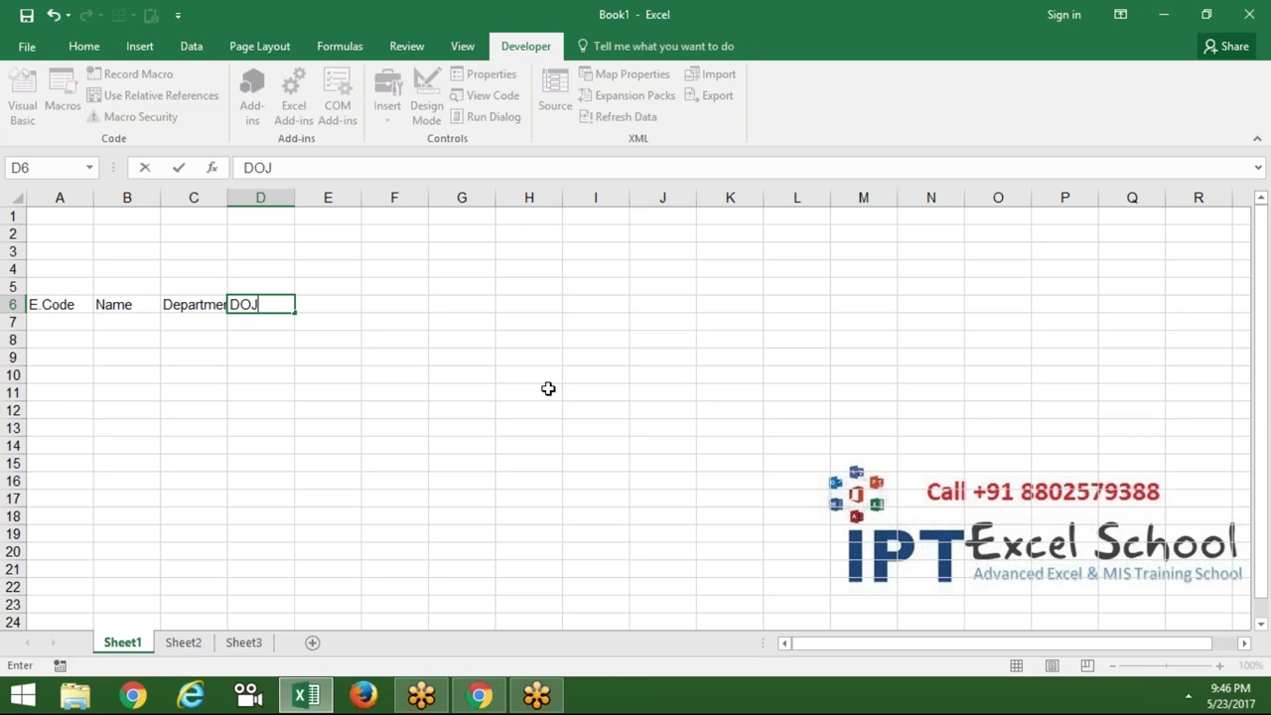
{"action": "key", "text": "Return"}
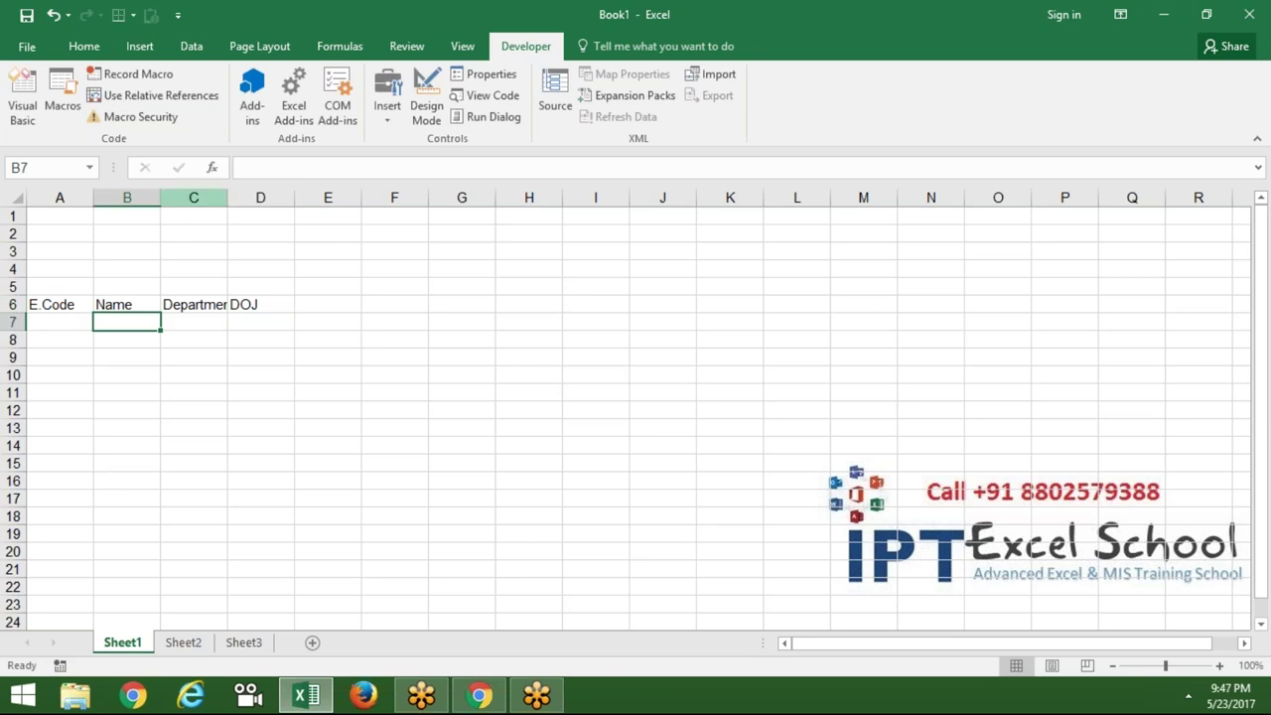
{"action": "double_click", "coordinate": [226, 198]}
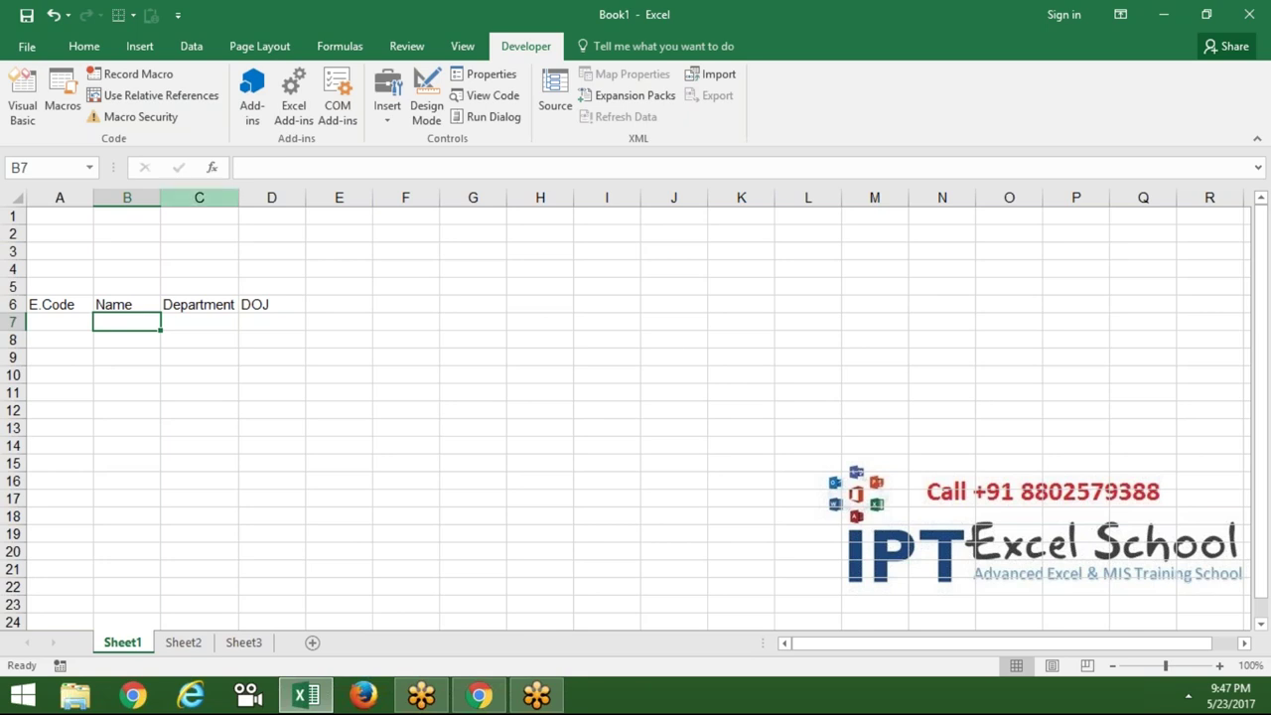
Step: Open the IPT-Jan workbook from the File menu's workbook list
{"action": "left_click", "coordinate": [305, 698]}
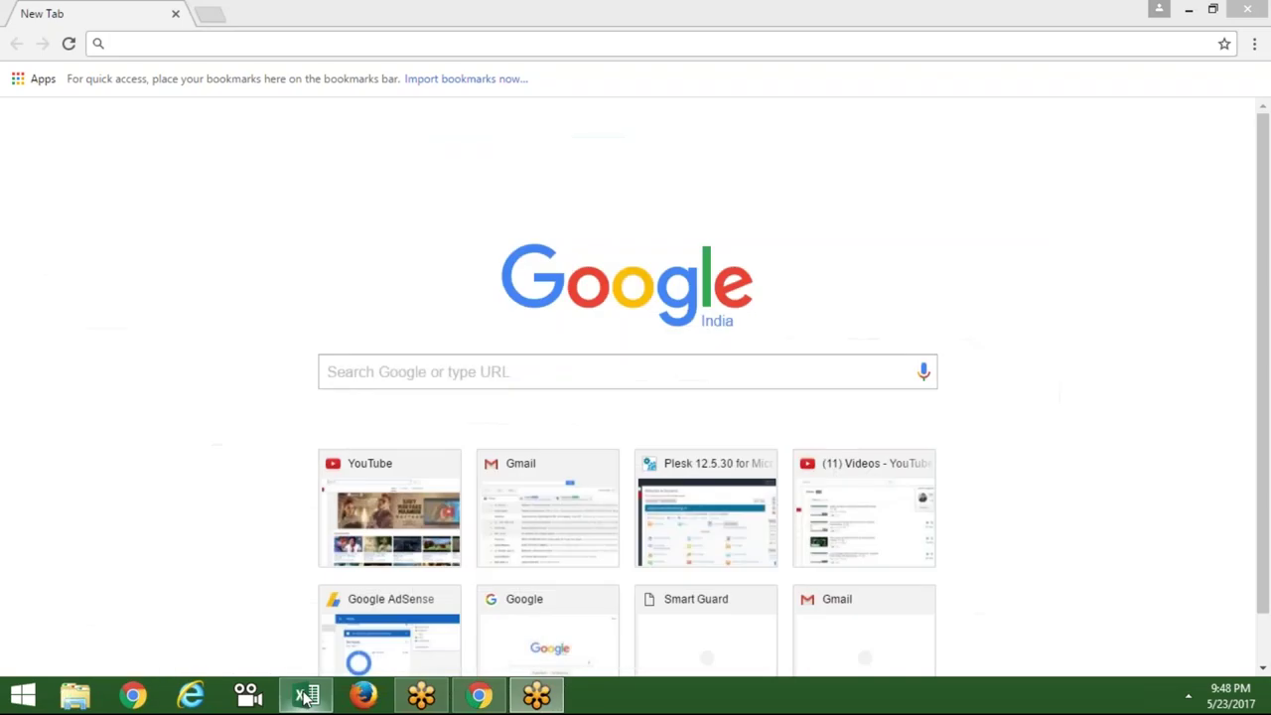
{"action": "left_click", "coordinate": [306, 698]}
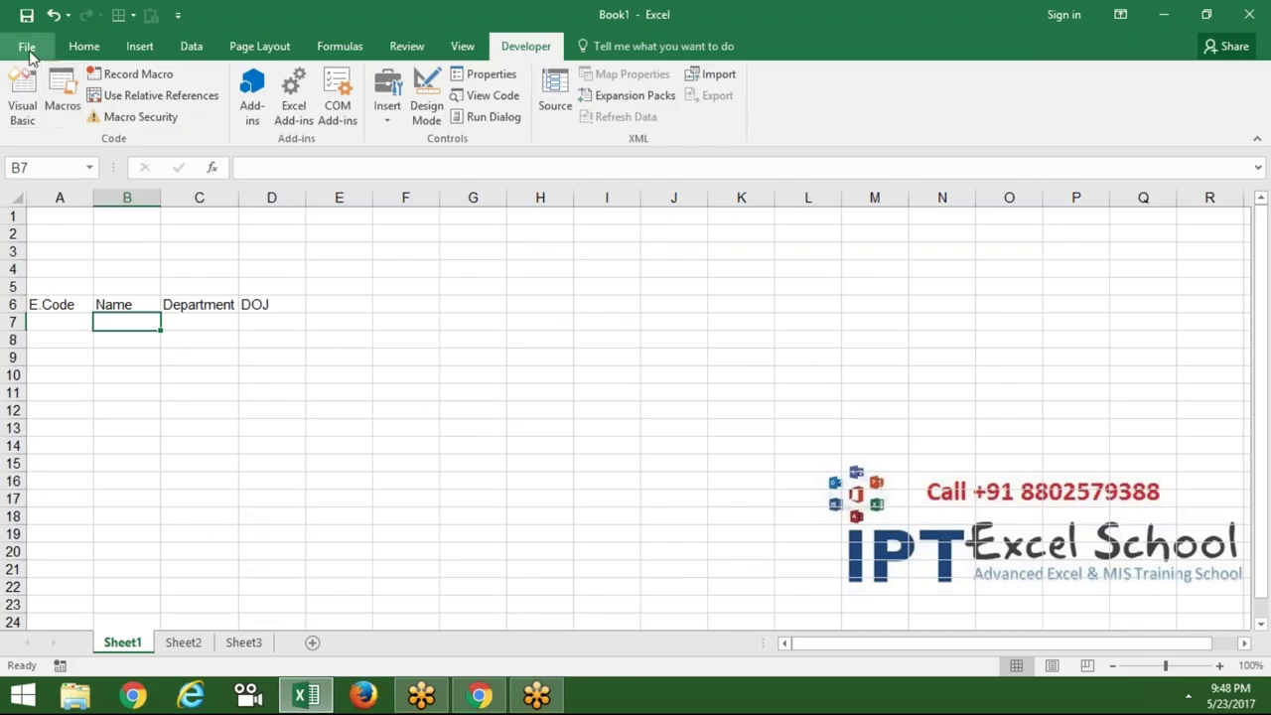
{"action": "left_click", "coordinate": [30, 47]}
{"action": "left_click", "coordinate": [68, 162]}
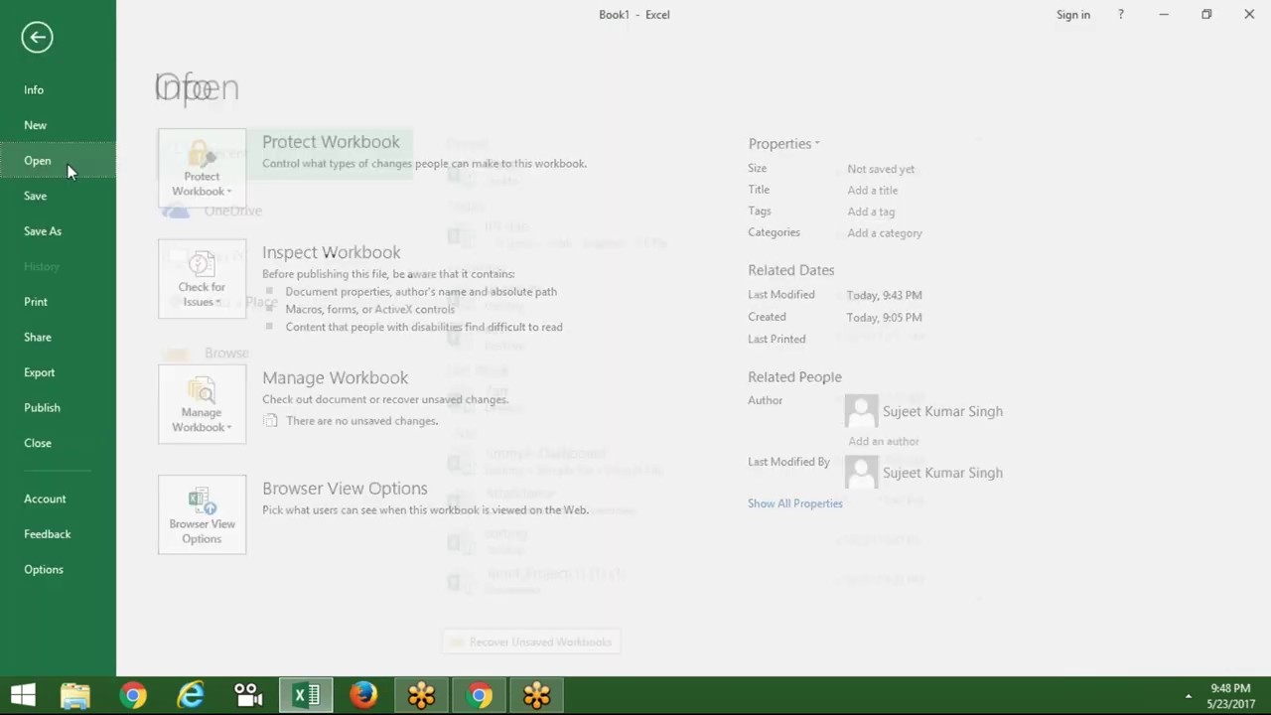
{"action": "left_click", "coordinate": [555, 248]}
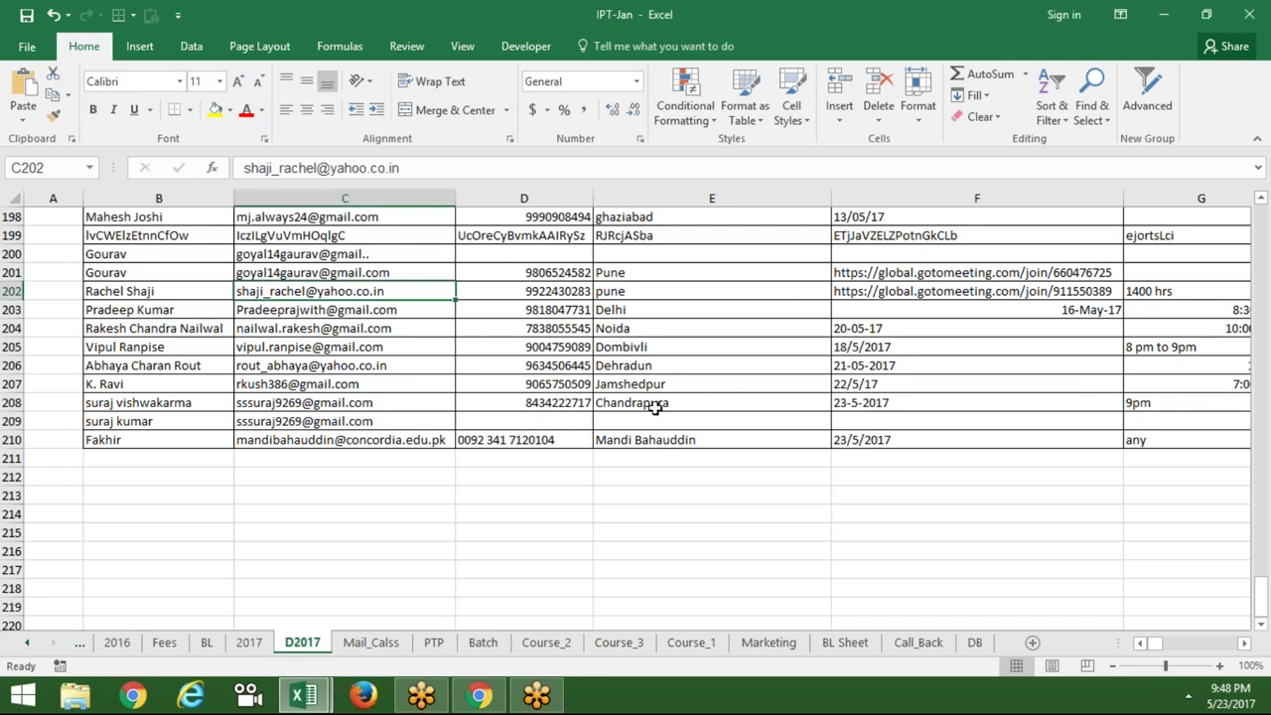
Step: Paste the meeting link into cell F208 of IPT-Jan
{"action": "left_click", "coordinate": [743, 407]}
{"action": "left_click", "coordinate": [846, 409]}
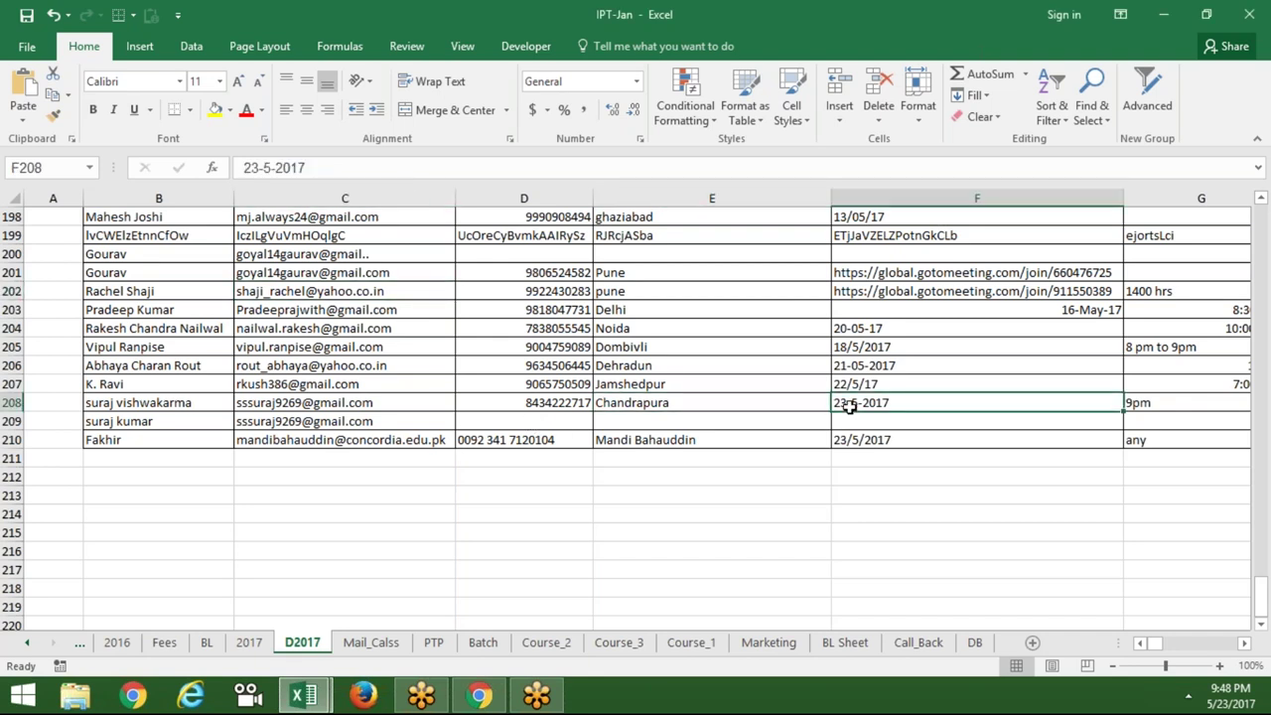
{"action": "key", "text": "ctrl+v"}
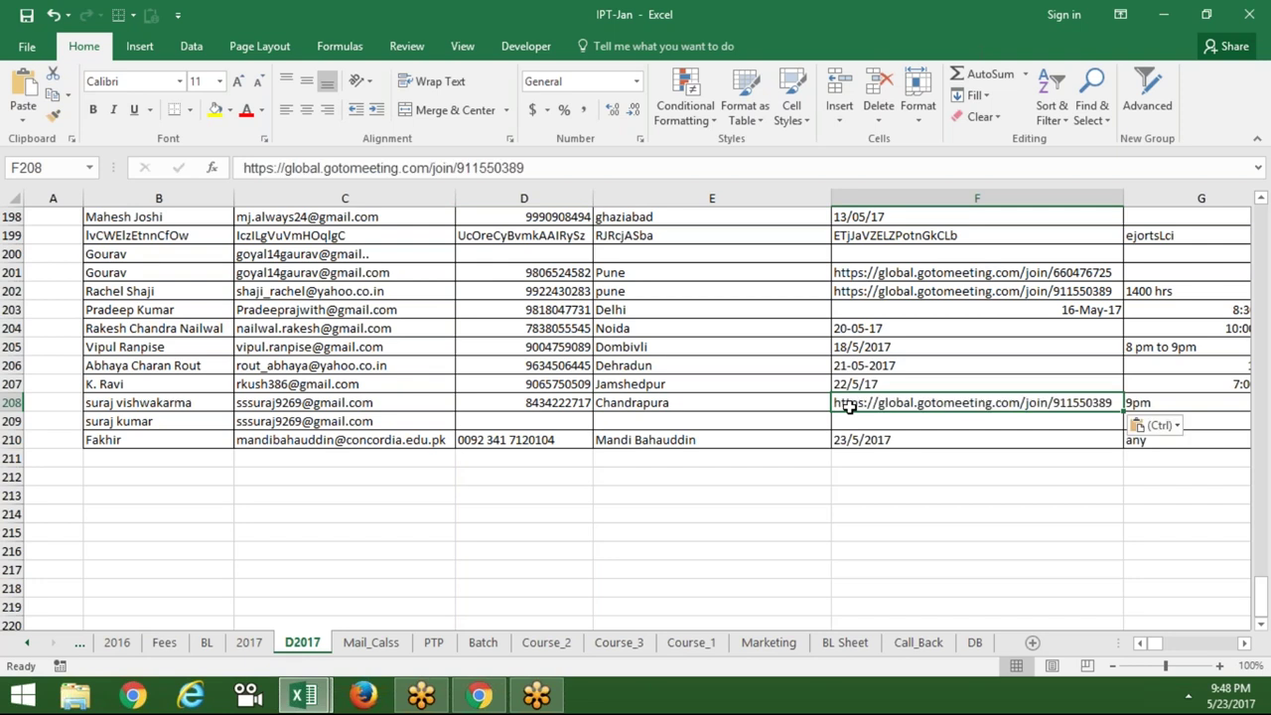
{"action": "key", "text": "Left"}
{"action": "key", "text": "Left"}
{"action": "key", "text": "Left"}
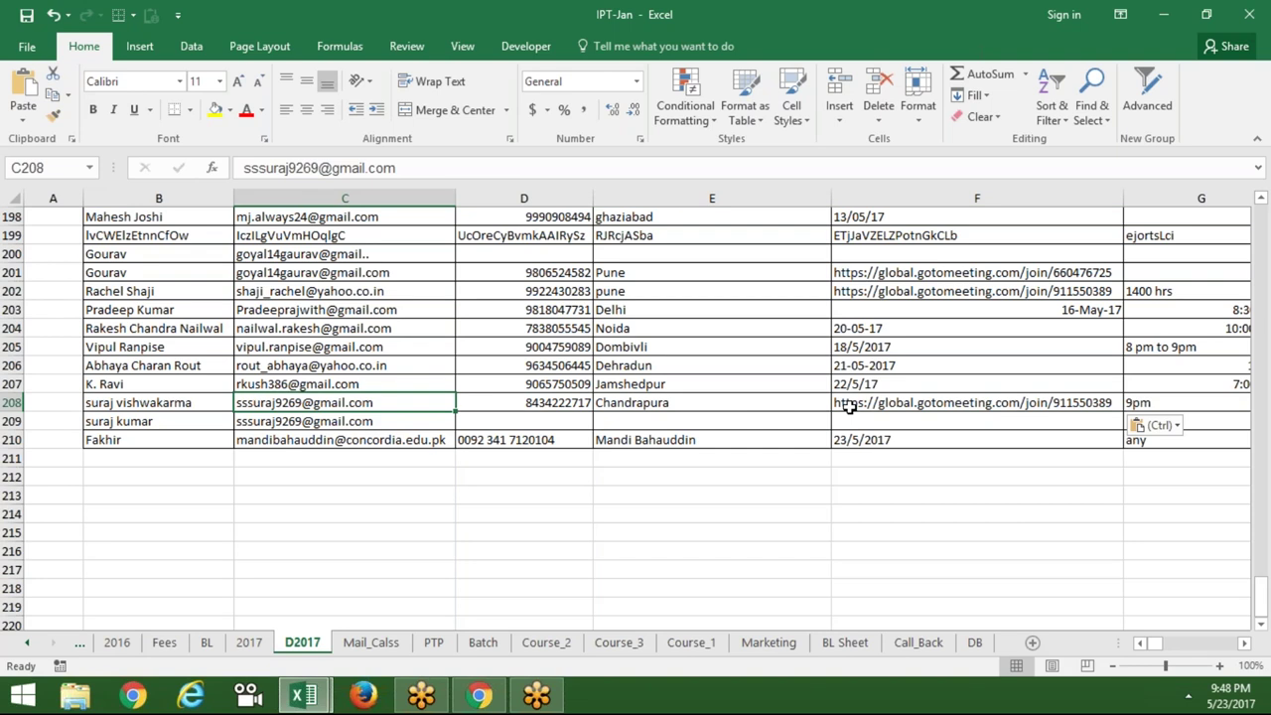
Step: Switch back to the Book1 workbook and select the DOJ header in D6
{"action": "left_click", "coordinate": [304, 695]}
{"action": "left_click", "coordinate": [386, 636]}
{"action": "left_click", "coordinate": [304, 695]}
{"action": "left_click", "coordinate": [262, 619]}
{"action": "left_click", "coordinate": [281, 302]}
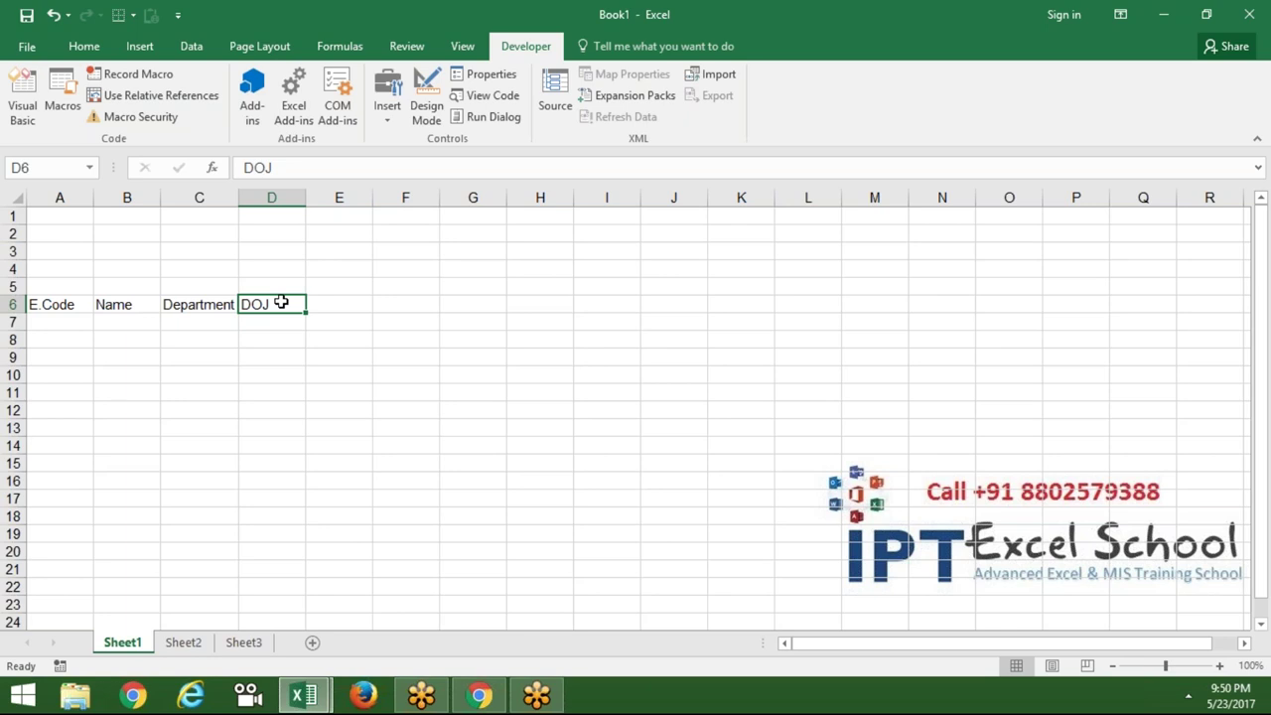
Step: Enter the date 5/1 in E6 so it shows 1-May
{"action": "key", "text": "Right"}
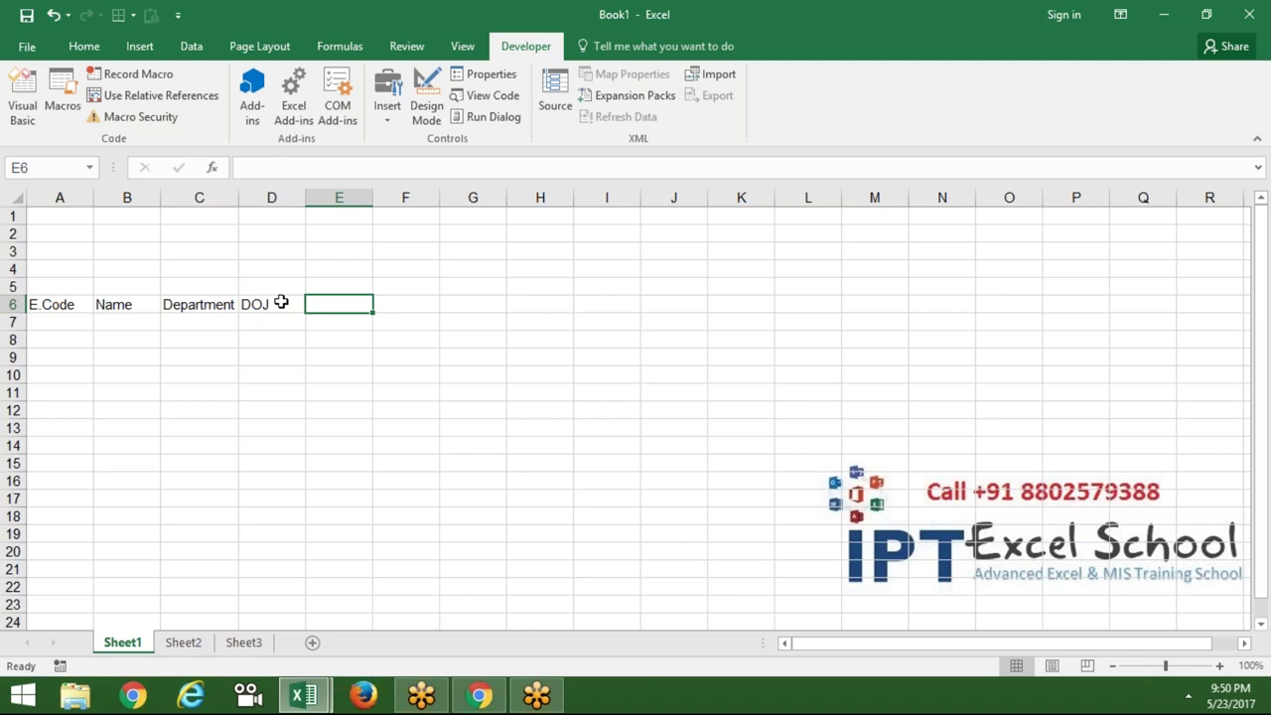
{"action": "type", "text": "8/"}
{"action": "key", "text": "BackSpace"}
{"action": "key", "text": "BackSpace"}
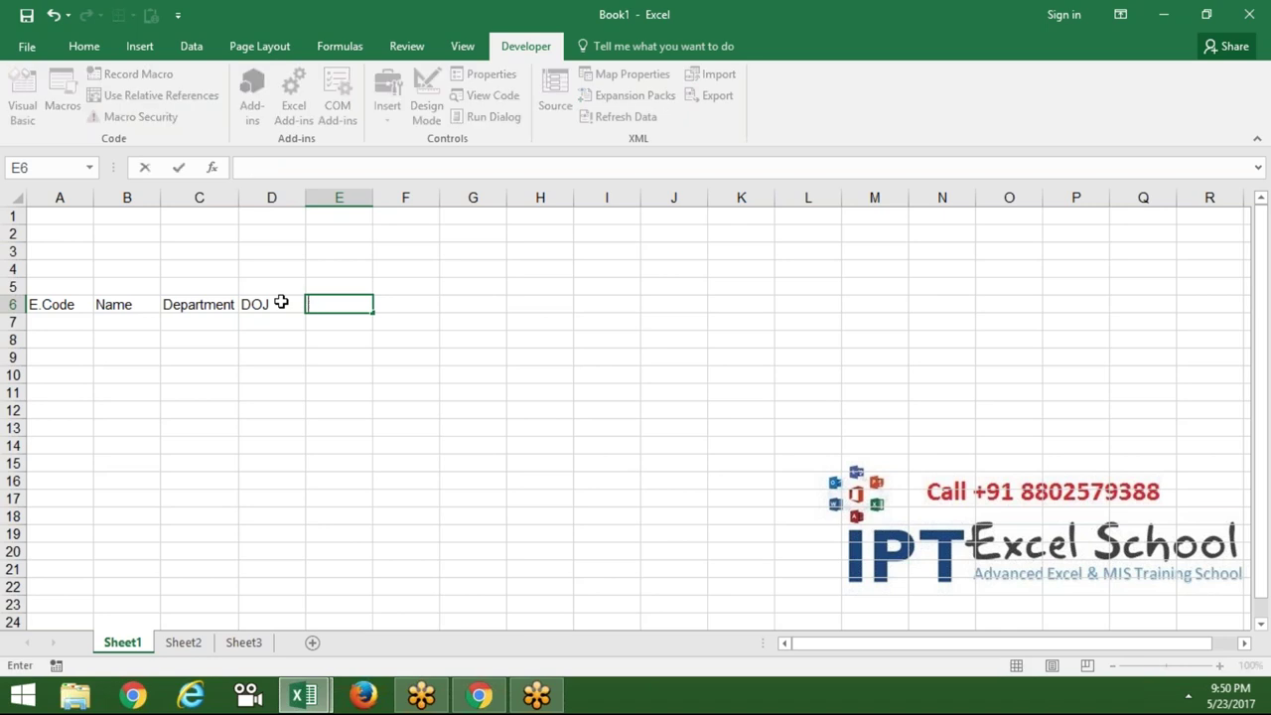
{"action": "type", "text": "5"}
{"action": "type", "text": "1"}
{"action": "key", "text": "BackSpace"}
{"action": "type", "text": "/1"}
{"action": "key", "text": "Return"}
Step: Drag-fill dates into F6:H6 as a trial, then clear them again
{"action": "key", "text": "Up"}
{"action": "key", "text": "Right"}
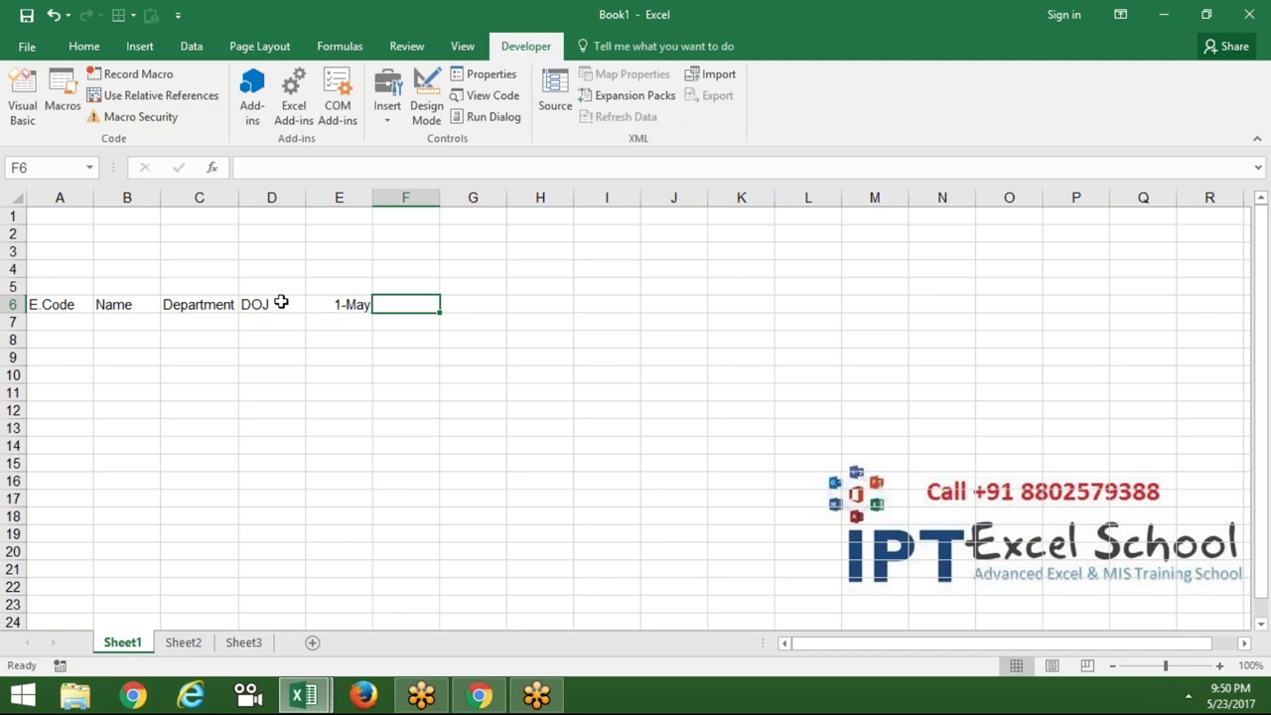
{"action": "left_click", "coordinate": [342, 304]}
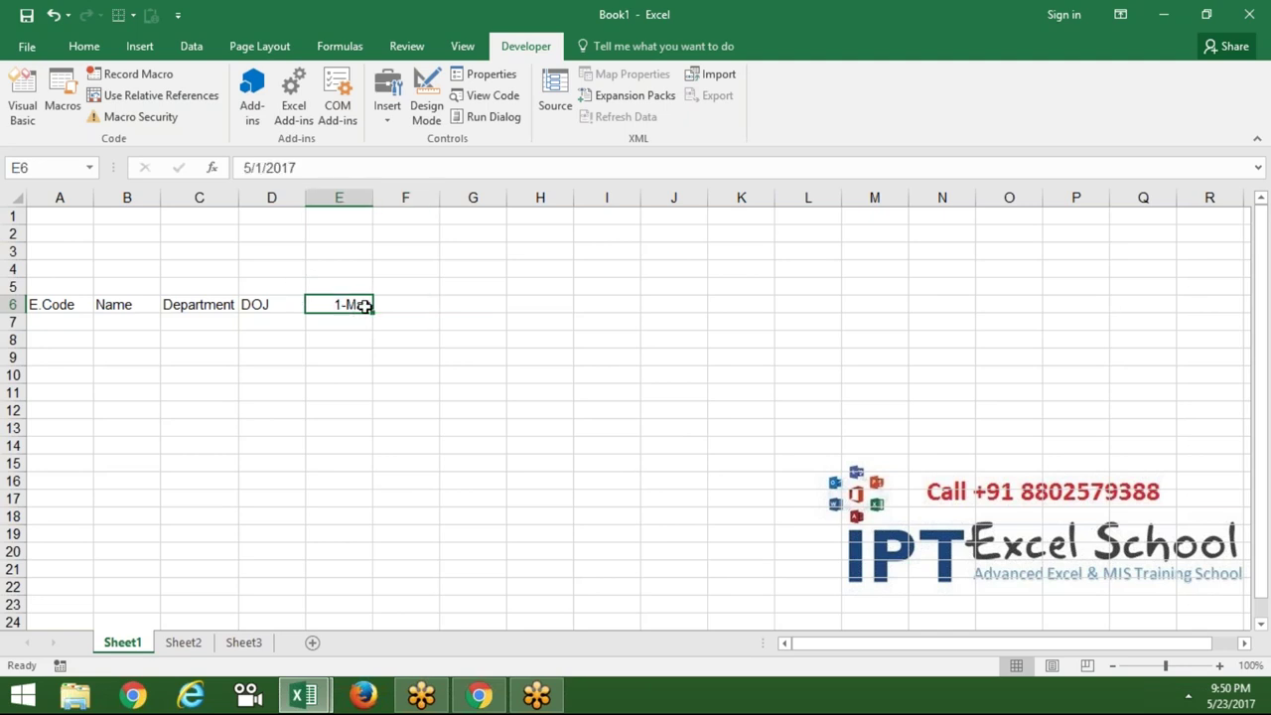
{"action": "left_click_drag", "start_coordinate": [372, 311], "coordinate": [566, 309]}
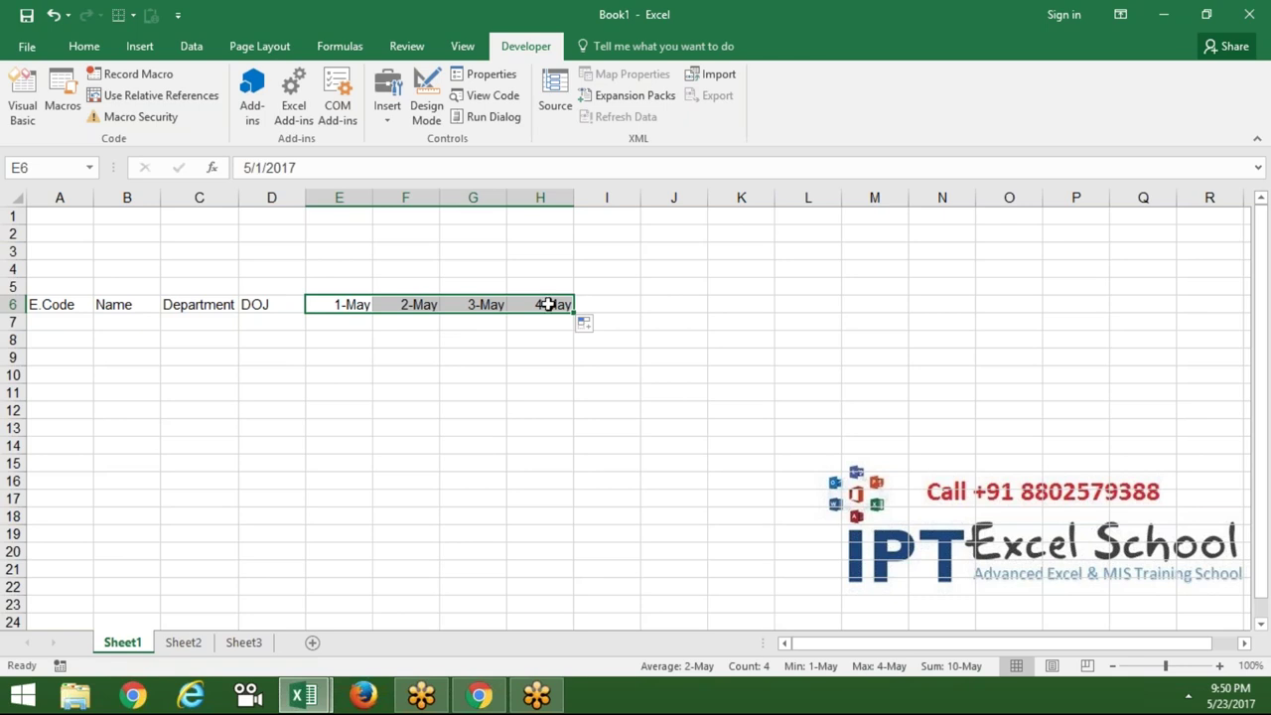
{"action": "left_click_drag", "start_coordinate": [425, 303], "coordinate": [533, 301]}
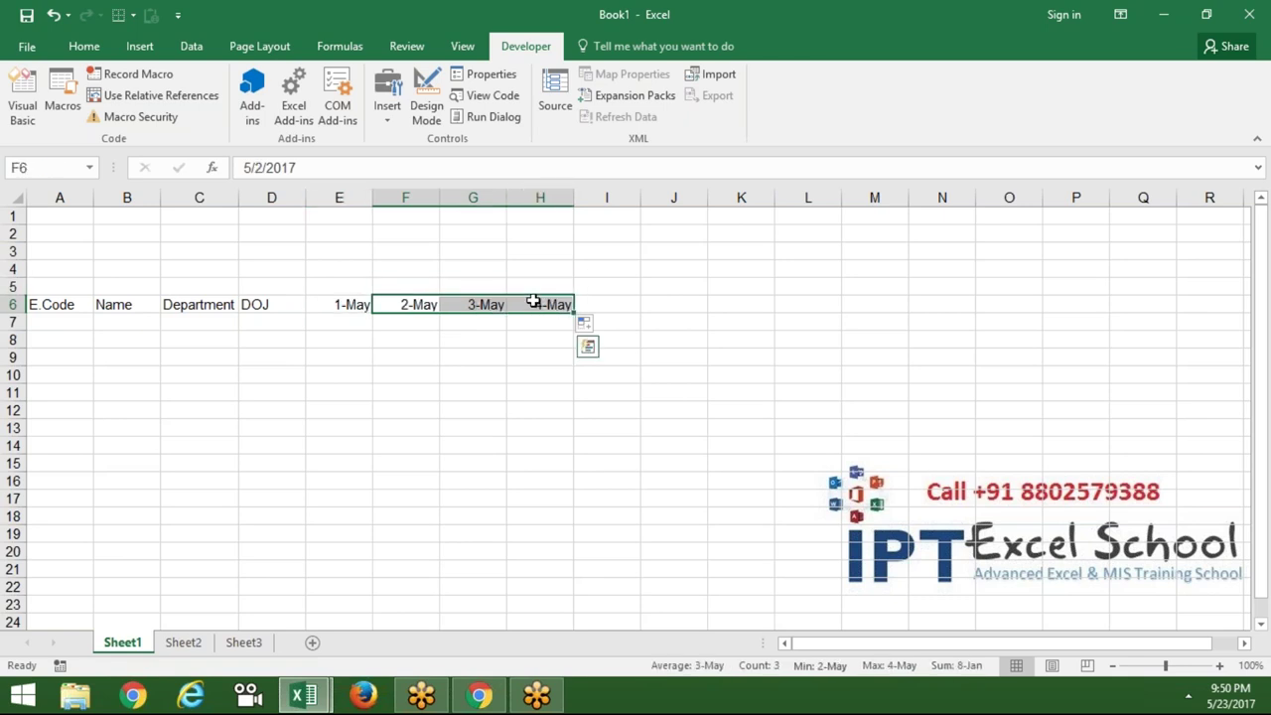
{"action": "key", "text": "Delete"}
{"action": "key", "text": "Left"}
{"action": "key", "text": "Right"}
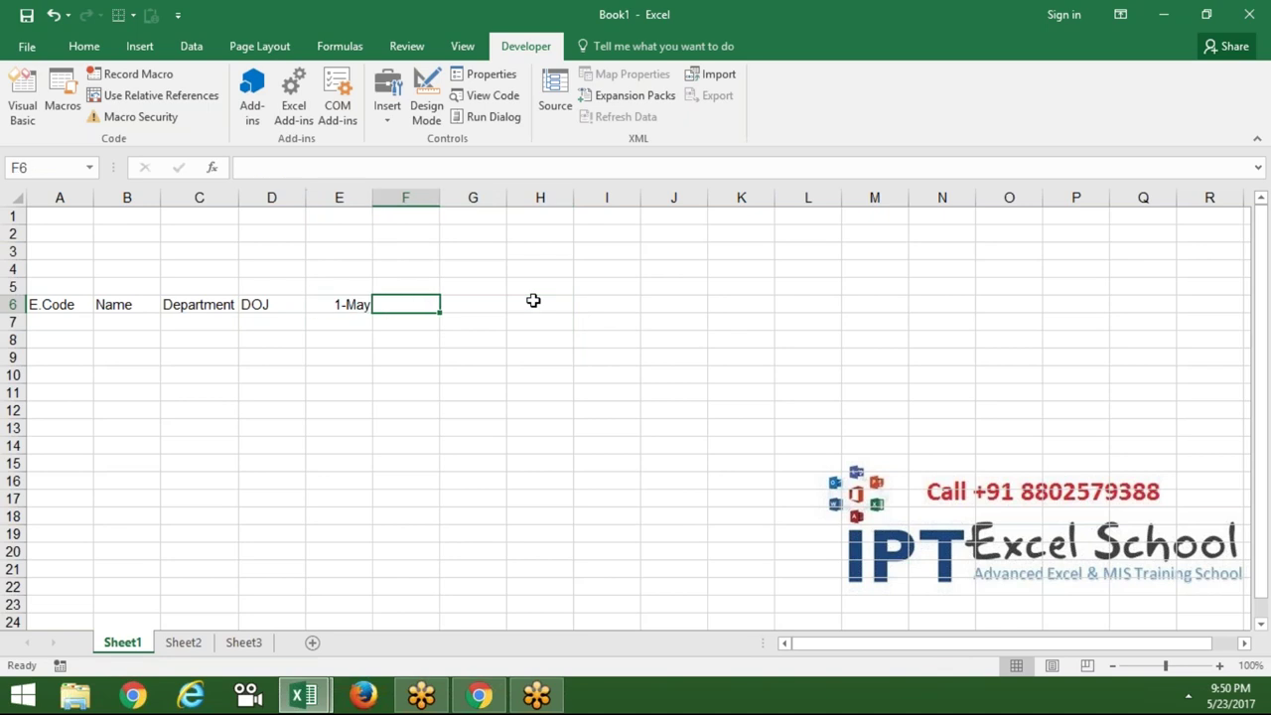
Step: Enter =E6+1 in F6 and copy it for pasting along row 6
{"action": "type", "text": "="}
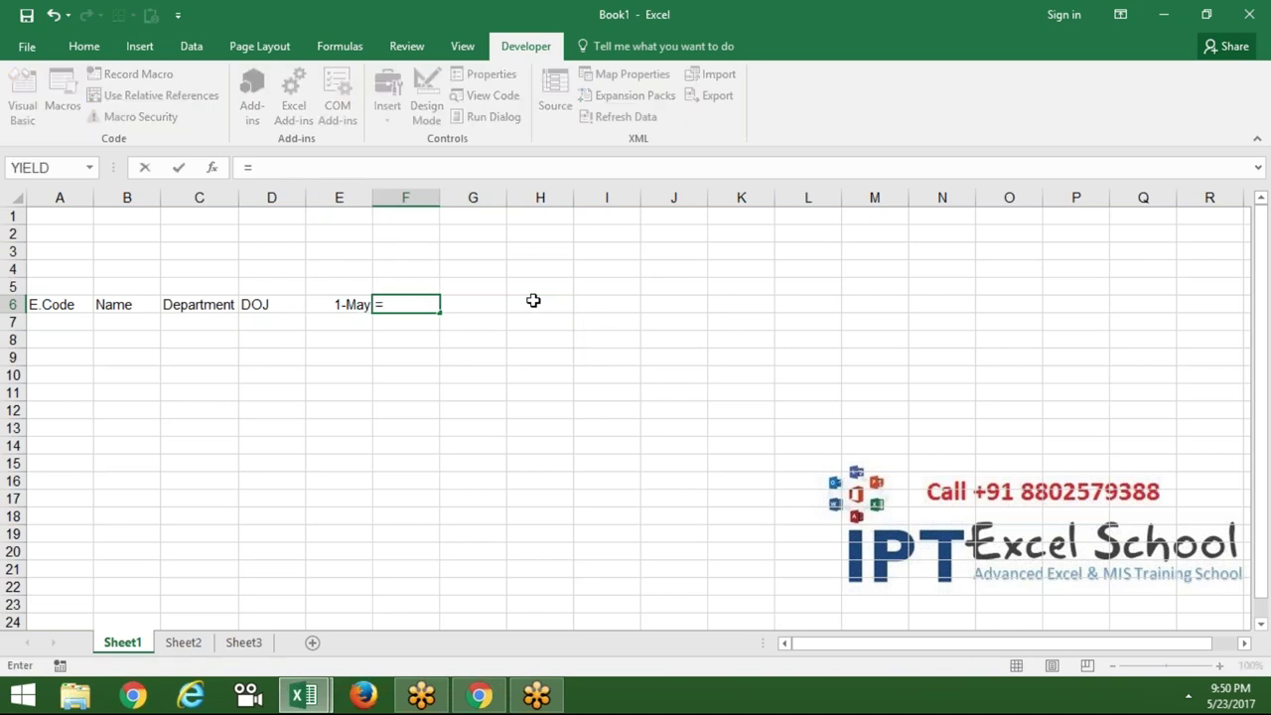
{"action": "key", "text": "Left"}
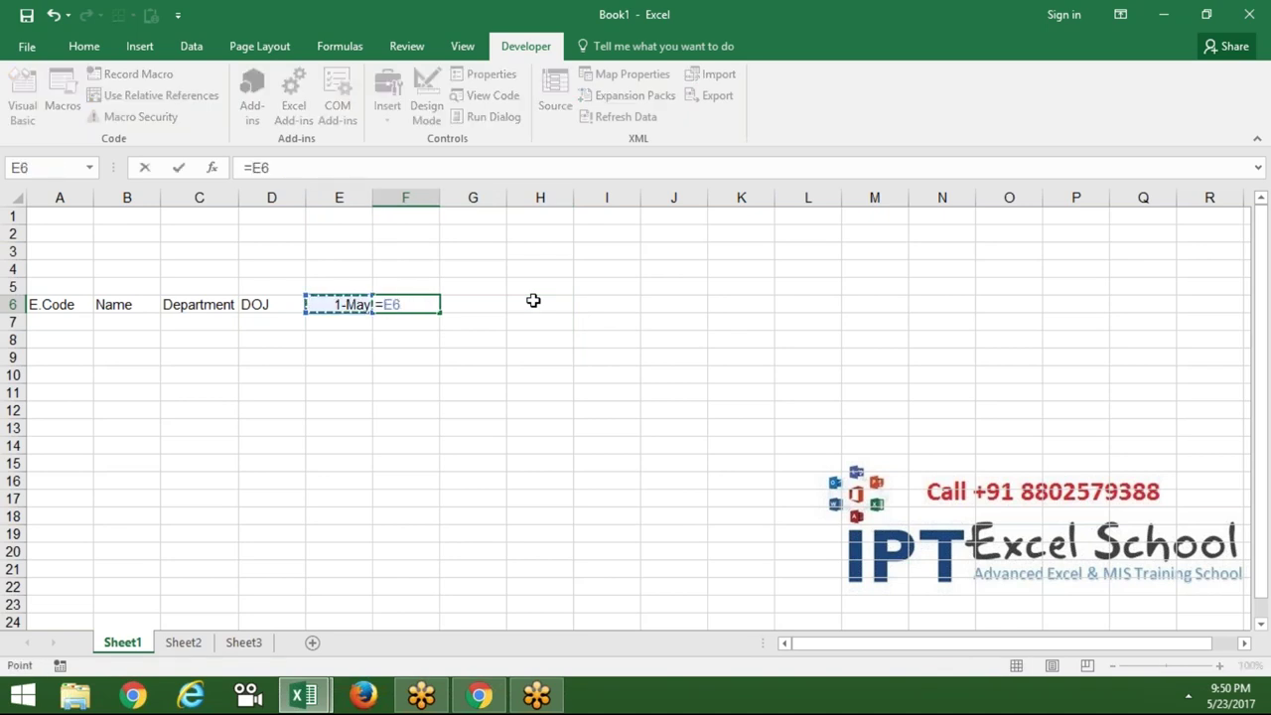
{"action": "type", "text": "+1"}
{"action": "key", "text": "Return"}
{"action": "key", "text": "Up"}
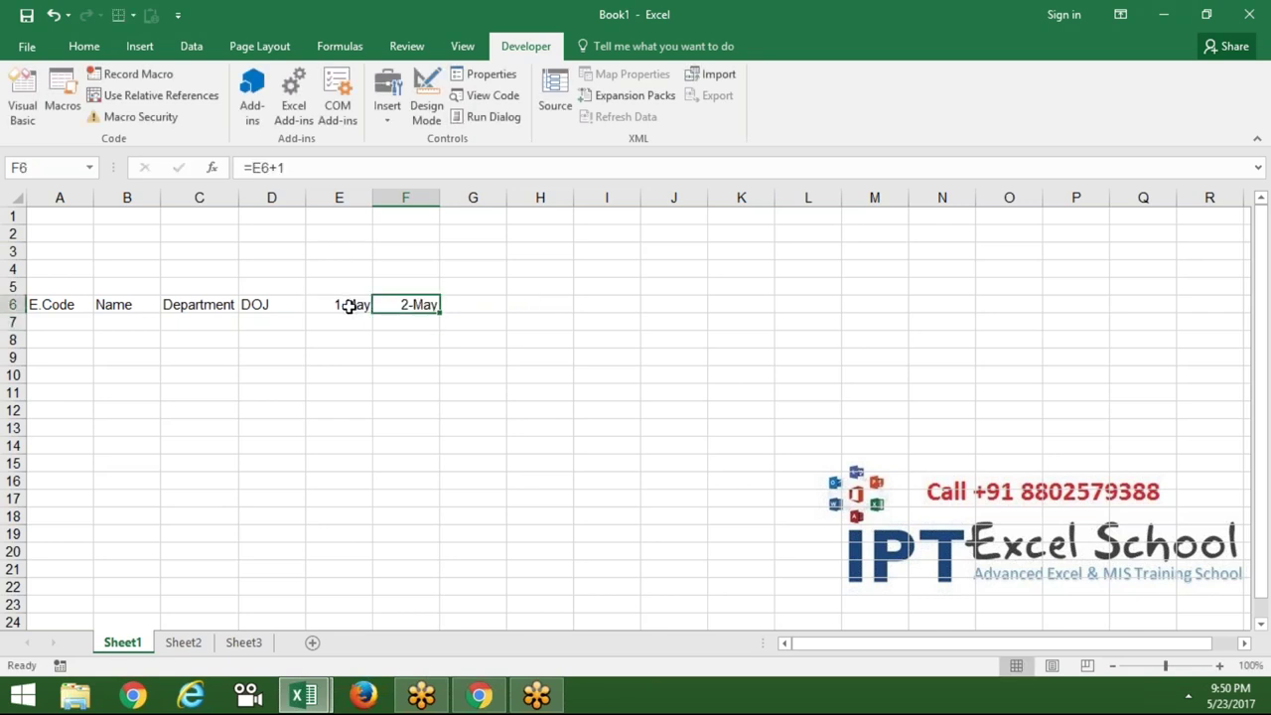
{"action": "key", "text": "ctrl+c"}
{"action": "key", "text": "Right"}
{"action": "key", "text": "shift+Right"}
{"action": "key", "text": "shift+Right"}
{"action": "key", "text": "shift+Right"}
{"action": "key", "text": "shift+Right"}
{"action": "key", "text": "shift+Right"}
{"action": "key", "text": "shift+Right"}
{"action": "key", "text": "shift+Right"}
Step: Fill the =E6+1 formula right across row 6 with Ctrl+R
{"action": "left_click_drag", "start_coordinate": [1233, 304], "coordinate": [1231, 304]}
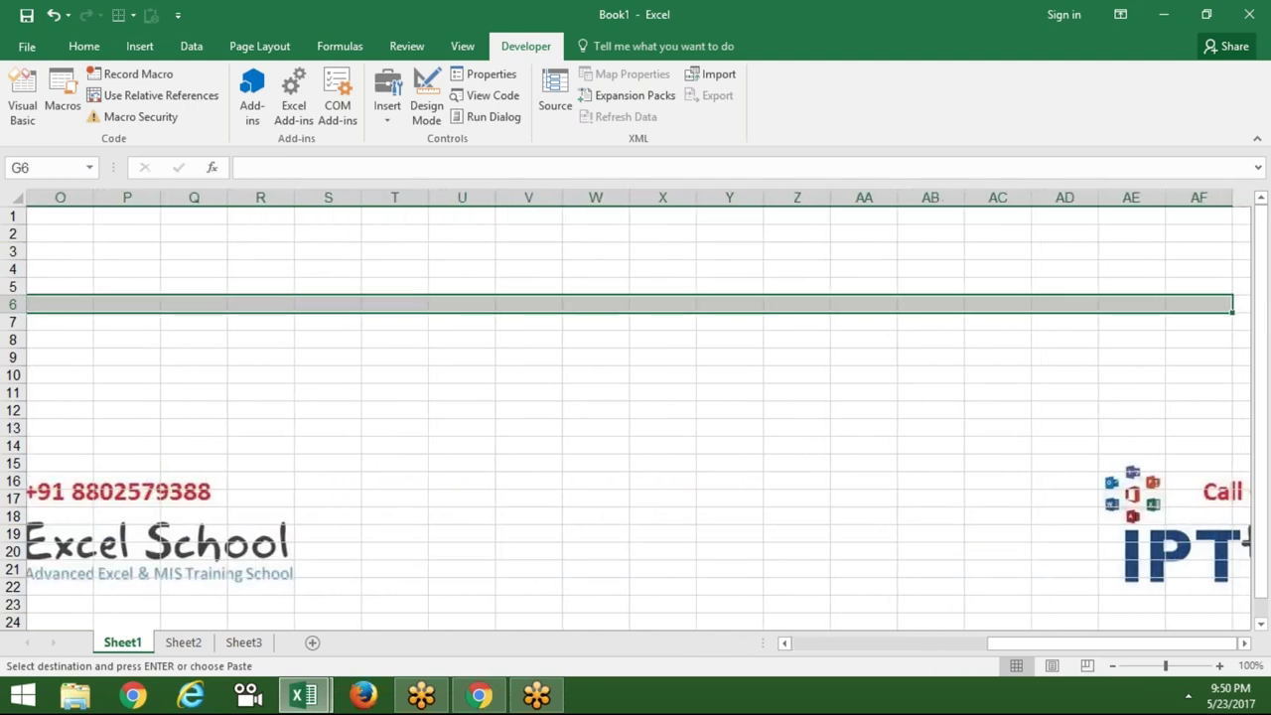
{"action": "key", "text": "Escape"}
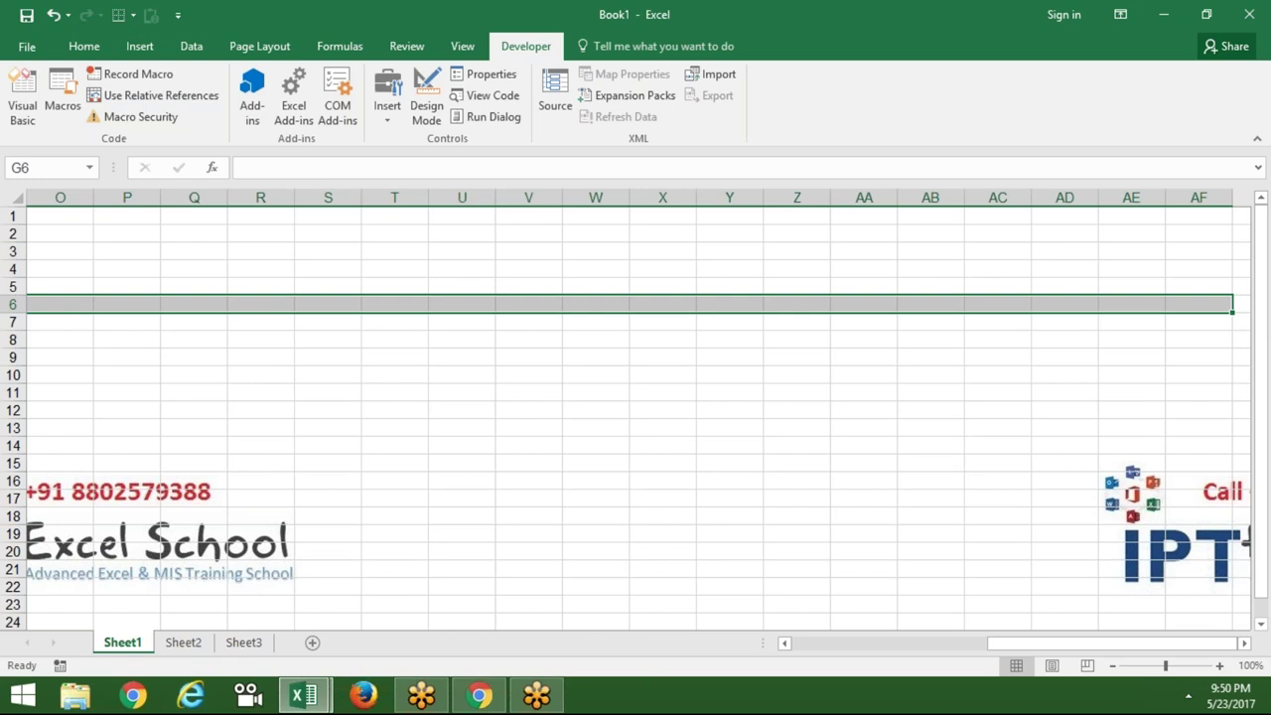
{"action": "key", "text": "Left"}
{"action": "key", "text": "Left"}
{"action": "key", "text": "Right"}
{"action": "left_click_drag", "start_coordinate": [193, 303], "coordinate": [1232, 312]}
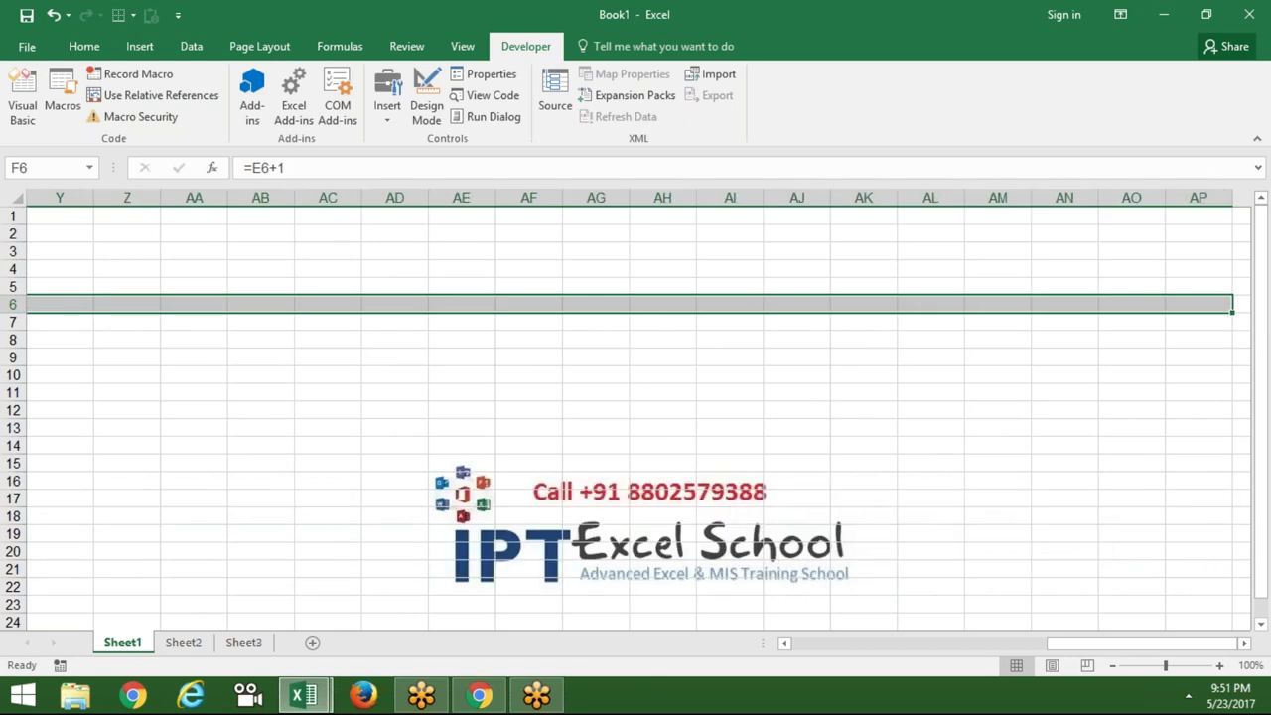
{"action": "key", "text": "ctrl+r"}
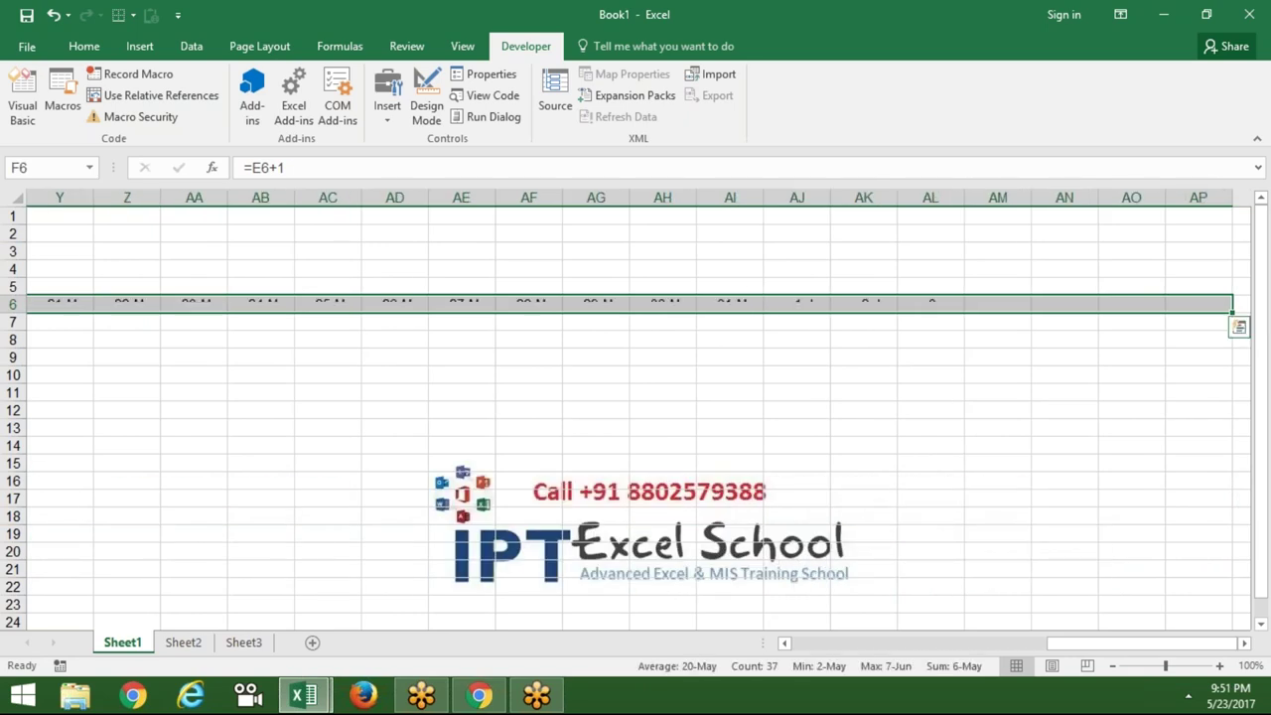
Step: Delete the June dates beyond 31-May and return to 1-May in E6
{"action": "left_click", "coordinate": [1198, 304]}
{"action": "key", "text": "Left"}
{"action": "key", "text": "Left"}
{"action": "key", "text": "Left"}
{"action": "key", "text": "Left"}
{"action": "key", "text": "Left"}
{"action": "key", "text": "shift+Right"}
{"action": "key", "text": "shift+Right"}
{"action": "key", "text": "shift+Right"}
{"action": "key", "text": "Delete"}
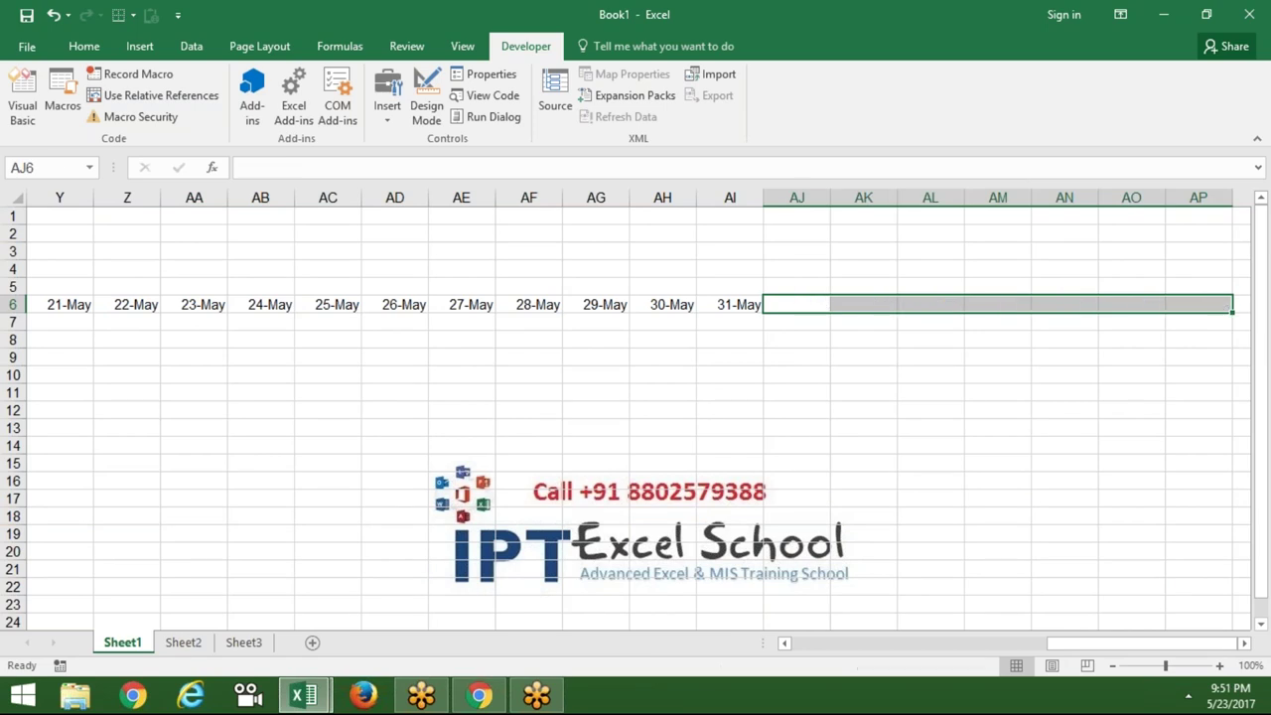
{"action": "key", "text": "Left"}
{"action": "key", "text": "ctrl+Left"}
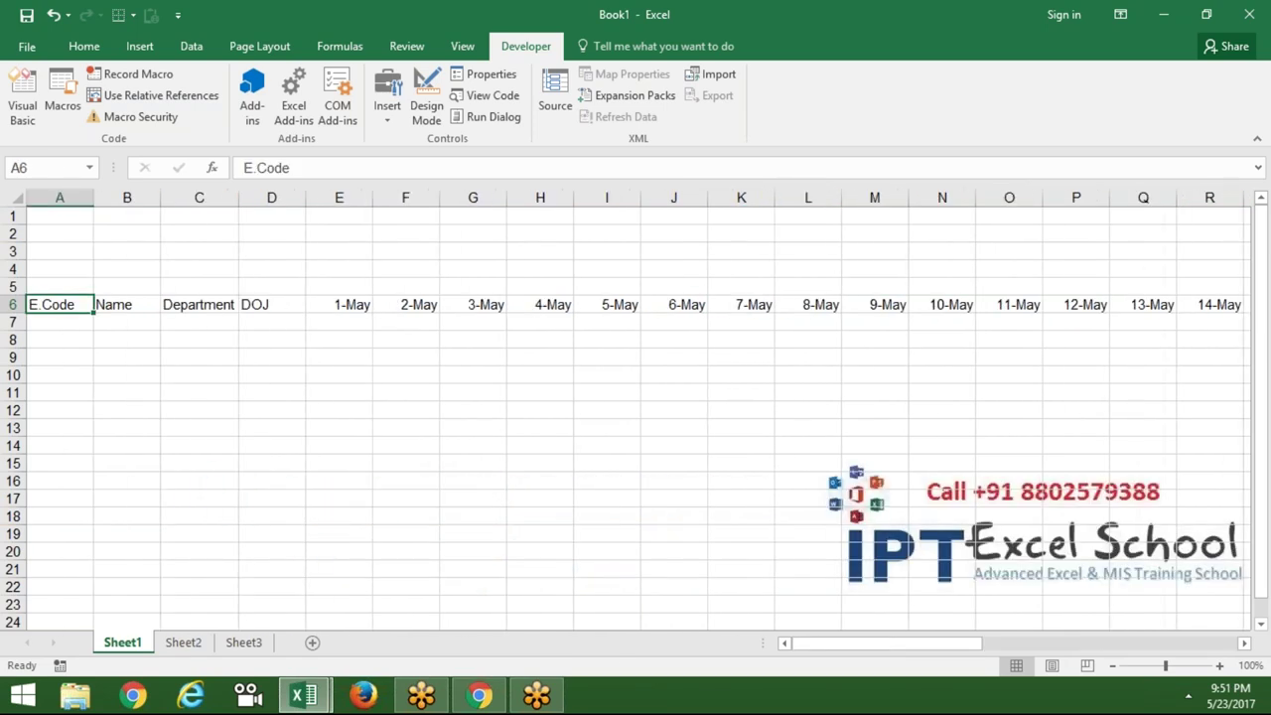
{"action": "left_click", "coordinate": [349, 304]}
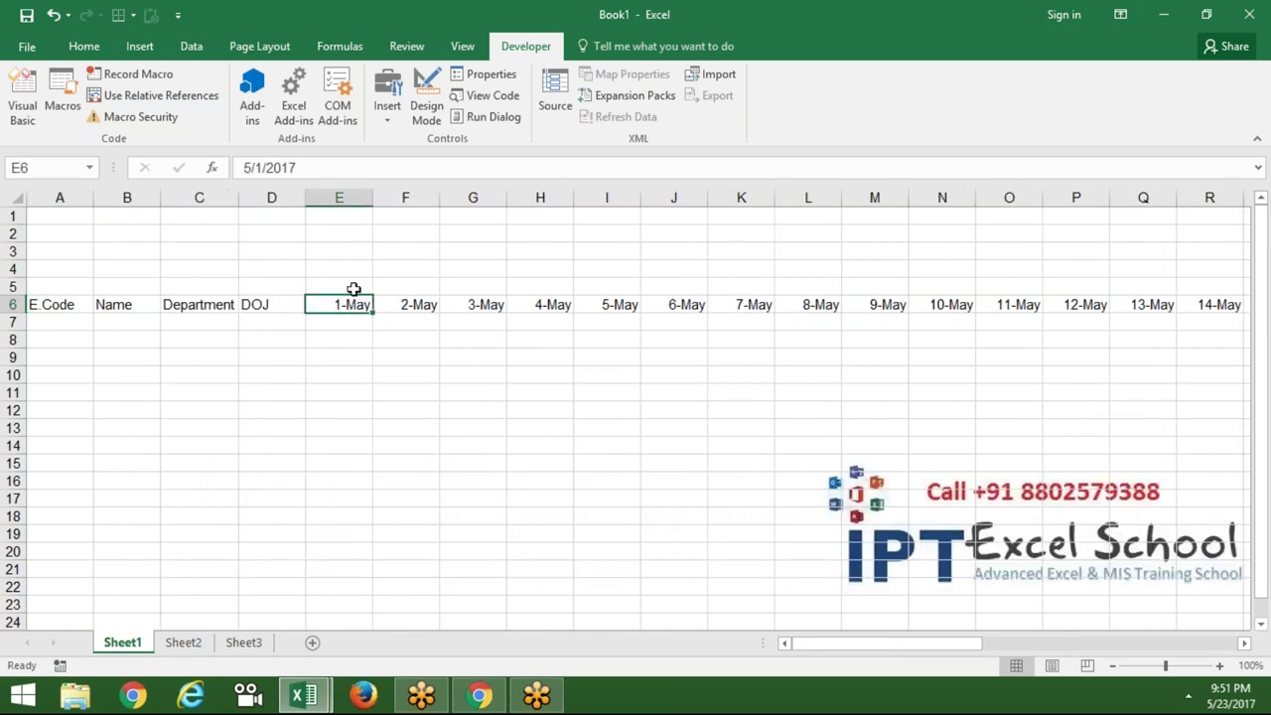
{"action": "left_click", "coordinate": [352, 287]}
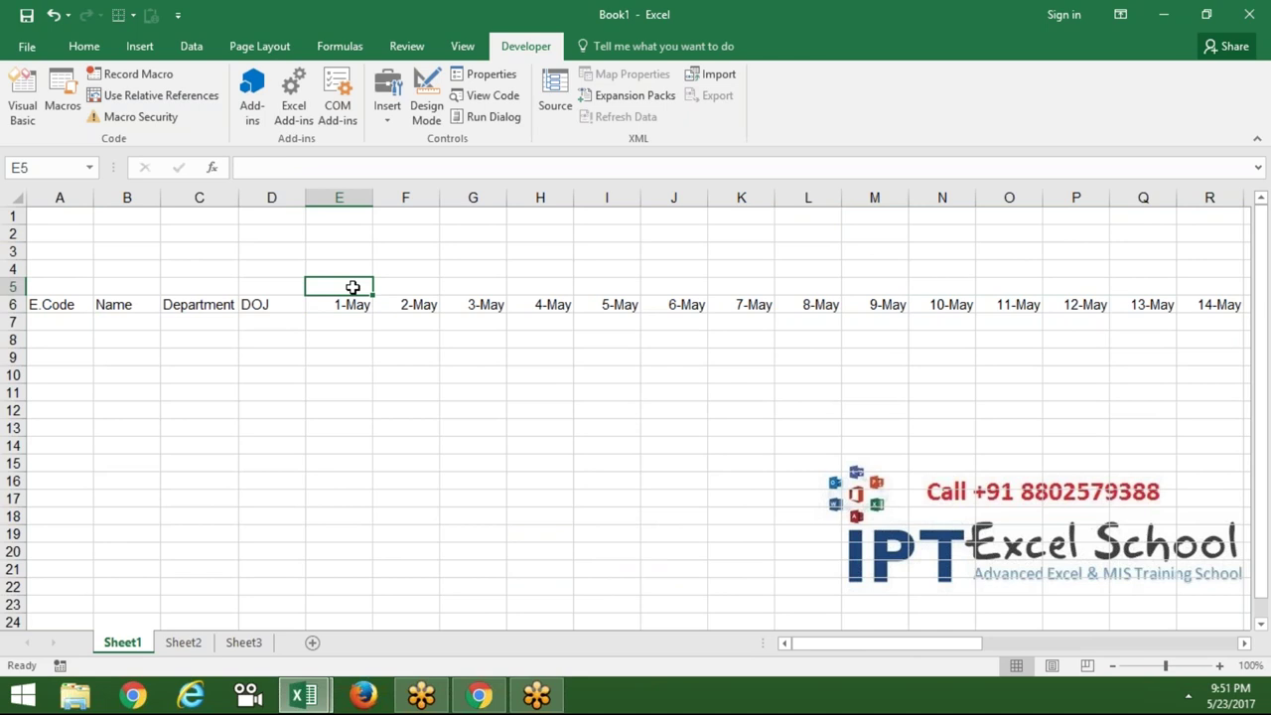
{"action": "left_click", "coordinate": [351, 301]}
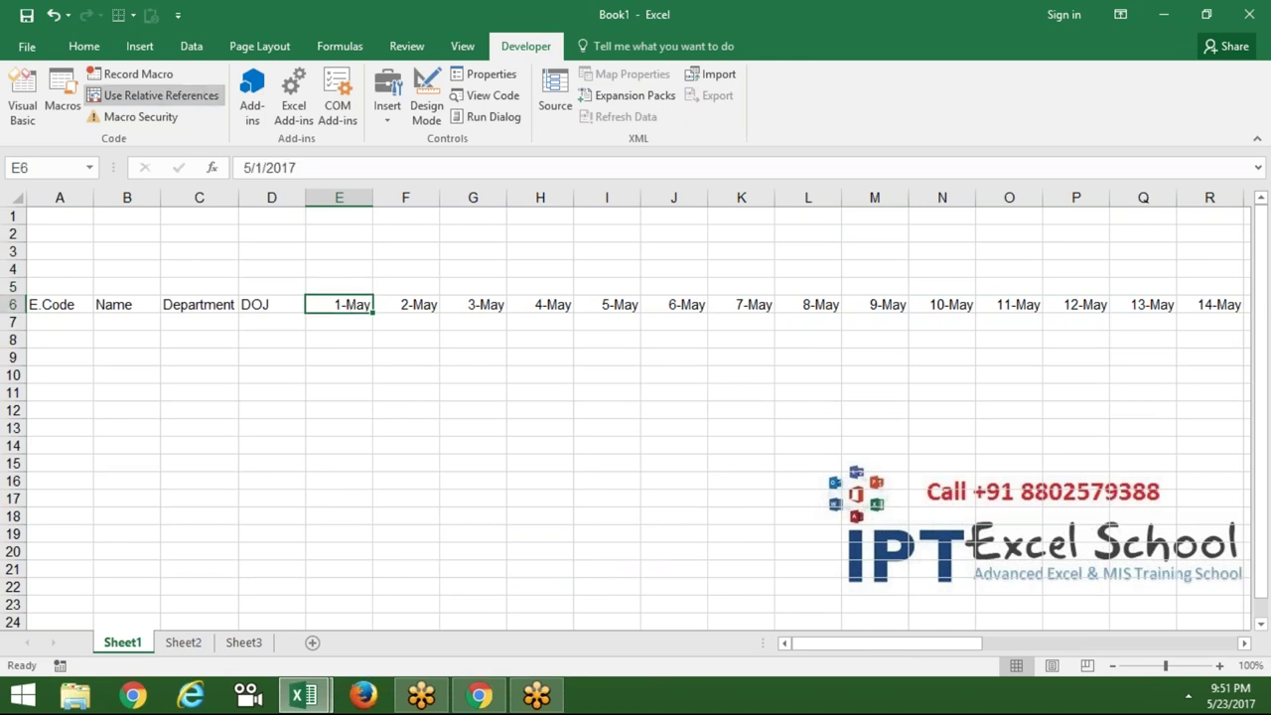
{"action": "left_click", "coordinate": [186, 47]}
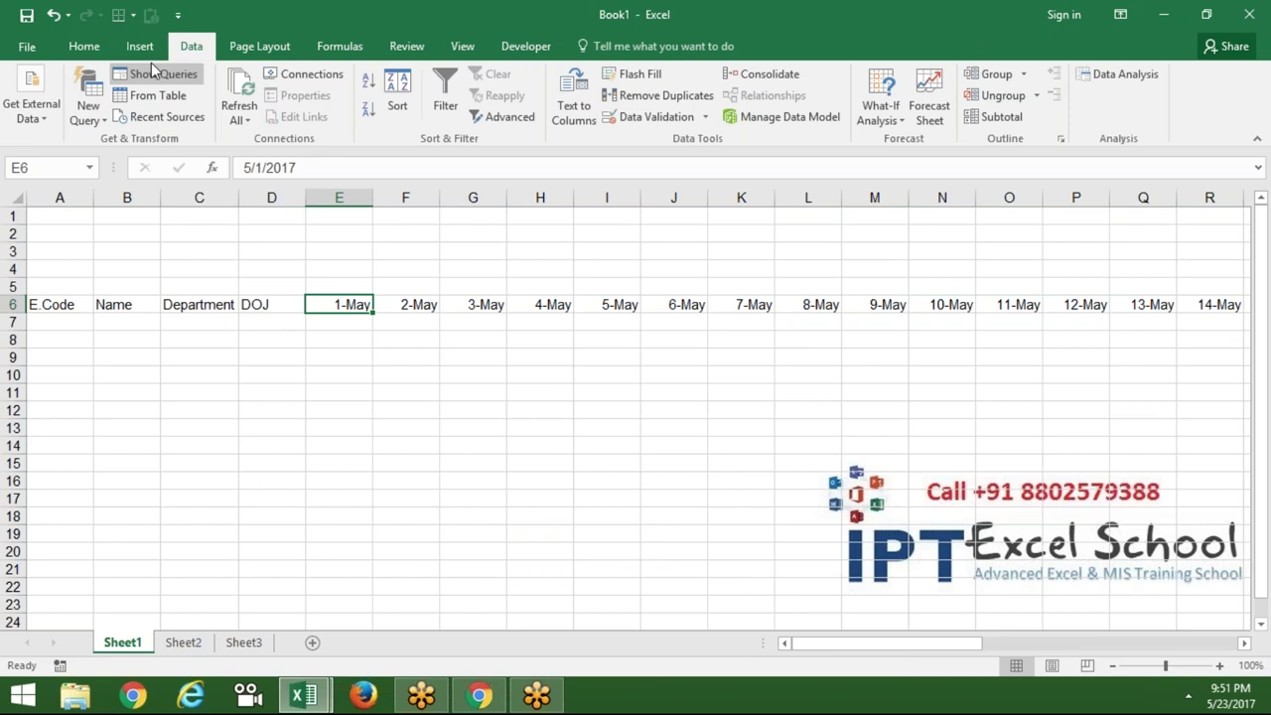
Step: Apply the custom number format ddd to E6 so it displays Mon
{"action": "left_click", "coordinate": [87, 49]}
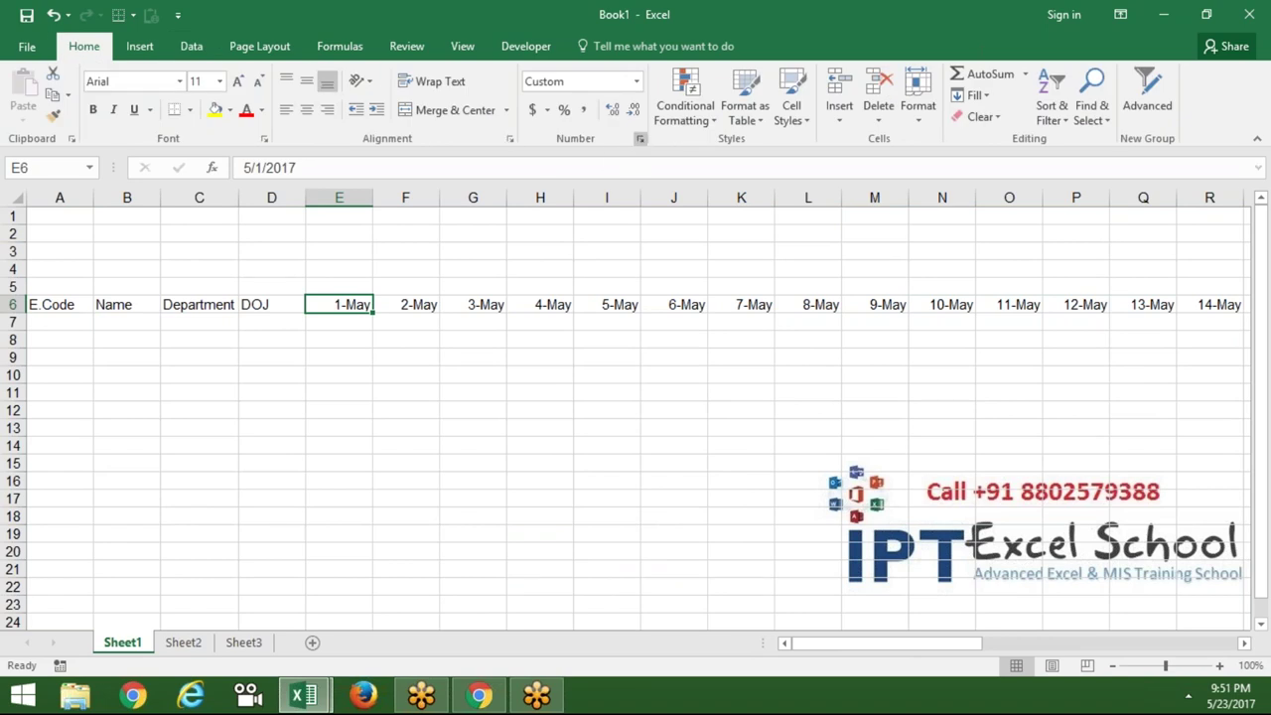
{"action": "left_click", "coordinate": [641, 140]}
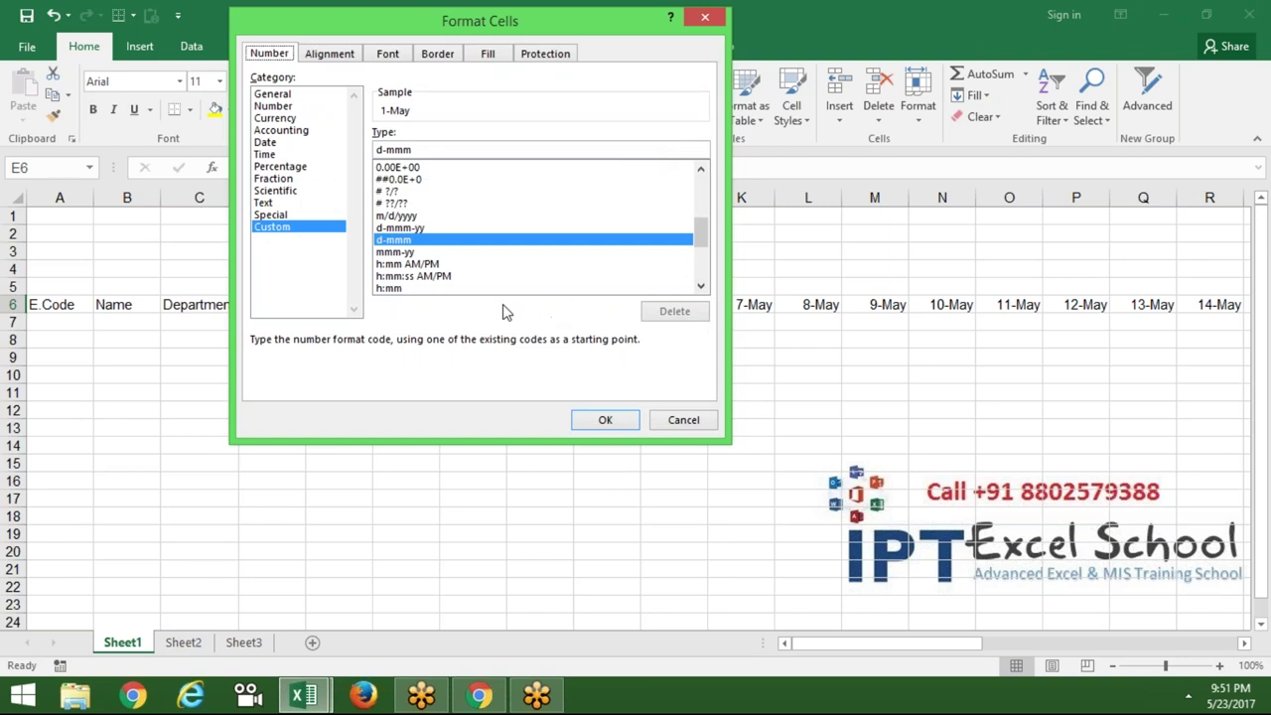
{"action": "left_click_drag", "start_coordinate": [417, 149], "coordinate": [366, 147]}
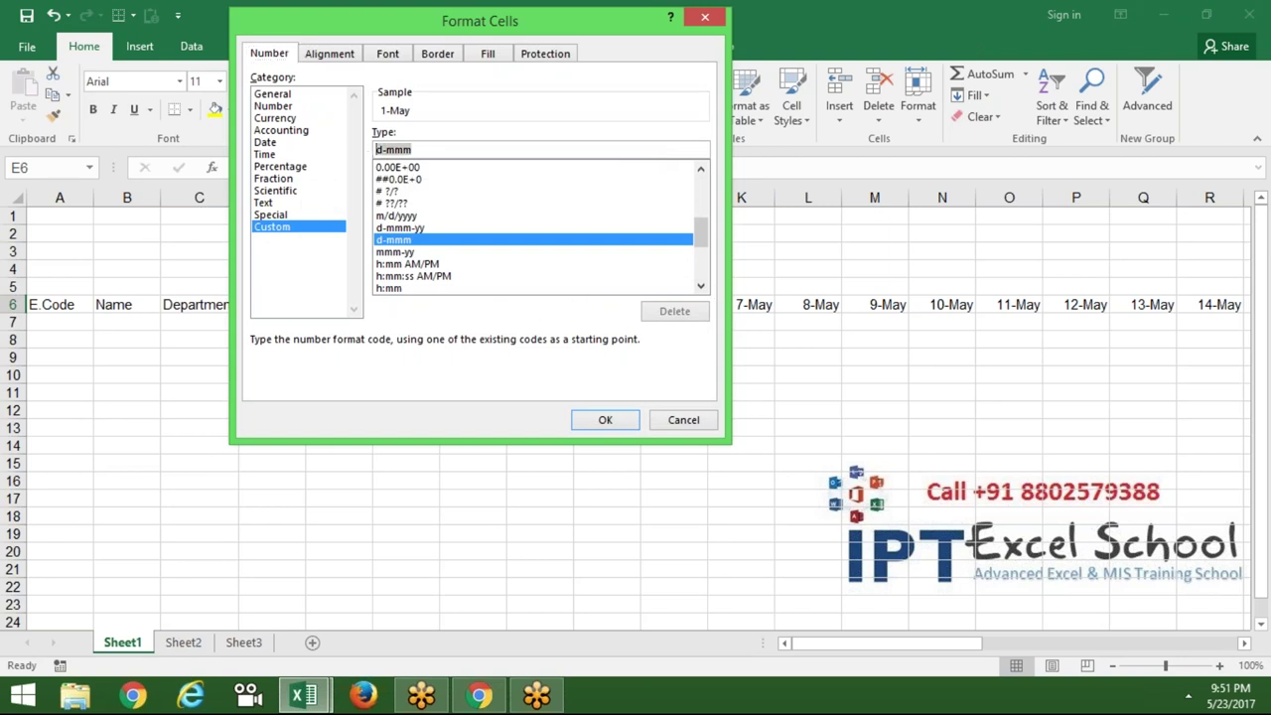
{"action": "type", "text": "ddd"}
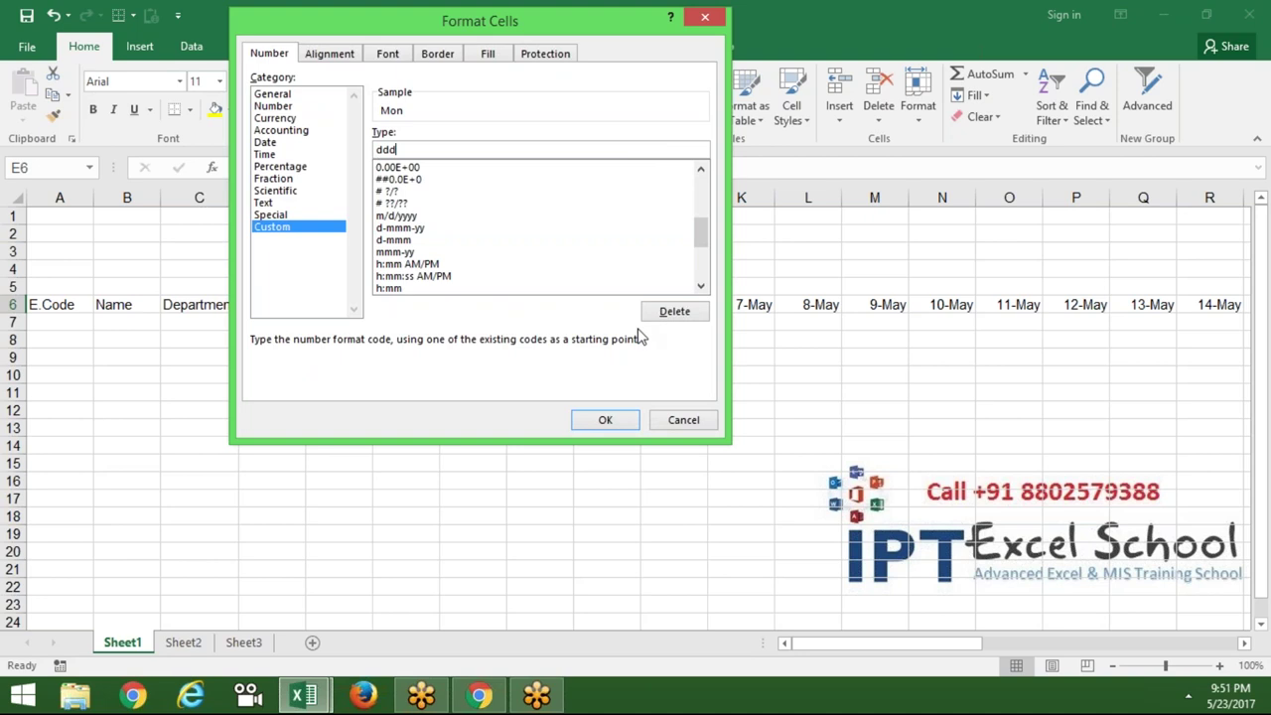
{"action": "left_click", "coordinate": [606, 417]}
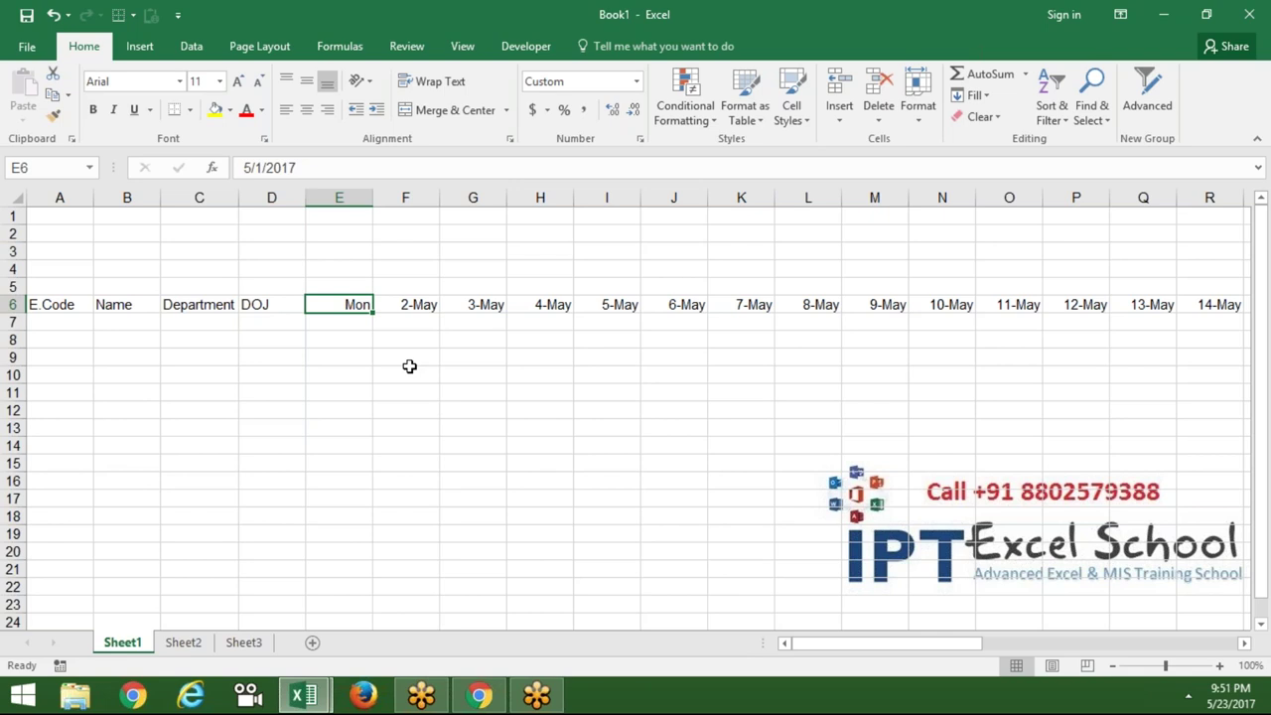
Step: Undo the ddd format and enter =TEXT(E6,"DDD") in E5
{"action": "key", "text": "ctrl+z"}
{"action": "left_click", "coordinate": [338, 286]}
{"action": "type", "text": "=tex"}
{"action": "key", "text": "Tab"}
{"action": "left_click", "coordinate": [308, 306]}
{"action": "type", "text": ",\""}
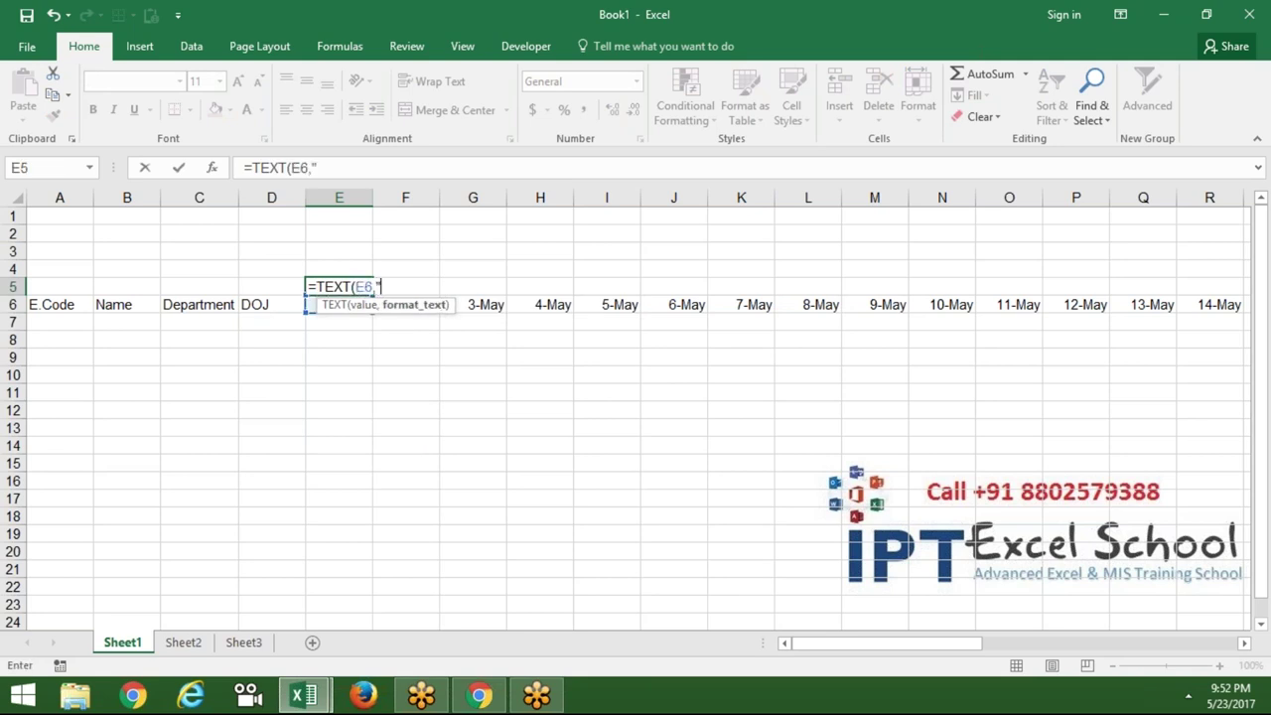
{"action": "type", "text": "DDD"}
{"action": "type", "text": "\""}
{"action": "key", "text": "Return"}
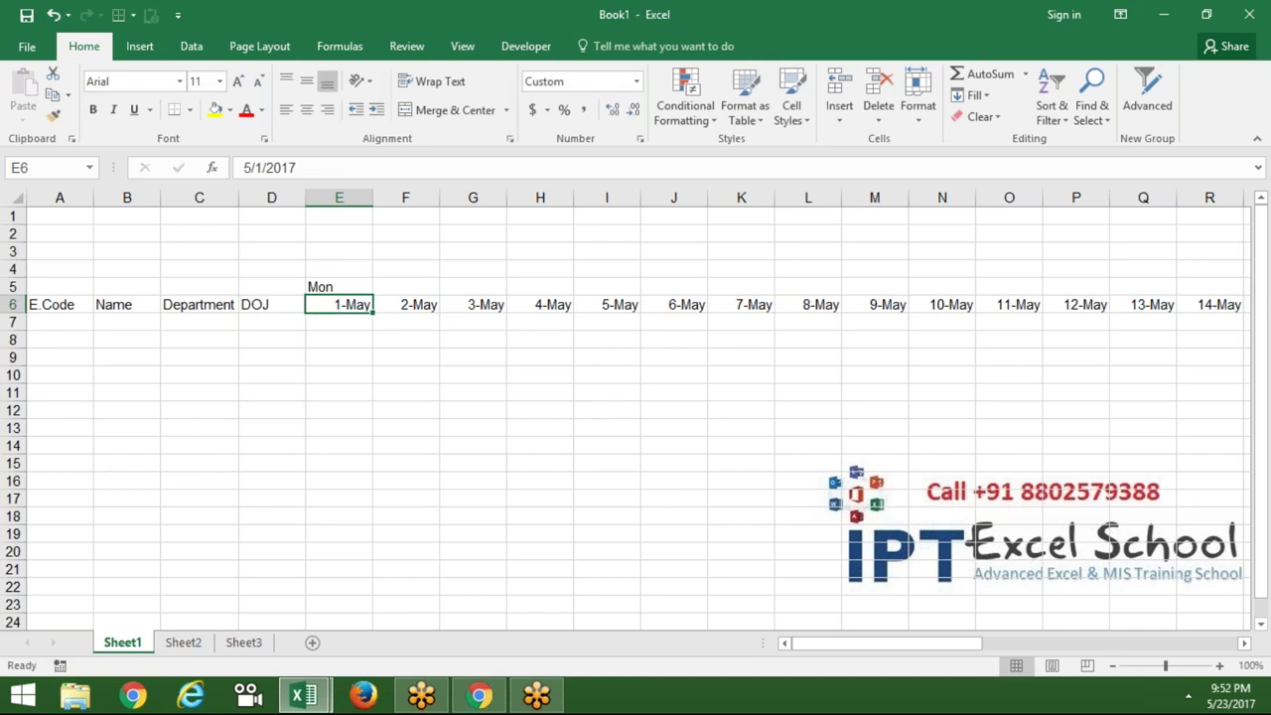
Step: Fill the weekday formula across E5:AI5 above every date
{"action": "key", "text": "ctrl+Right"}
{"action": "key", "text": "Up"}
{"action": "key", "text": "ctrl+shift+Left"}
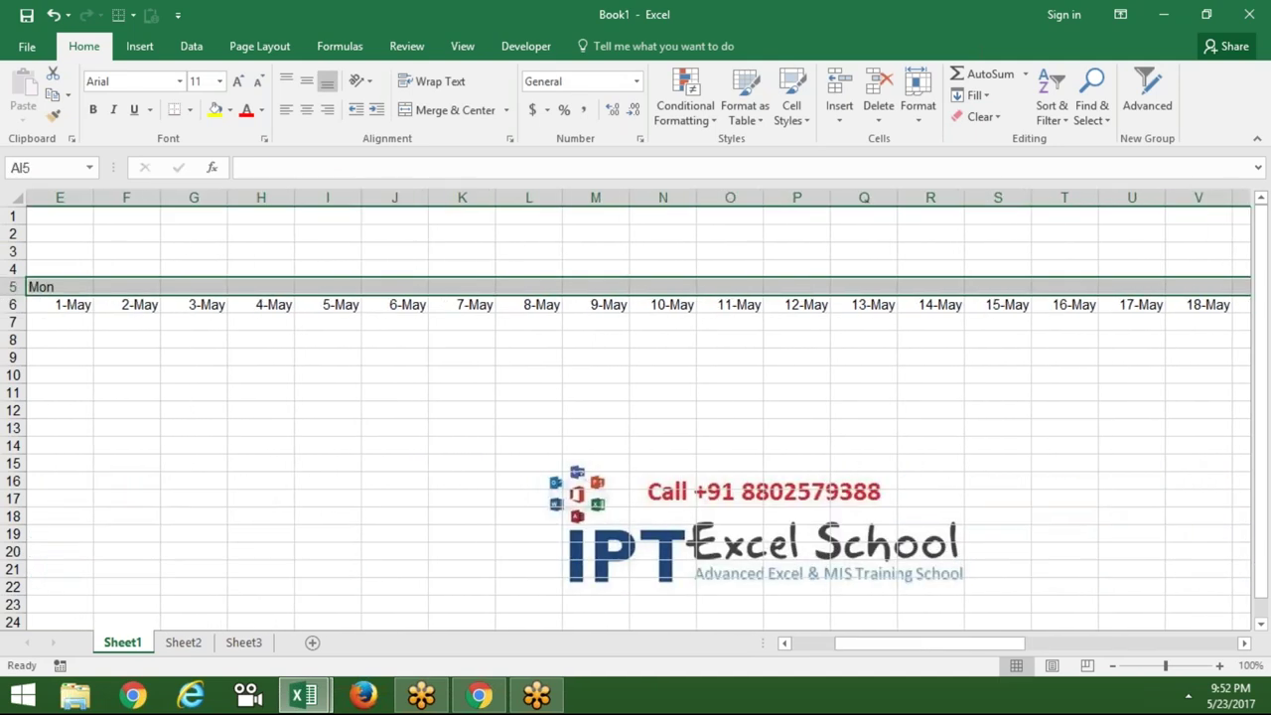
{"action": "key", "text": "ctrl+r"}
{"action": "key", "text": "ctrl+Left"}
{"action": "key", "text": "Left"}
{"action": "key", "text": "ctrl+Left"}
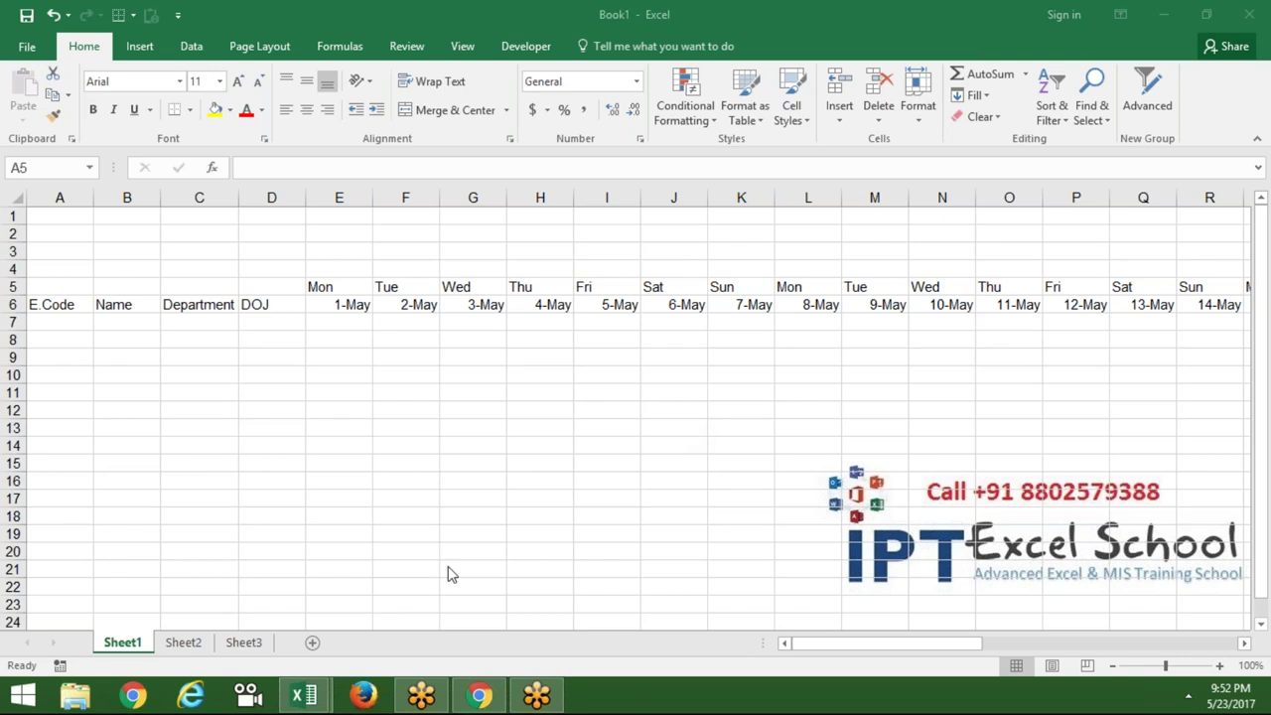
{"action": "key", "text": "alt+Tab"}
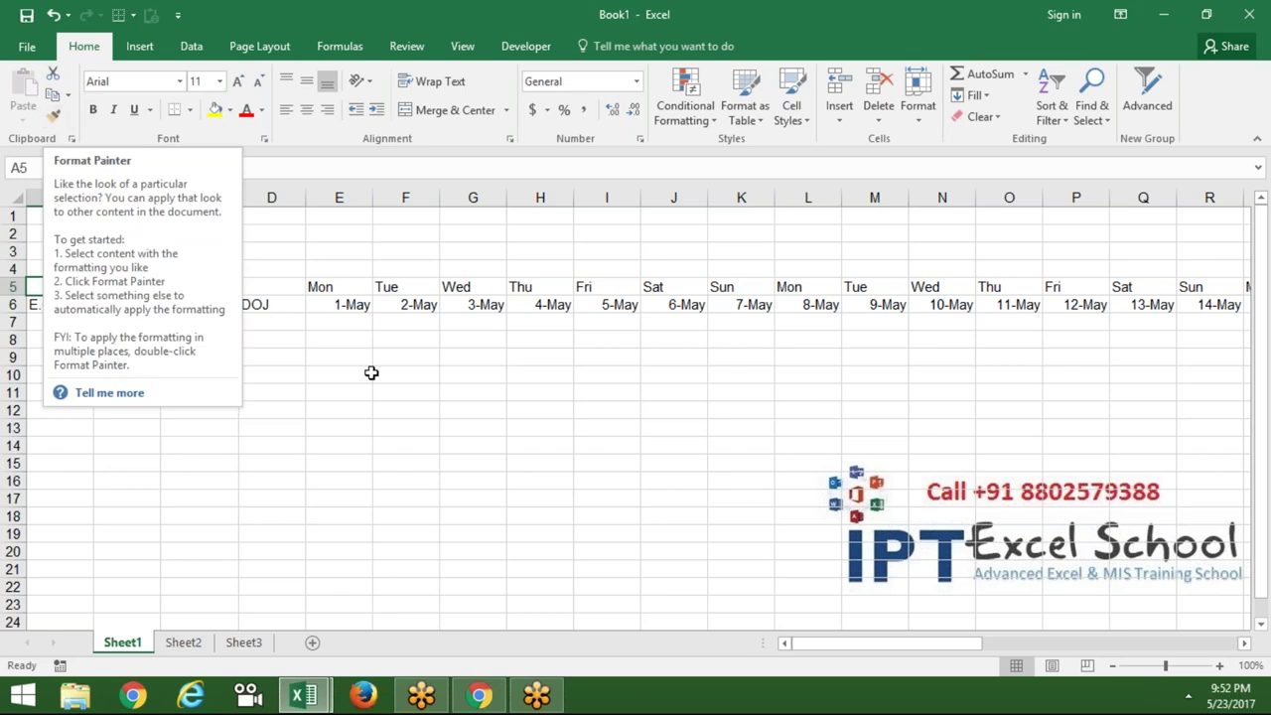
{"action": "mouse_move", "coordinate": [507, 701]}
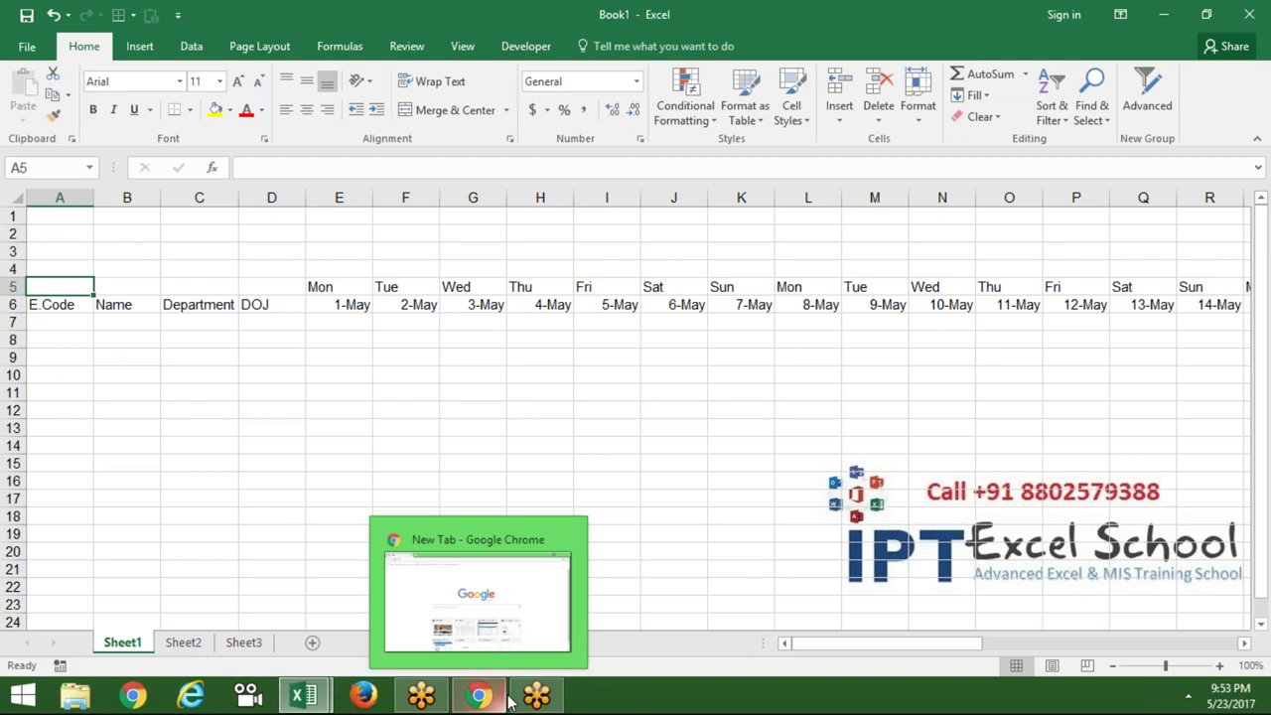
{"action": "left_click", "coordinate": [504, 701]}
{"action": "left_click", "coordinate": [500, 701]}
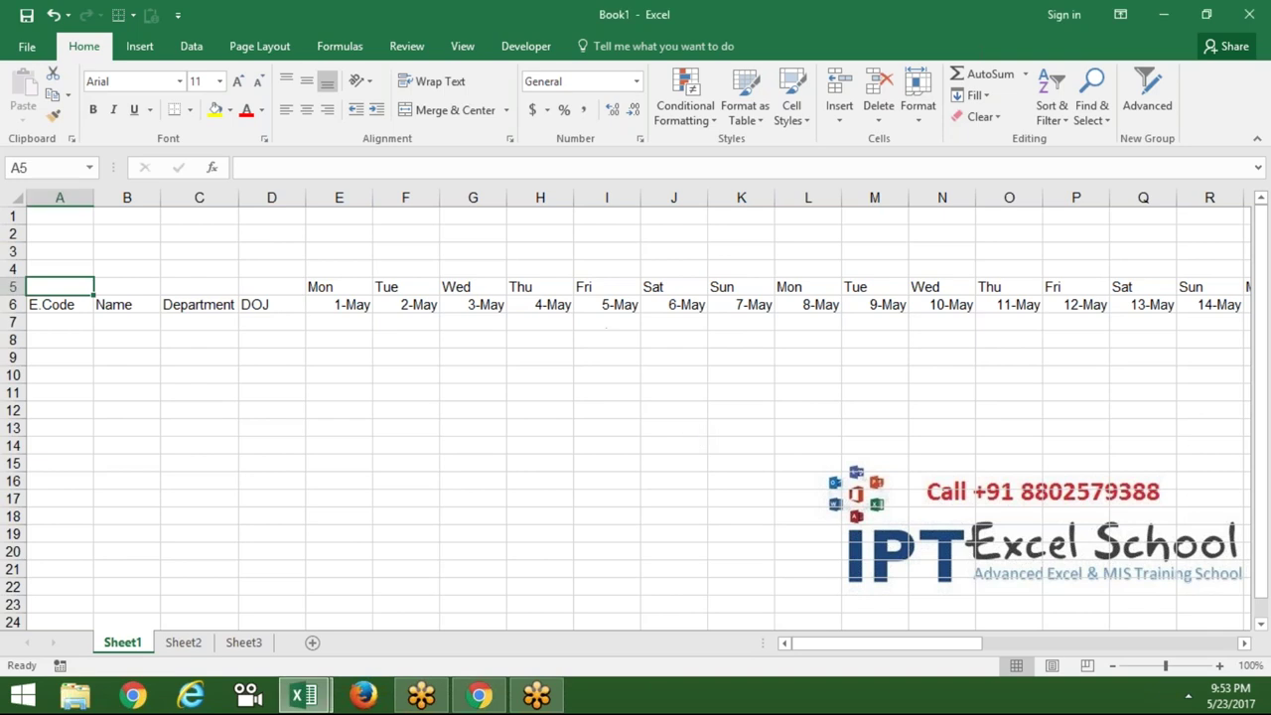
{"action": "left_click", "coordinate": [577, 305]}
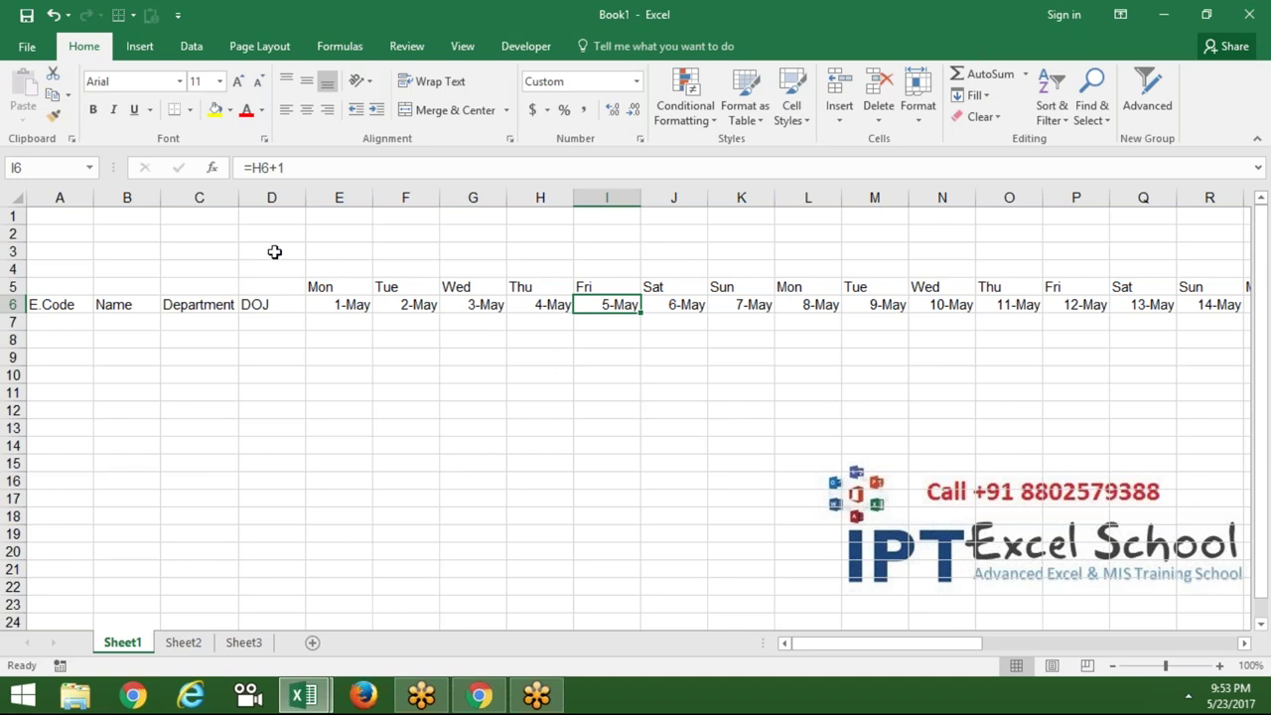
Step: Autofit every worksheet column to its contents
{"action": "left_click", "coordinate": [18, 197]}
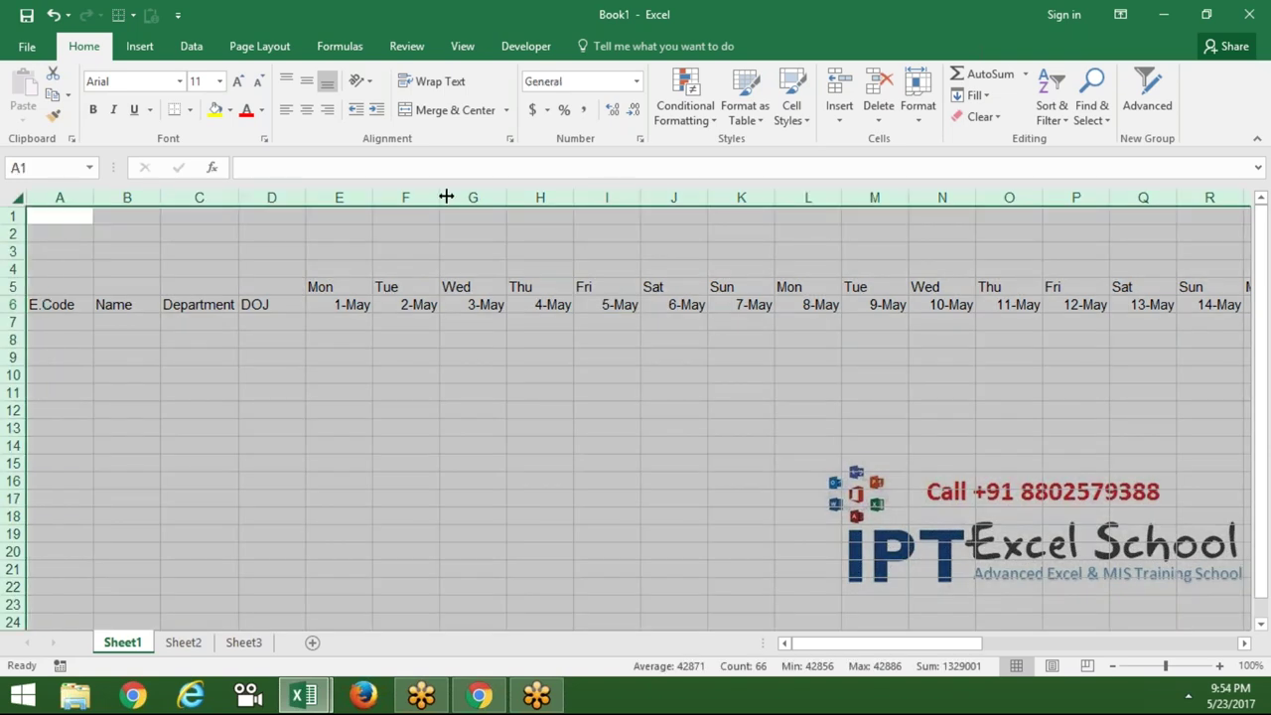
{"action": "double_click", "coordinate": [439, 198]}
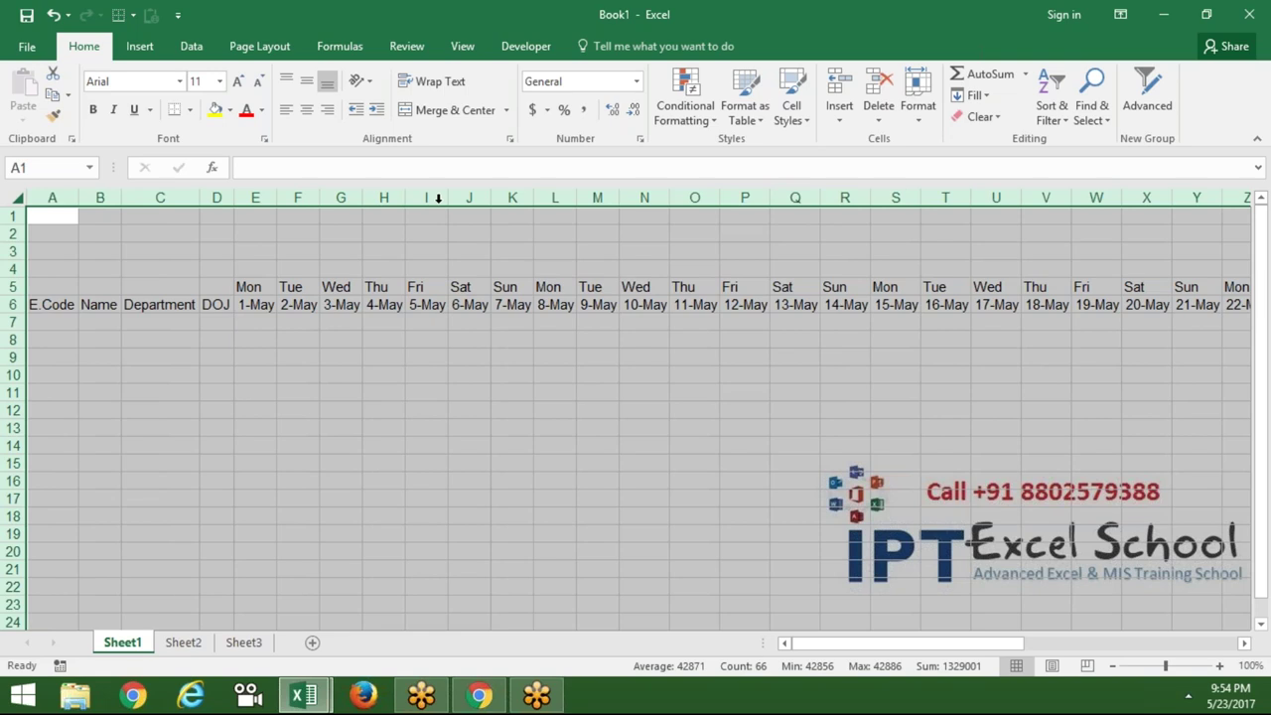
{"action": "left_click", "coordinate": [409, 325]}
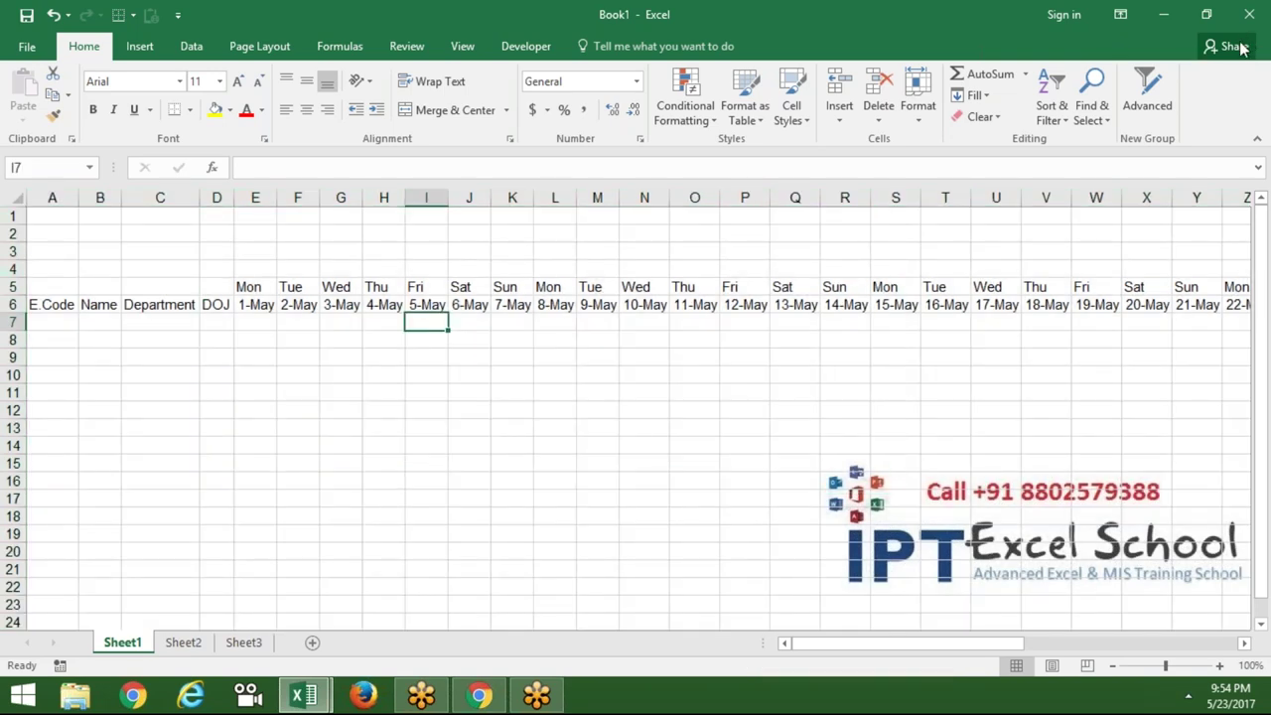
{"action": "left_click", "coordinate": [270, 306]}
Step: Type Month in A2 and link B2 to the first date with =E6
{"action": "key", "text": "ctrl+Right"}
{"action": "key", "text": "Home"}
{"action": "key", "text": "Up"}
{"action": "key", "text": "Up"}
{"action": "key", "text": "Up"}
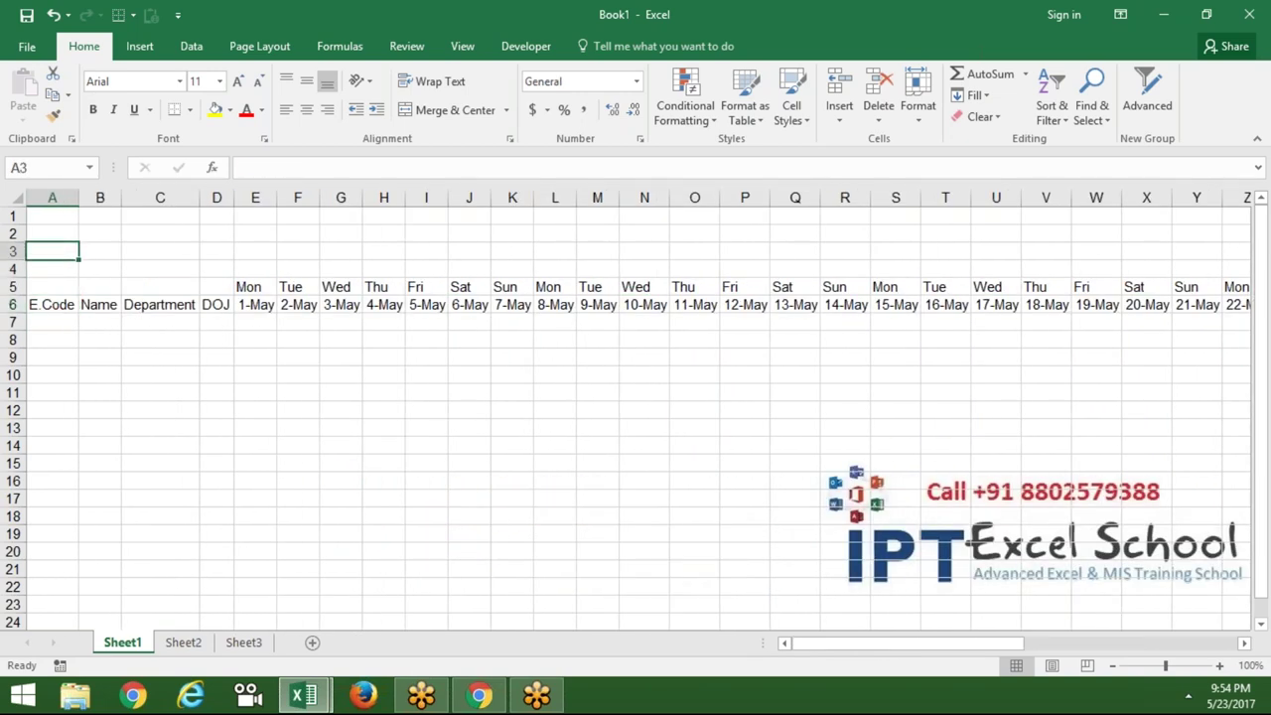
{"action": "key", "text": "Up"}
{"action": "type", "text": "Month"}
{"action": "key", "text": "Tab"}
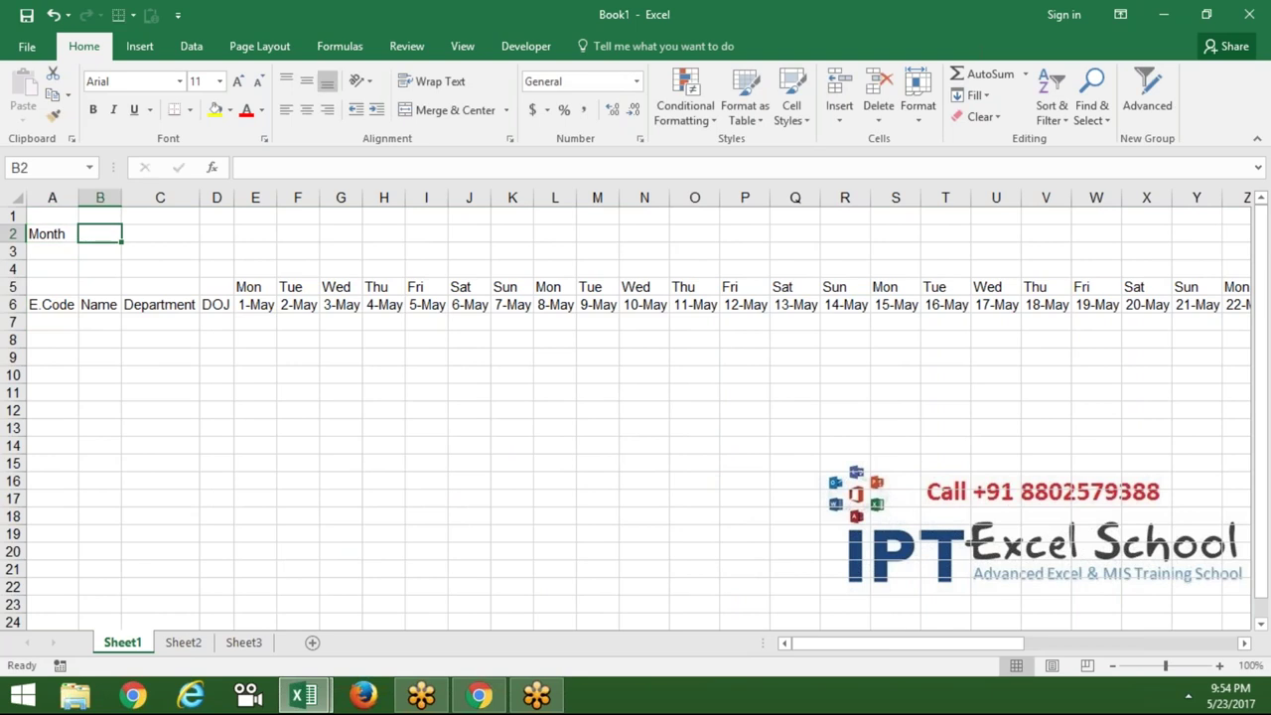
{"action": "type", "text": "="}
{"action": "left_click", "coordinate": [260, 306]}
{"action": "key", "text": "Return"}
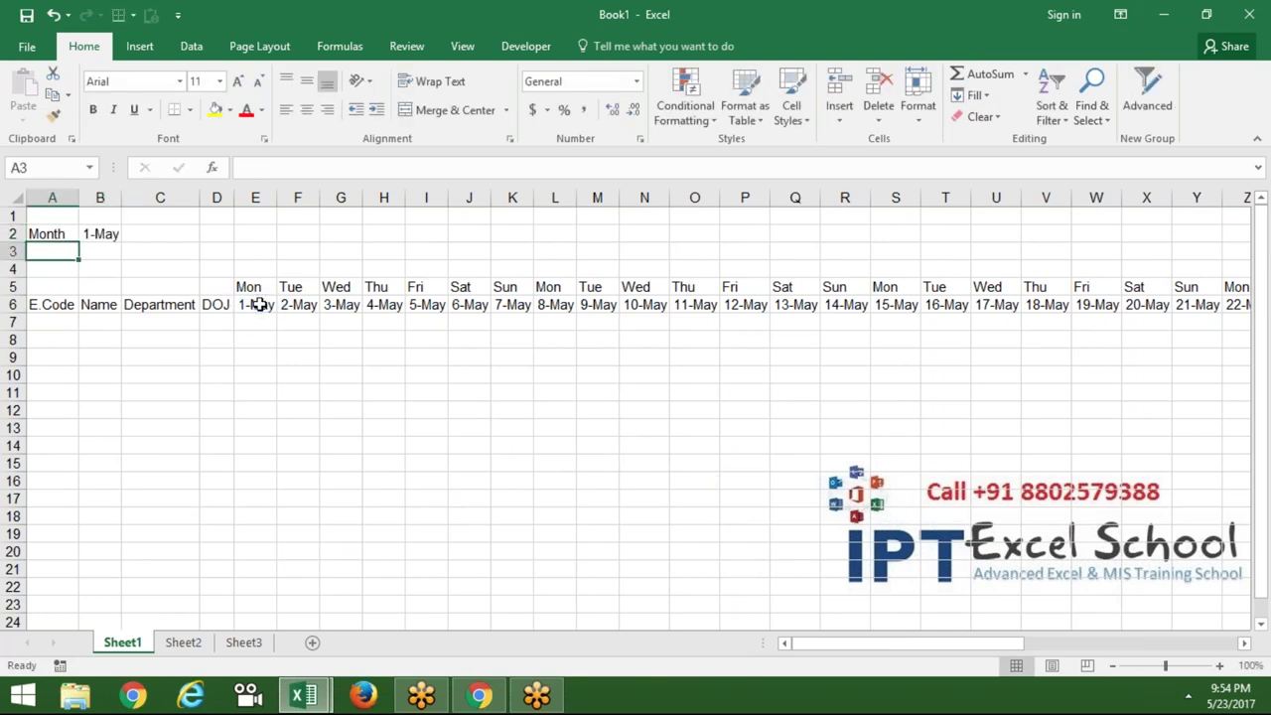
{"action": "left_click", "coordinate": [102, 234]}
Step: Give B2 the custom number format MMM-yy, previewing May-17
{"action": "right_click", "coordinate": [103, 234]}
{"action": "left_click", "coordinate": [170, 548]}
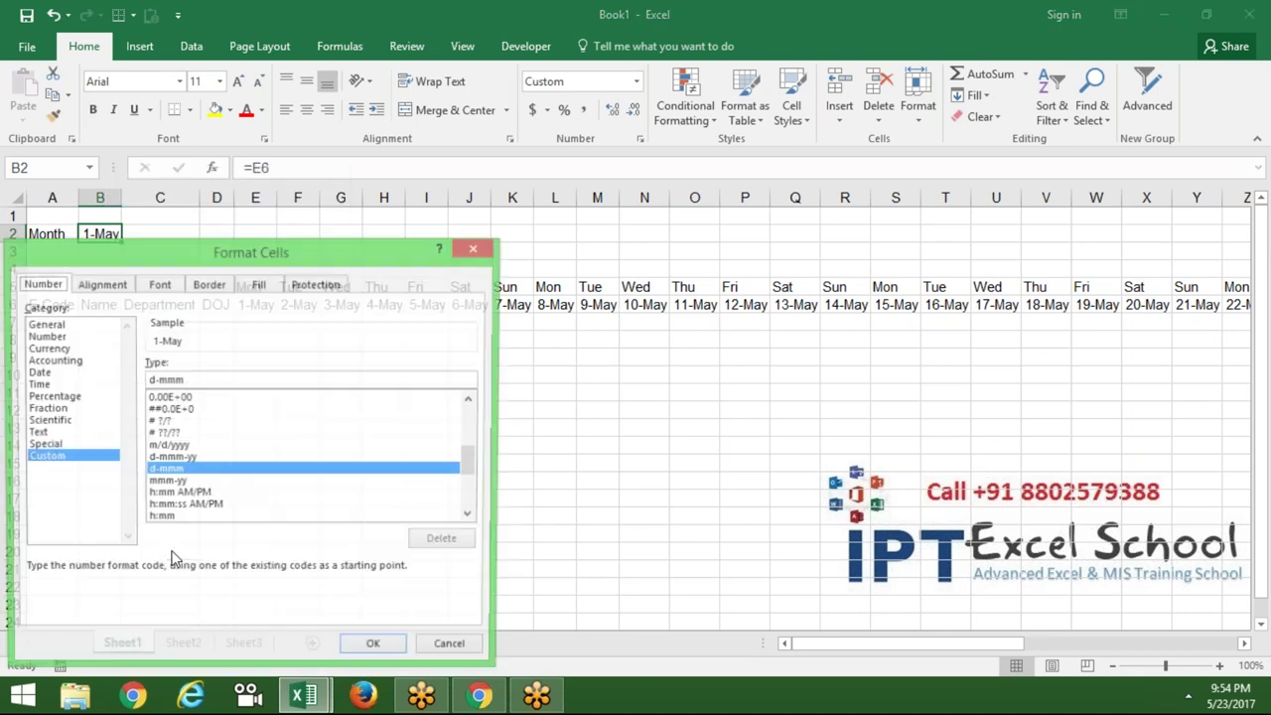
{"action": "key", "text": "alt+t"}
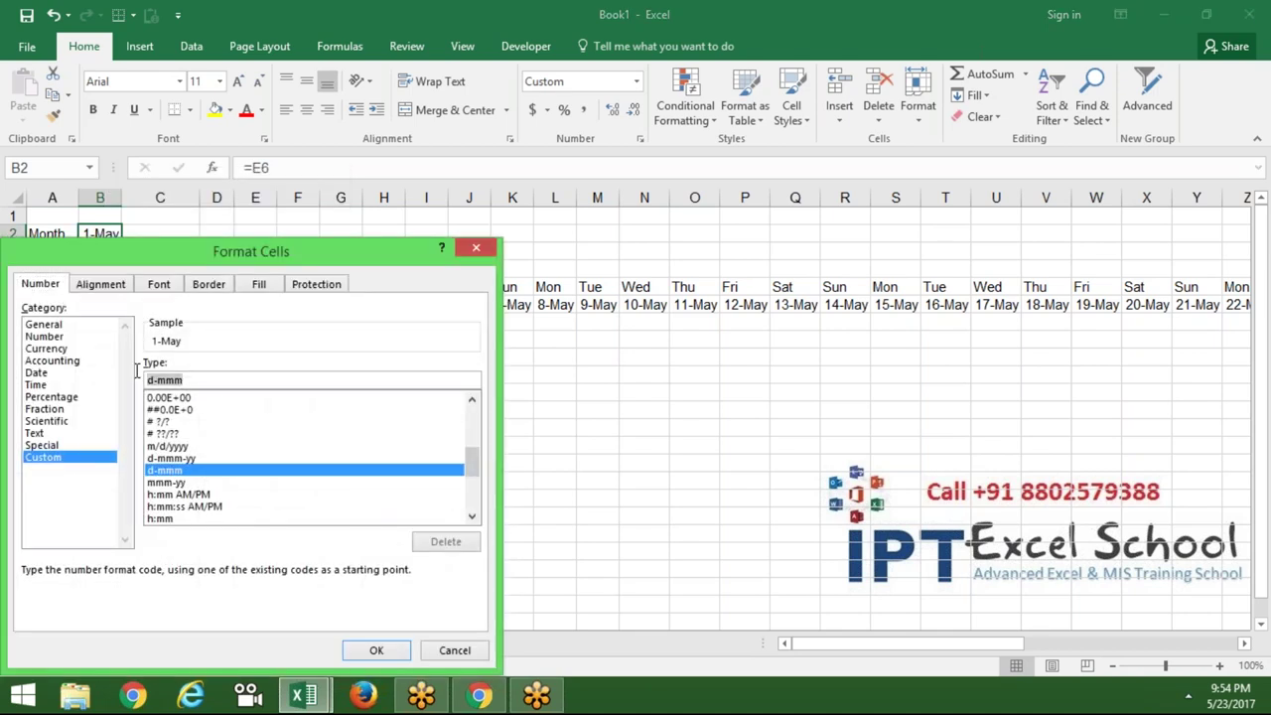
{"action": "type", "text": "MMM"}
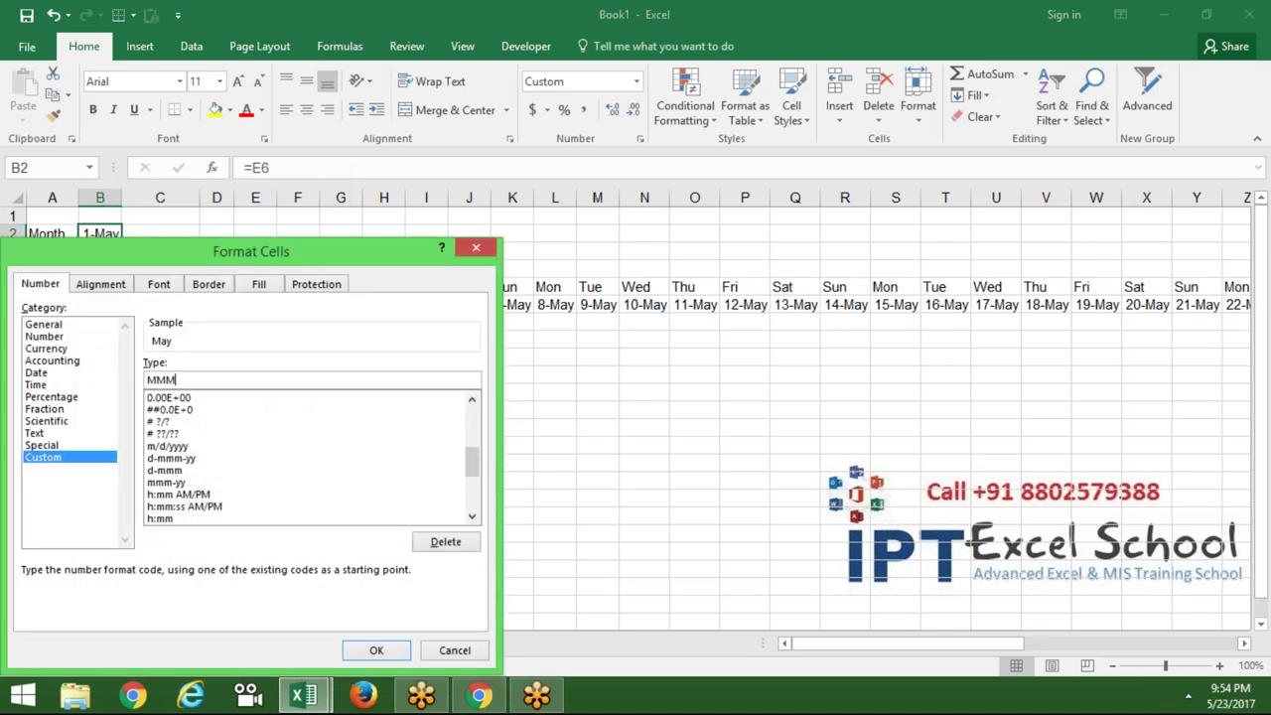
{"action": "type", "text": "-yy"}
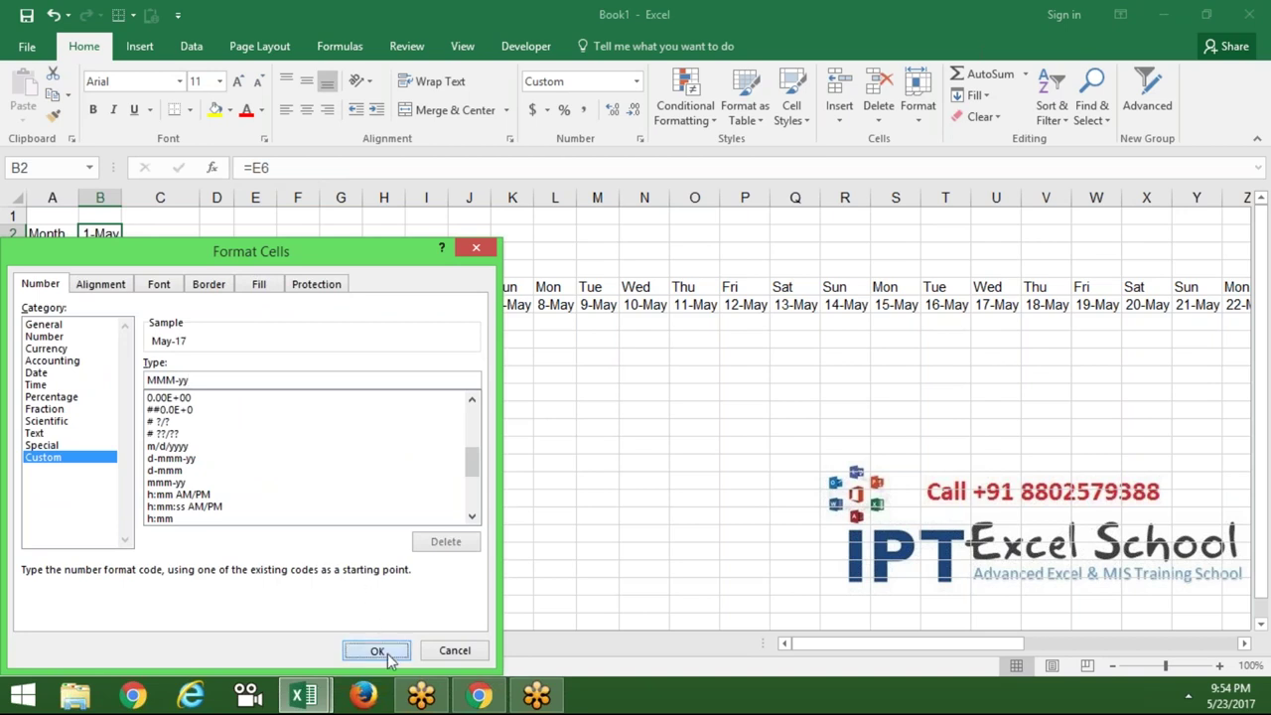
{"action": "left_click", "coordinate": [380, 652]}
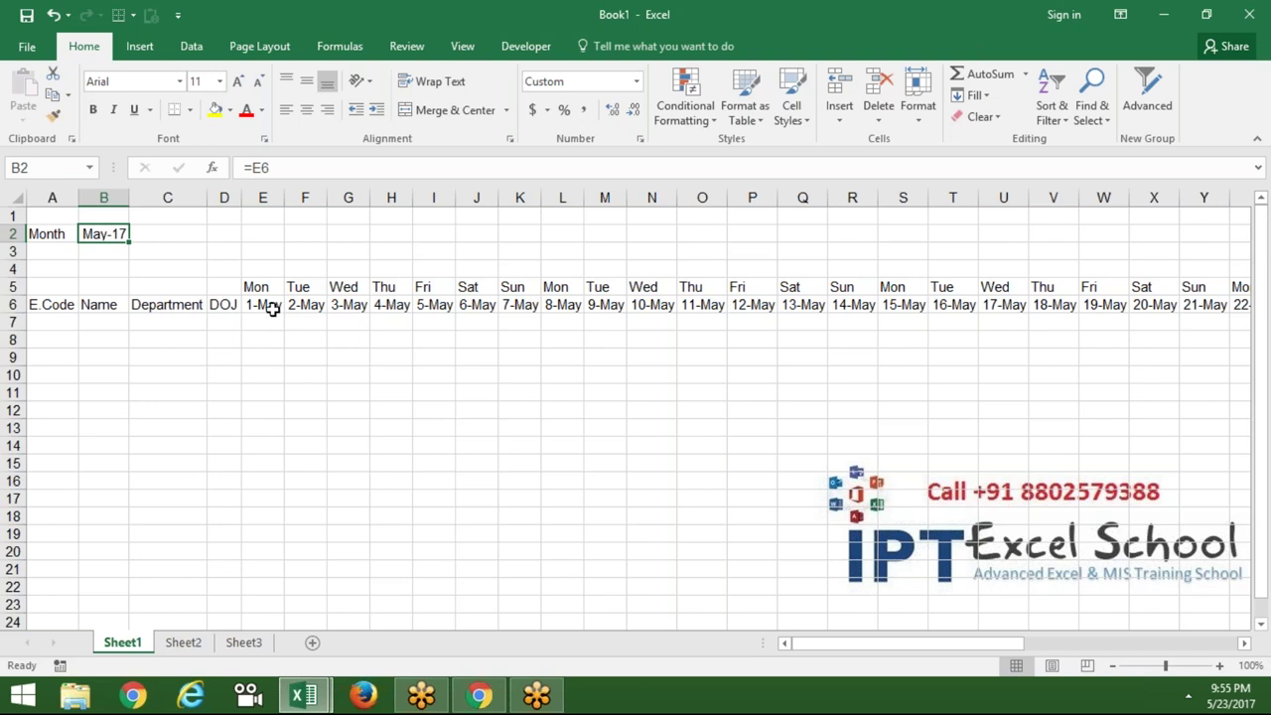
Step: Format all May dates in row 6 with custom type dd, showing 01, 02, 03…
{"action": "left_click", "coordinate": [268, 312]}
{"action": "key", "text": "ctrl+shift+Right"}
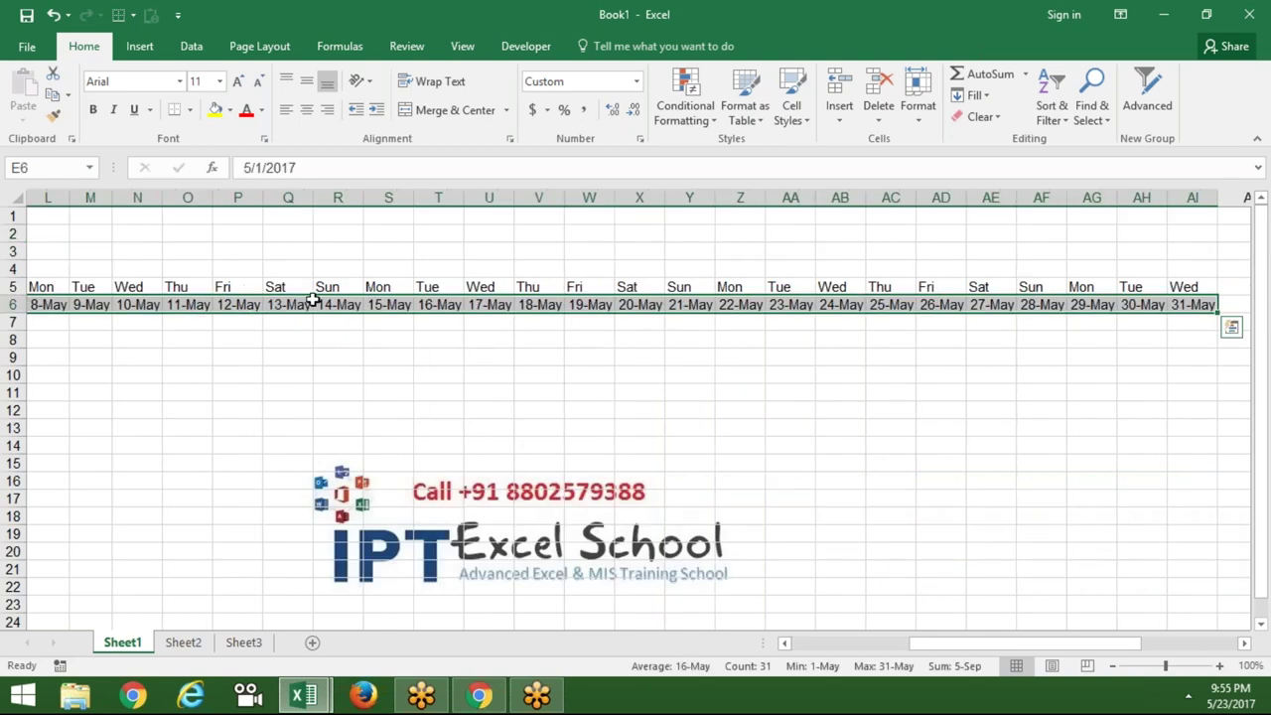
{"action": "right_click", "coordinate": [311, 305]}
{"action": "left_click", "coordinate": [397, 595]}
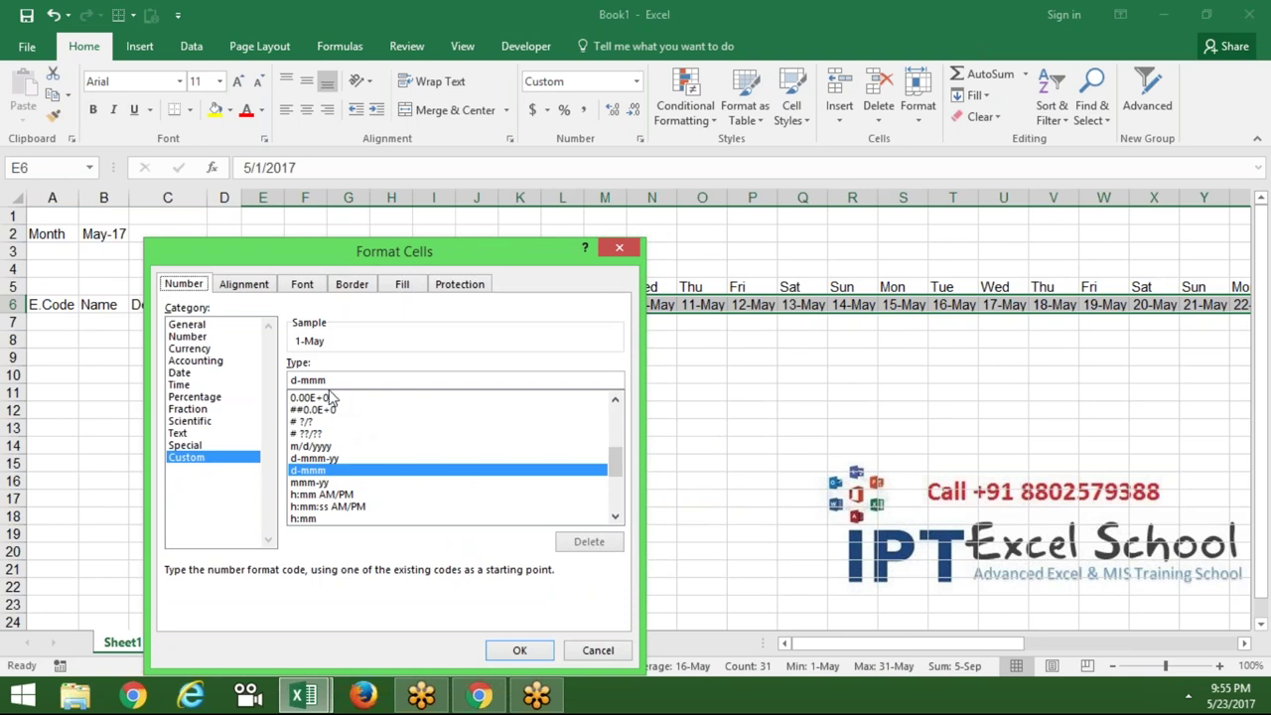
{"action": "left_click_drag", "start_coordinate": [332, 380], "coordinate": [289, 380]}
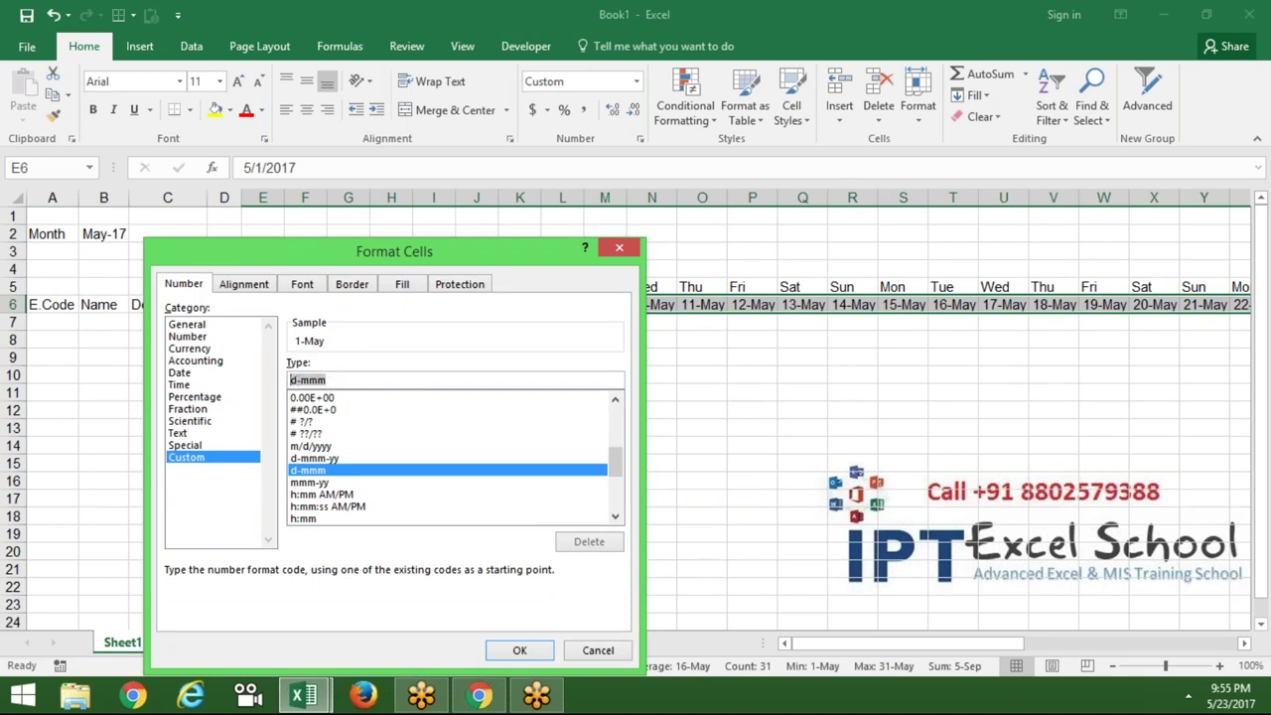
{"action": "type", "text": "dd"}
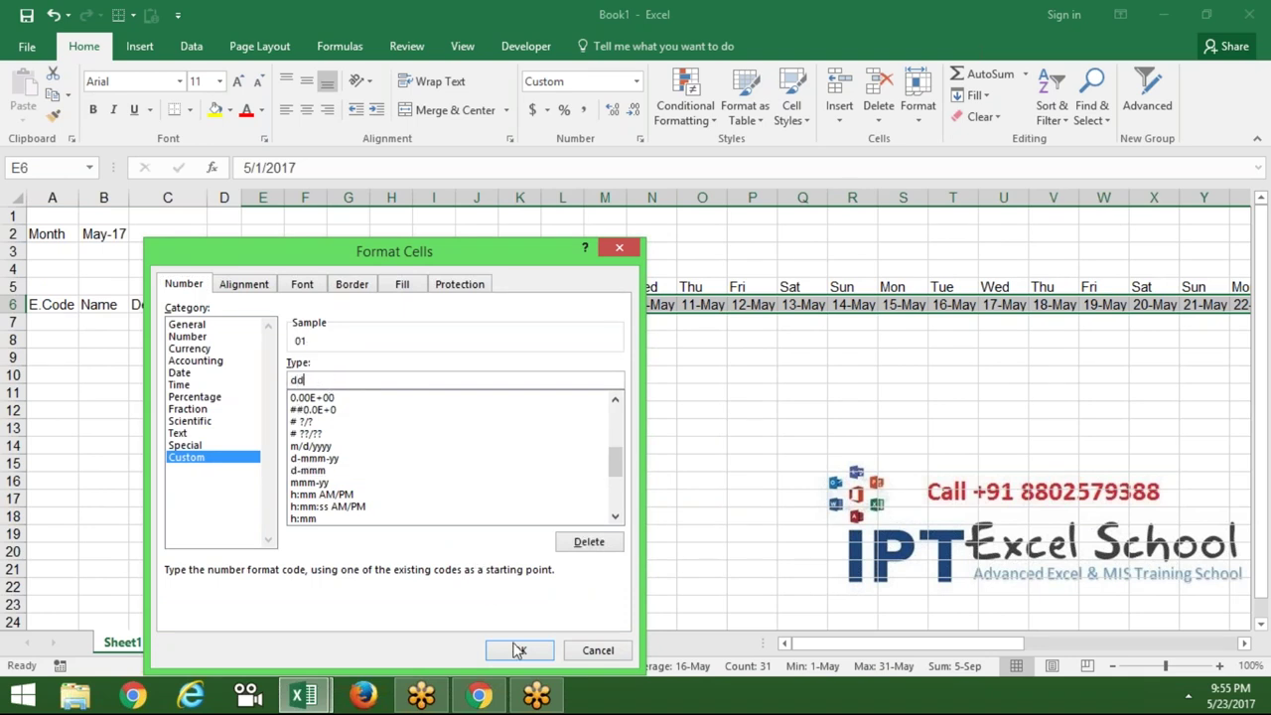
{"action": "left_click", "coordinate": [520, 651]}
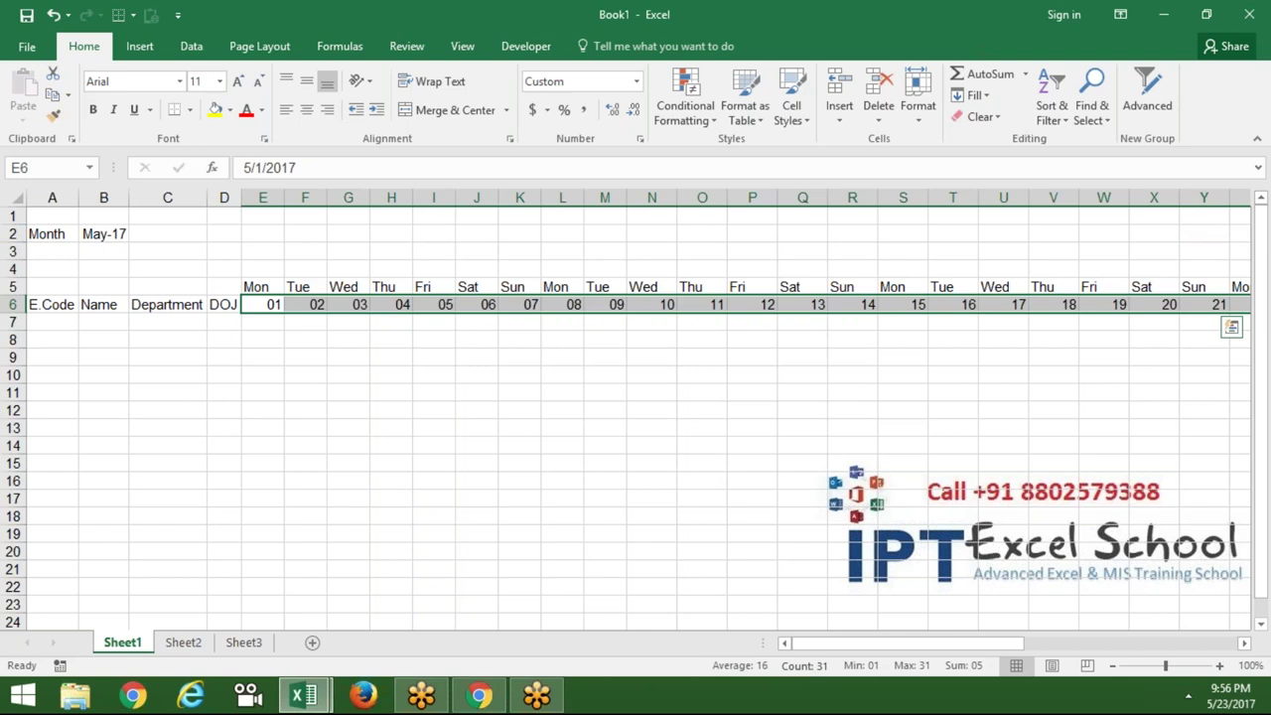
{"action": "left_click", "coordinate": [1241, 47]}
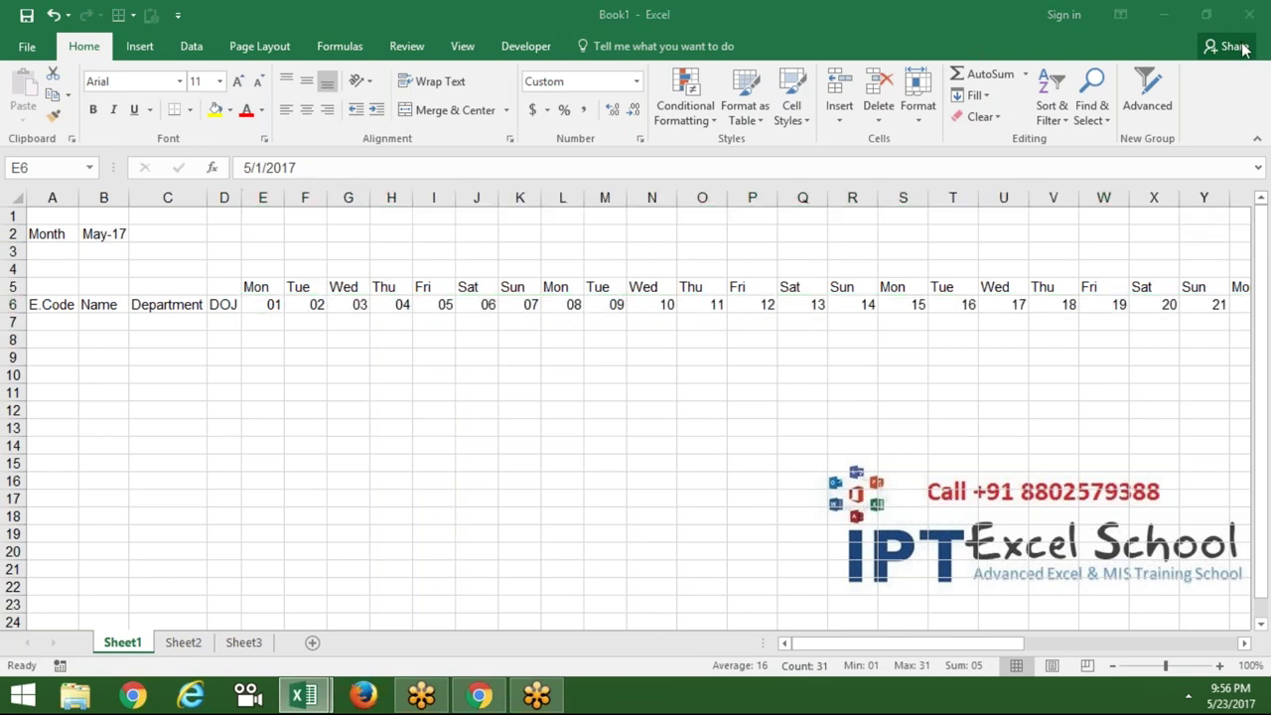
Step: Autofit all columns so dates 01–31 fit on screen through column AI
{"action": "left_click", "coordinate": [18, 196]}
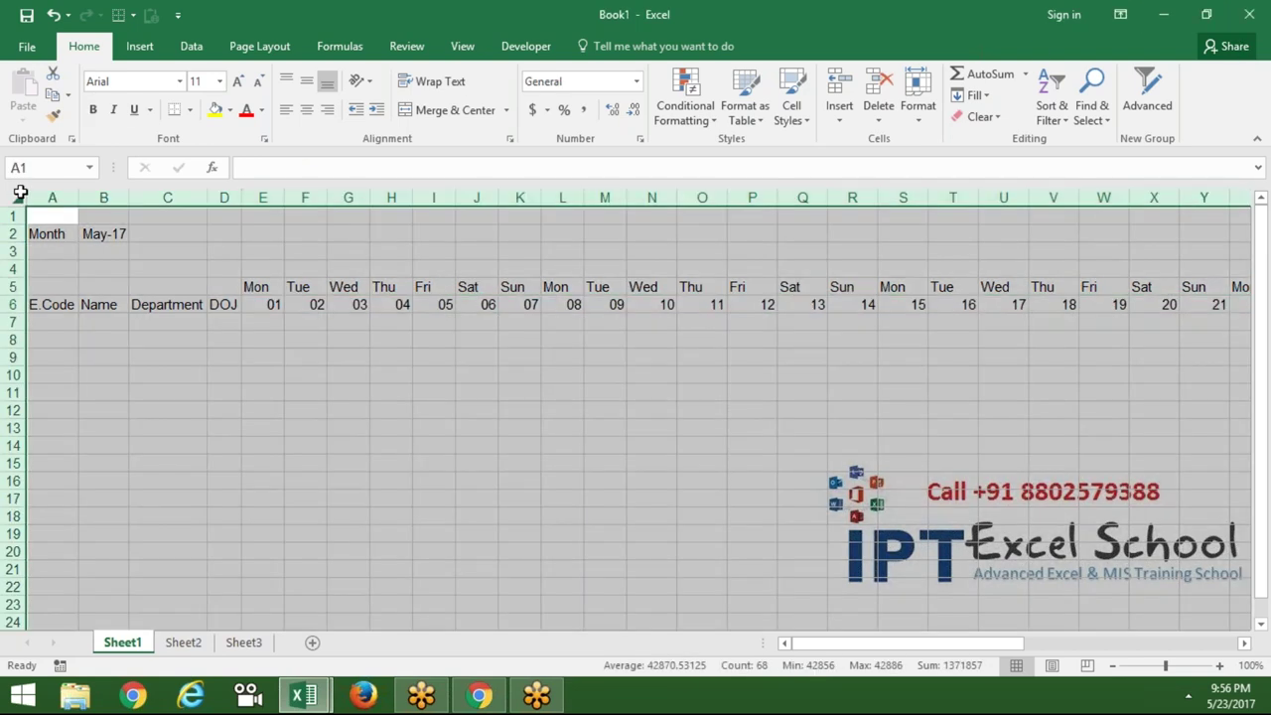
{"action": "double_click", "coordinate": [369, 197]}
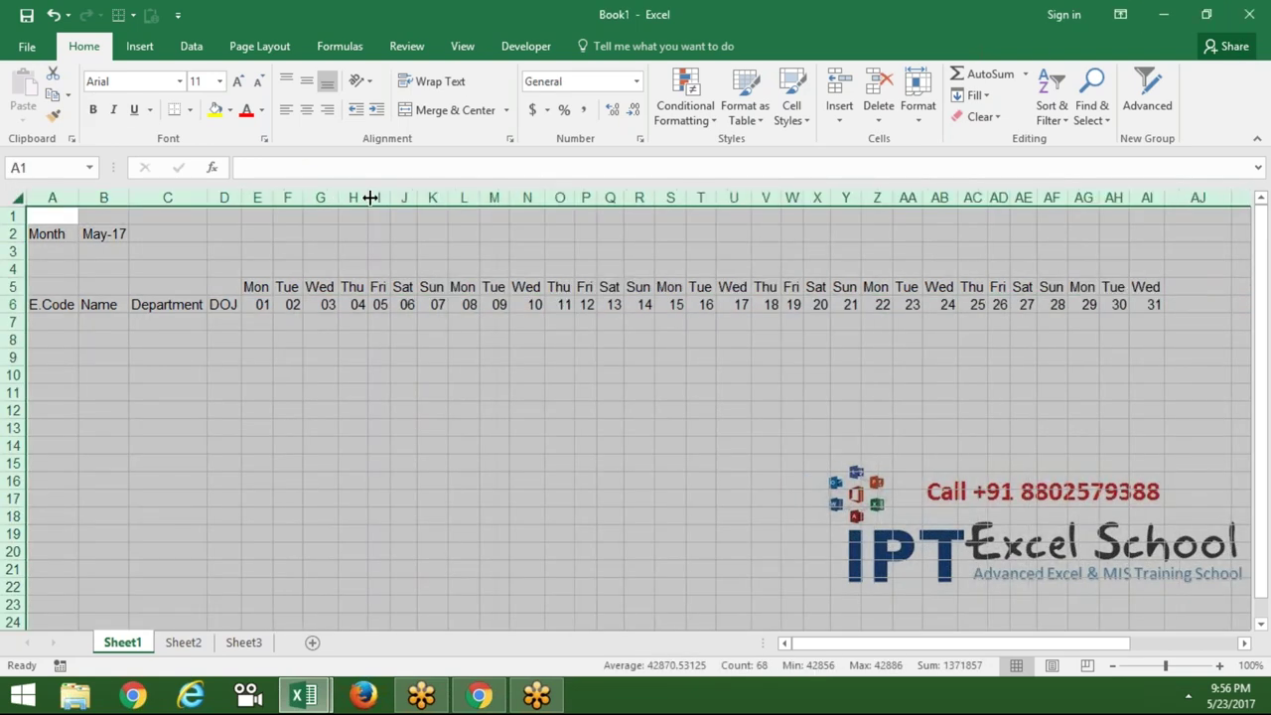
{"action": "left_click", "coordinate": [264, 389]}
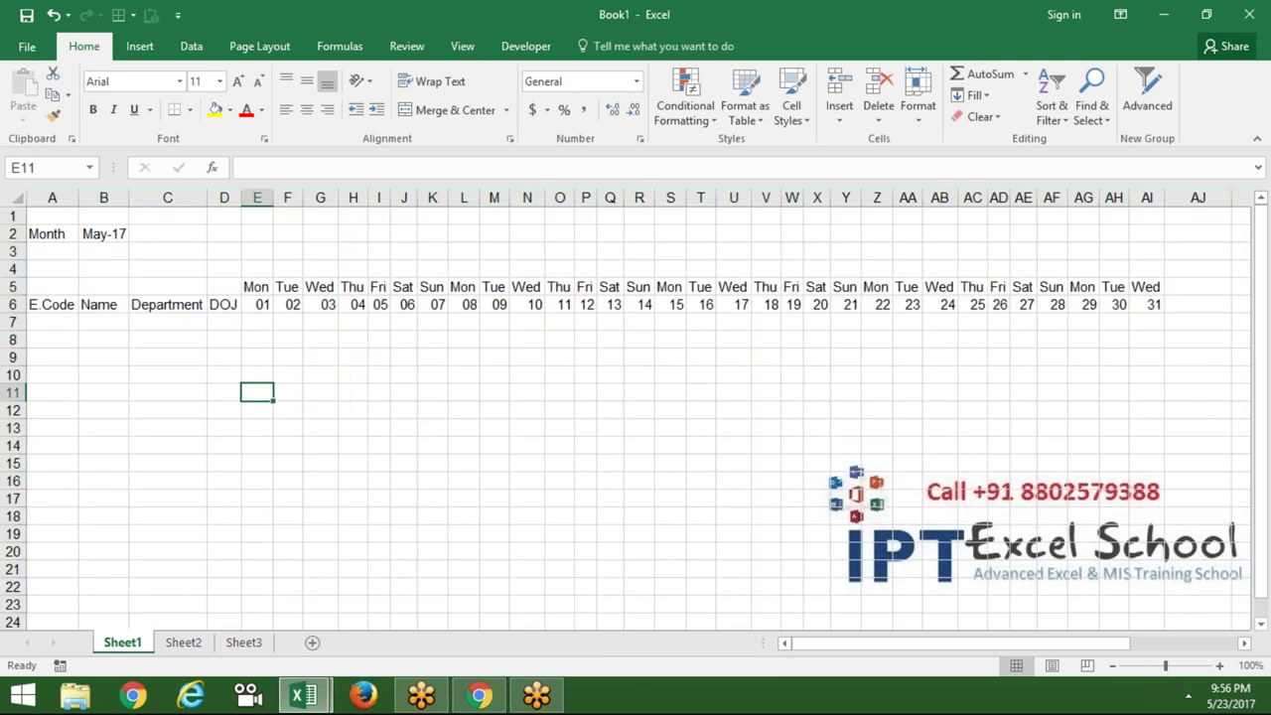
{"action": "left_click", "coordinate": [264, 303]}
{"action": "mouse_move", "coordinate": [295, 303]}
{"action": "left_mouse_down"}
{"action": "mouse_move", "coordinate": [1136, 317]}
{"action": "mouse_move", "coordinate": [1156, 586]}
{"action": "left_mouse_up"}
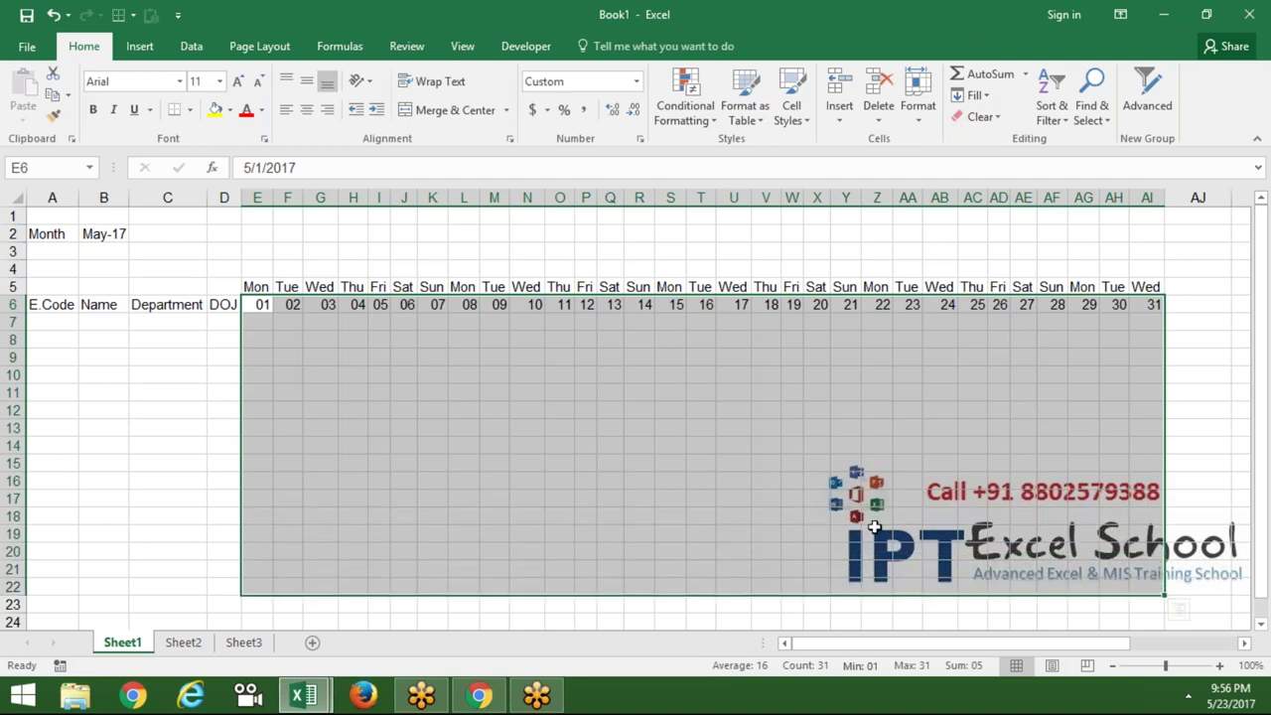
{"action": "left_click", "coordinate": [498, 430]}
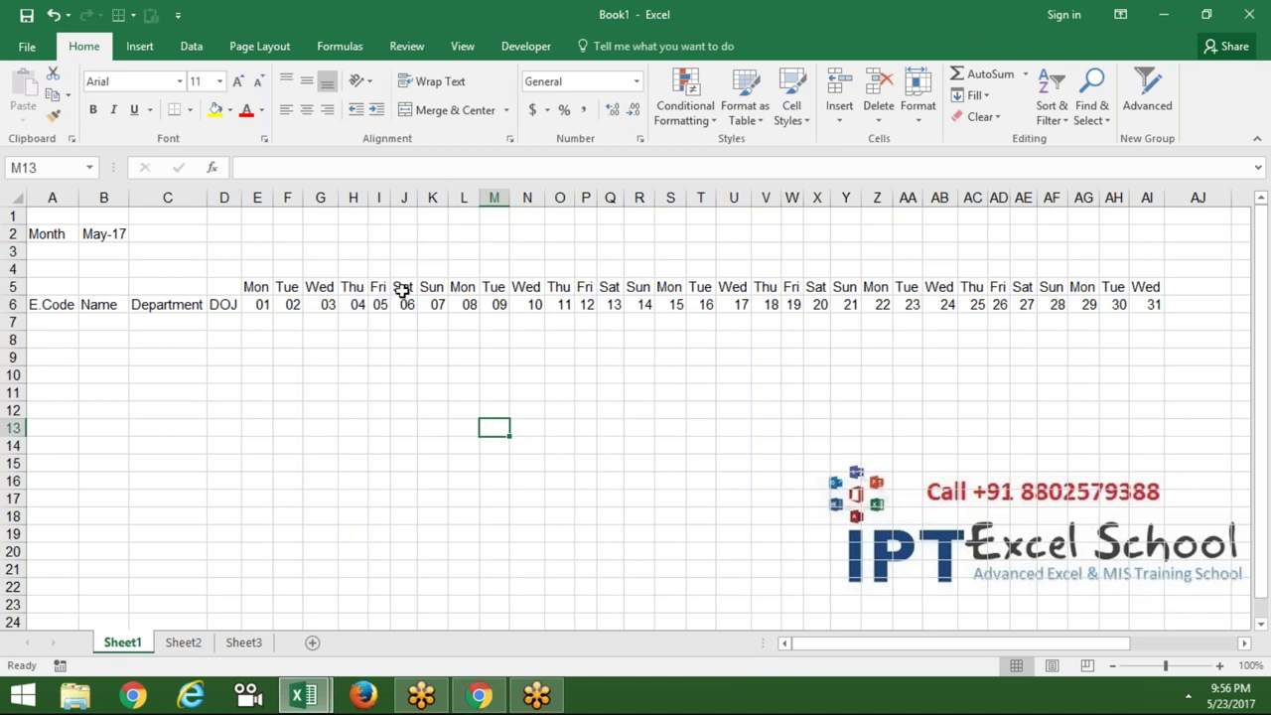
{"action": "left_click", "coordinate": [402, 288]}
Step: Select cell E7 as the starting cell and open the Conditional Formatting menu
{"action": "left_click", "coordinate": [432, 290]}
{"action": "left_click_drag", "start_coordinate": [403, 328], "coordinate": [433, 483]}
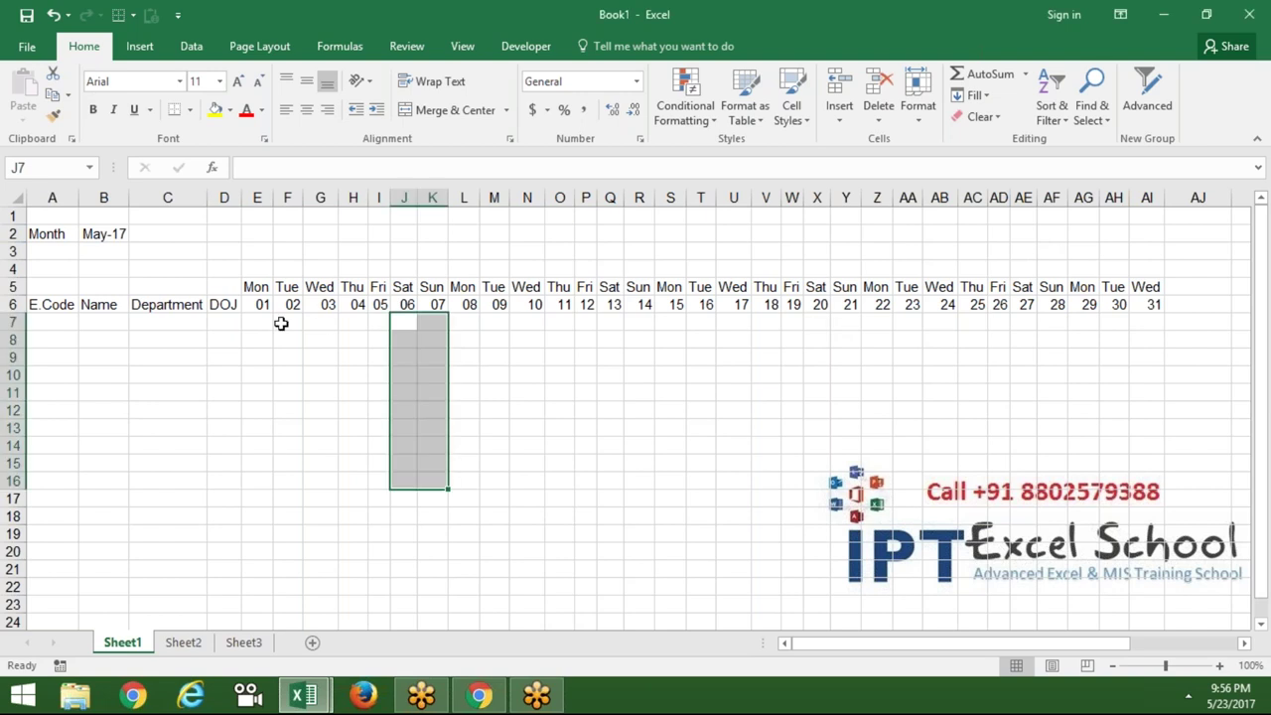
{"action": "left_click", "coordinate": [261, 321]}
{"action": "left_click", "coordinate": [692, 135]}
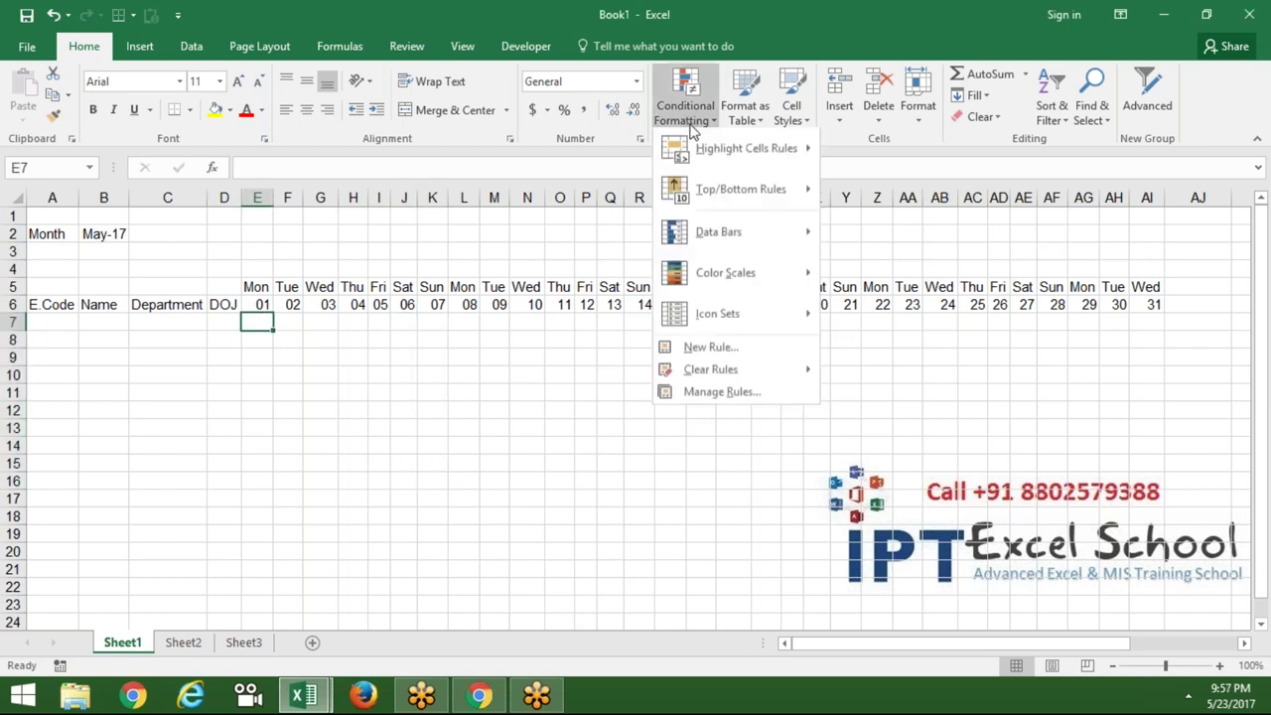
Step: Start a new conditional formatting rule of type 'Use a formula to determine which cells to format'
{"action": "mouse_move", "coordinate": [719, 274]}
{"action": "left_click", "coordinate": [711, 347]}
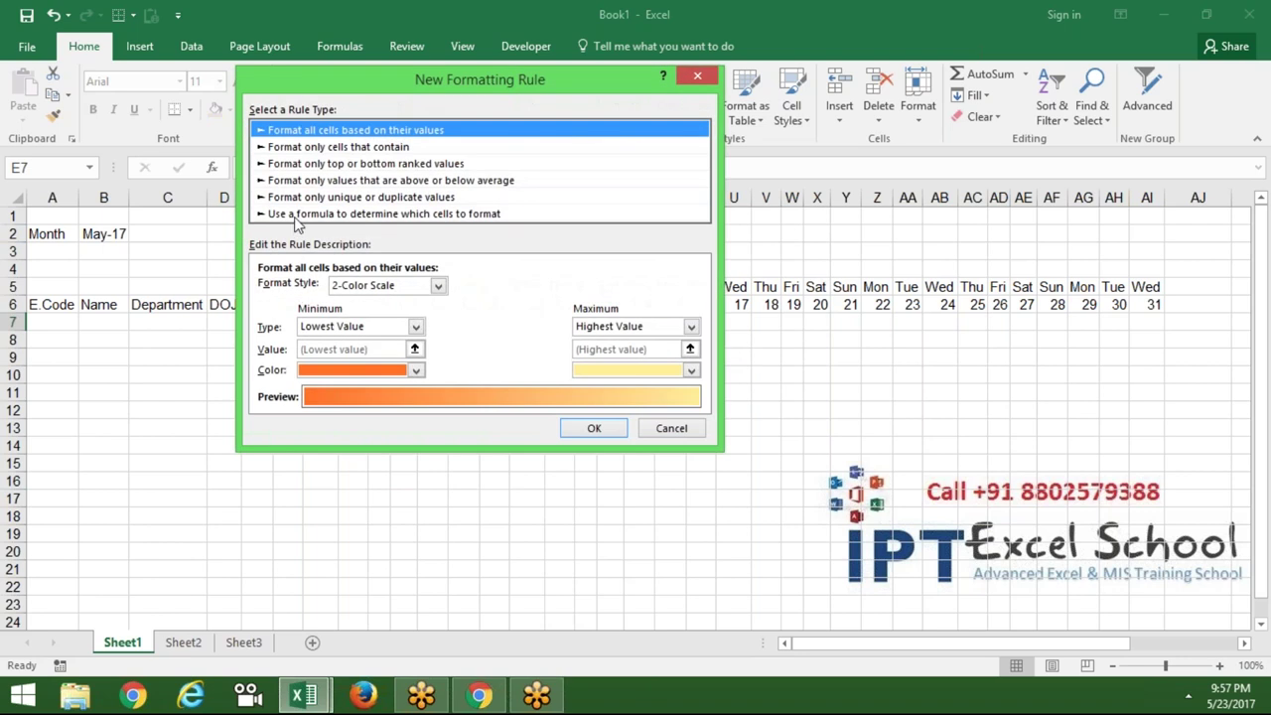
{"action": "left_click", "coordinate": [298, 215]}
{"action": "left_click_drag", "start_coordinate": [434, 89], "coordinate": [647, 302]}
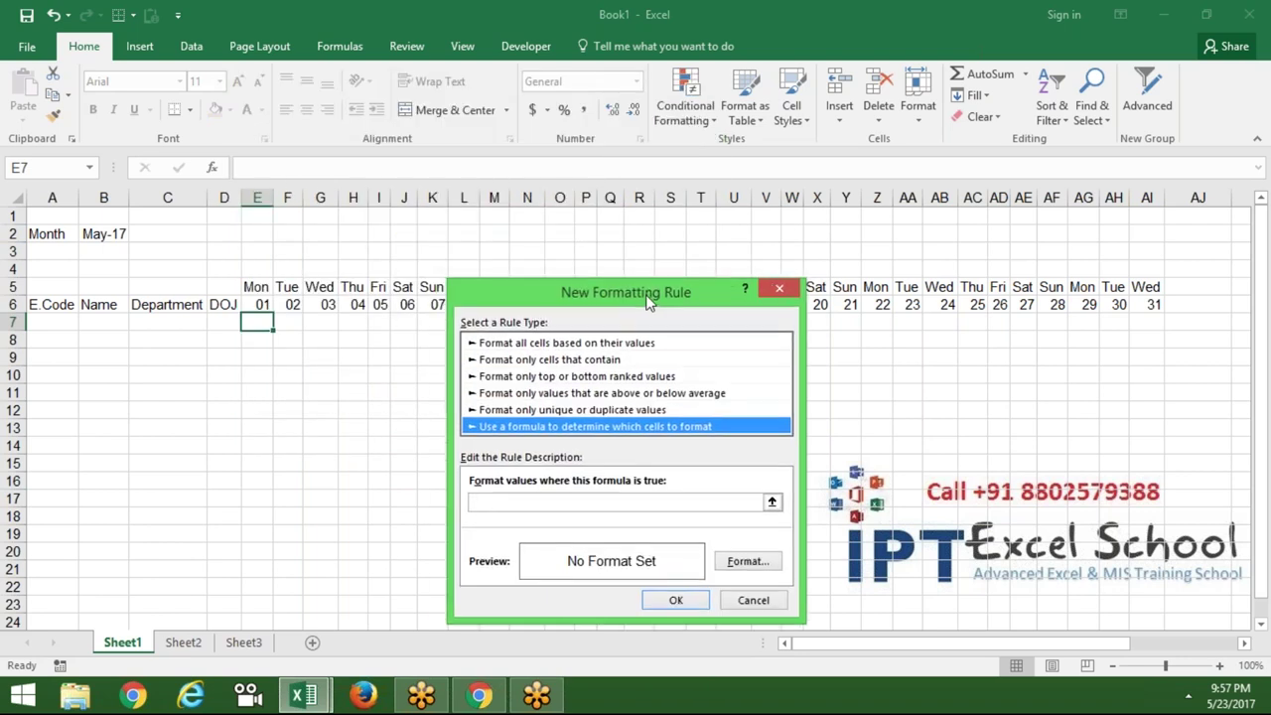
Step: Enter the rule formula =or(E$5="Sat",E$5="Sun"), making the column references relative
{"action": "left_click", "coordinate": [474, 501]}
{"action": "type", "text": "="}
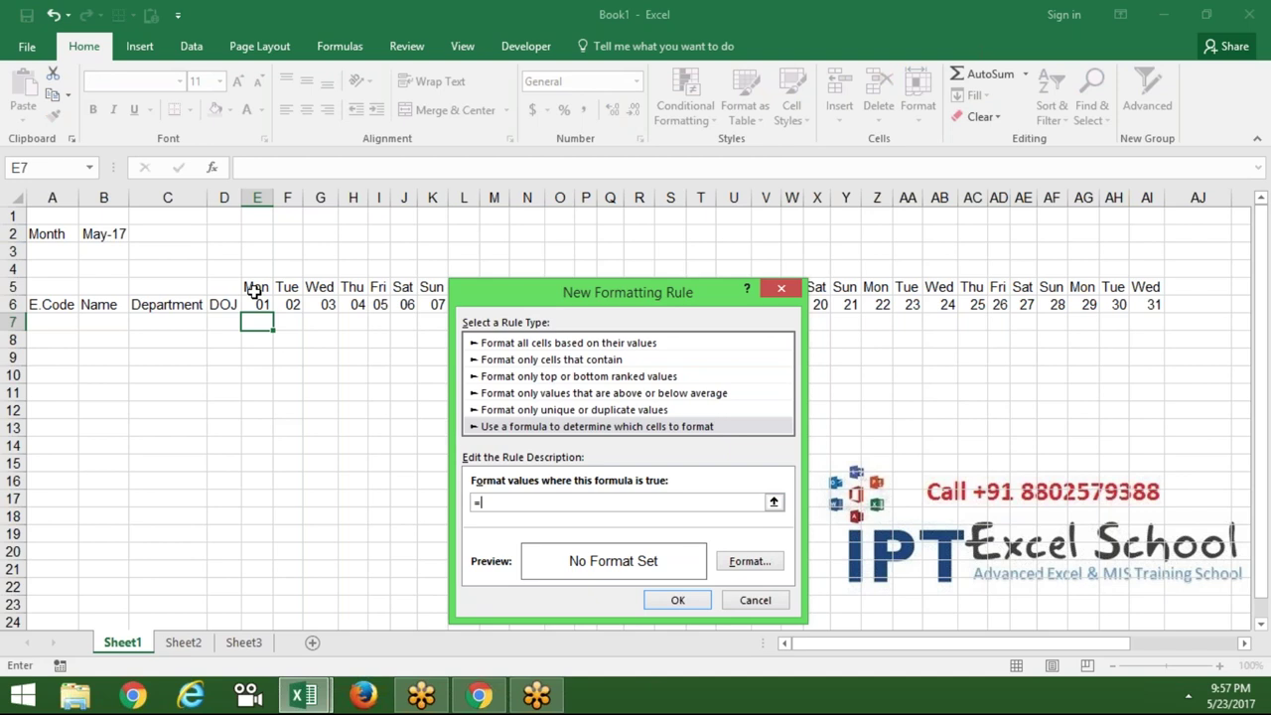
{"action": "left_click", "coordinate": [254, 289]}
{"action": "key", "text": "BackSpace"}
{"action": "key", "text": "BackSpace"}
{"action": "key", "text": "BackSpace"}
{"action": "type", "text": "("}
{"action": "left_click", "coordinate": [254, 288]}
{"action": "type", "text": "="}
{"action": "left_click", "coordinate": [255, 289]}
{"action": "type", "text": "=\"Sun\")"}
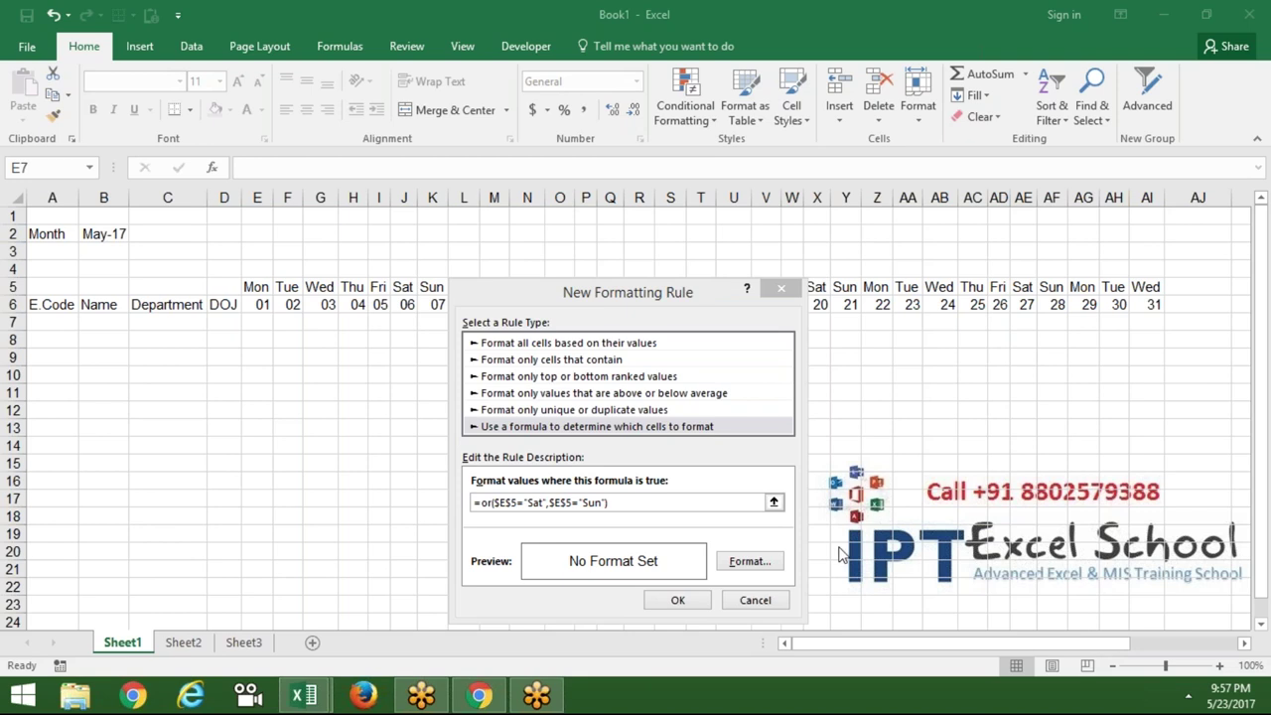
{"action": "left_click", "coordinate": [501, 503]}
{"action": "key", "text": "BackSpace"}
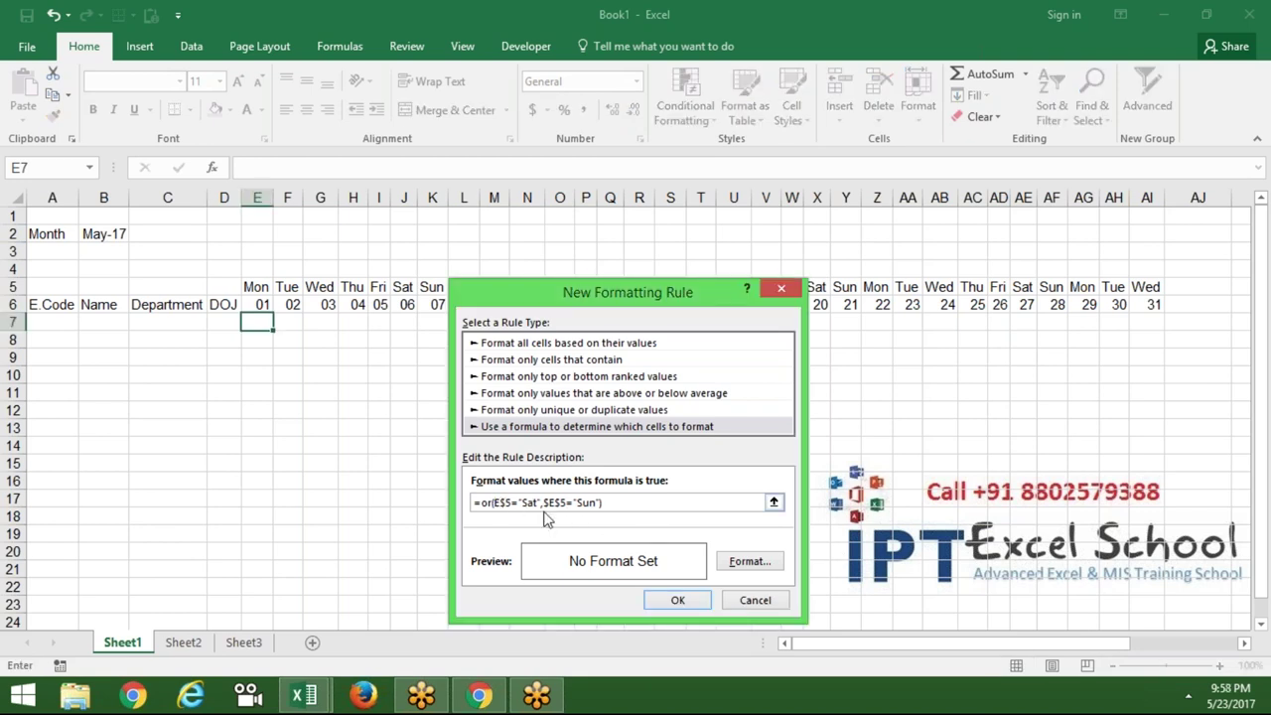
{"action": "left_click", "coordinate": [551, 504]}
{"action": "key", "text": "BackSpace"}
Step: Give the weekend rule a yellow fill and save it
{"action": "left_click", "coordinate": [748, 562]}
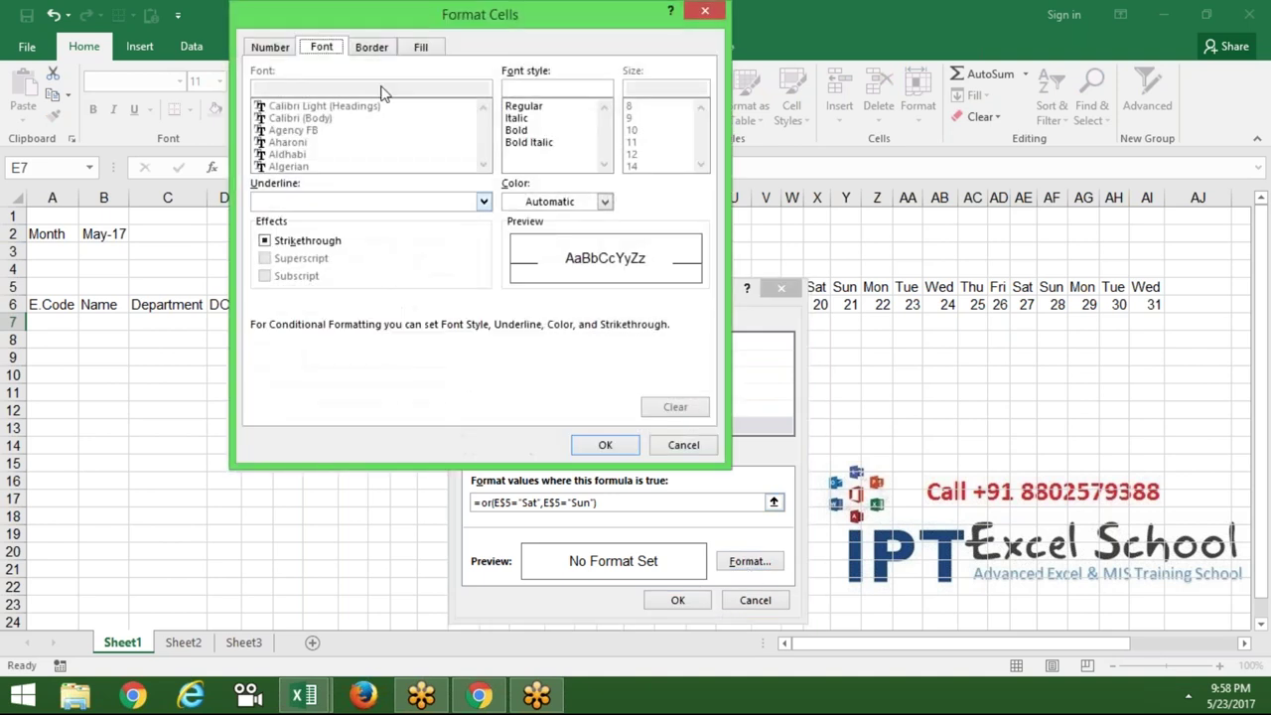
{"action": "left_click", "coordinate": [421, 48]}
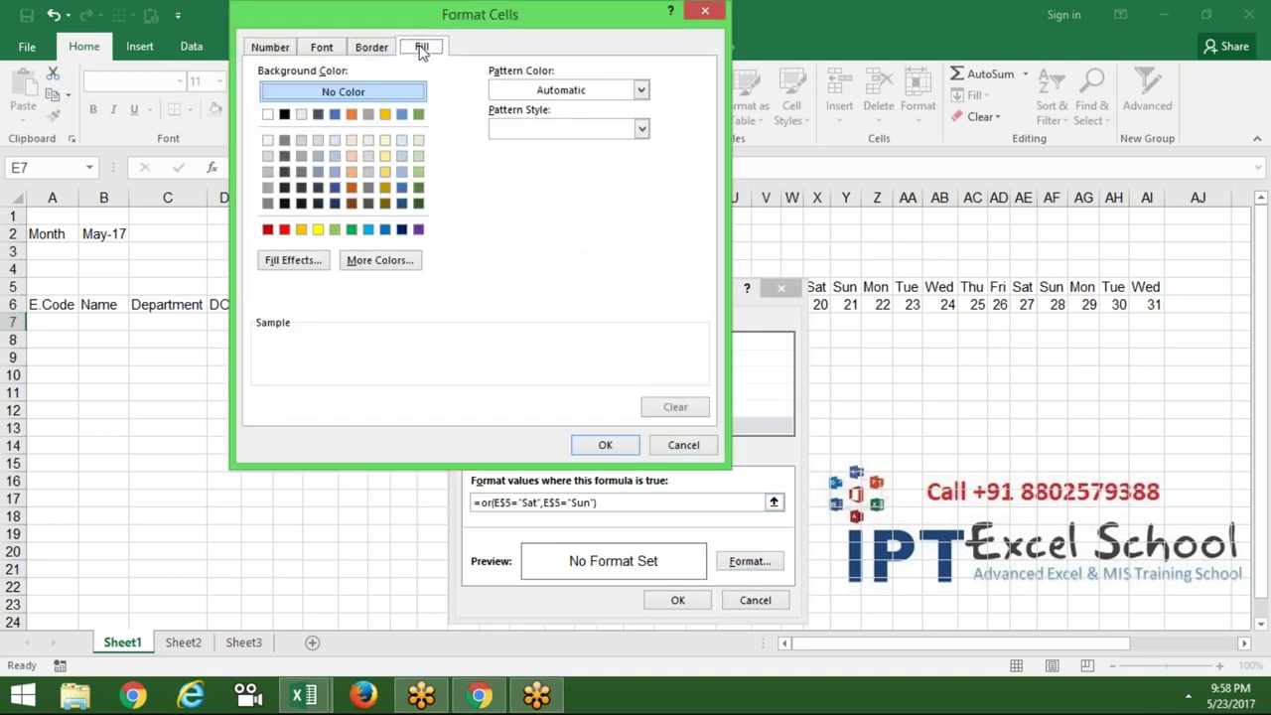
{"action": "left_click", "coordinate": [318, 229]}
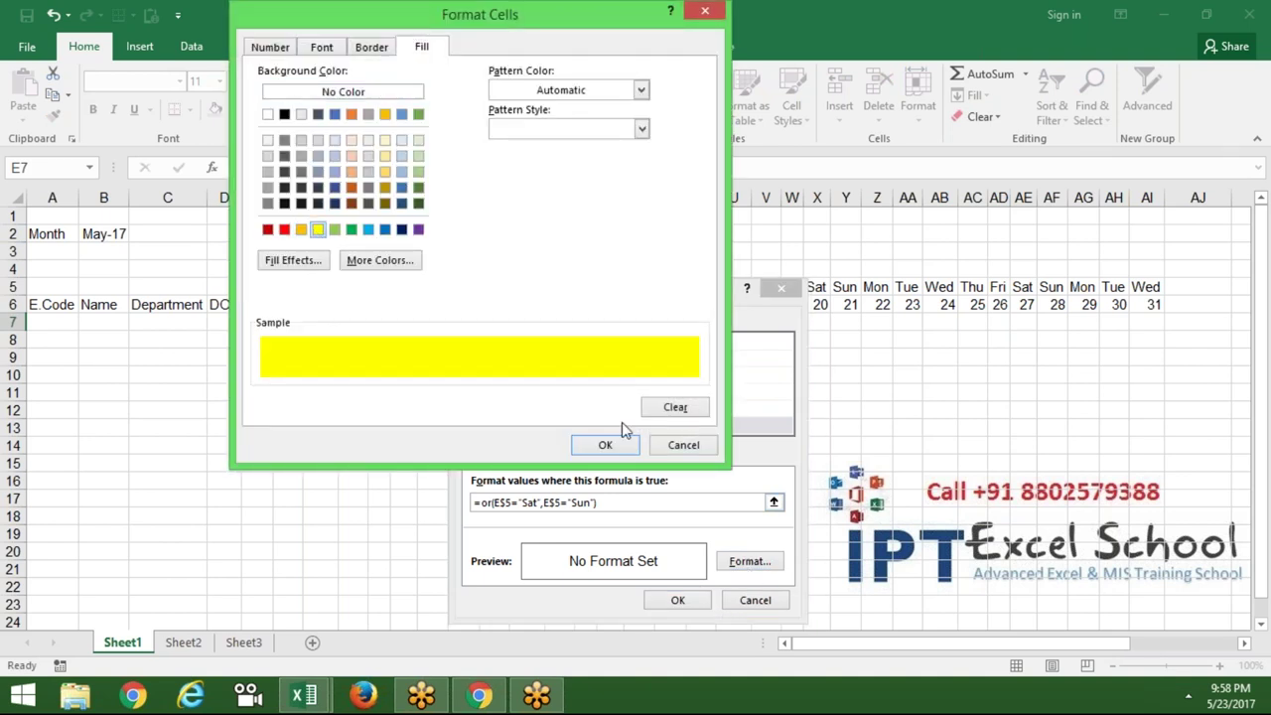
{"action": "left_click", "coordinate": [608, 445]}
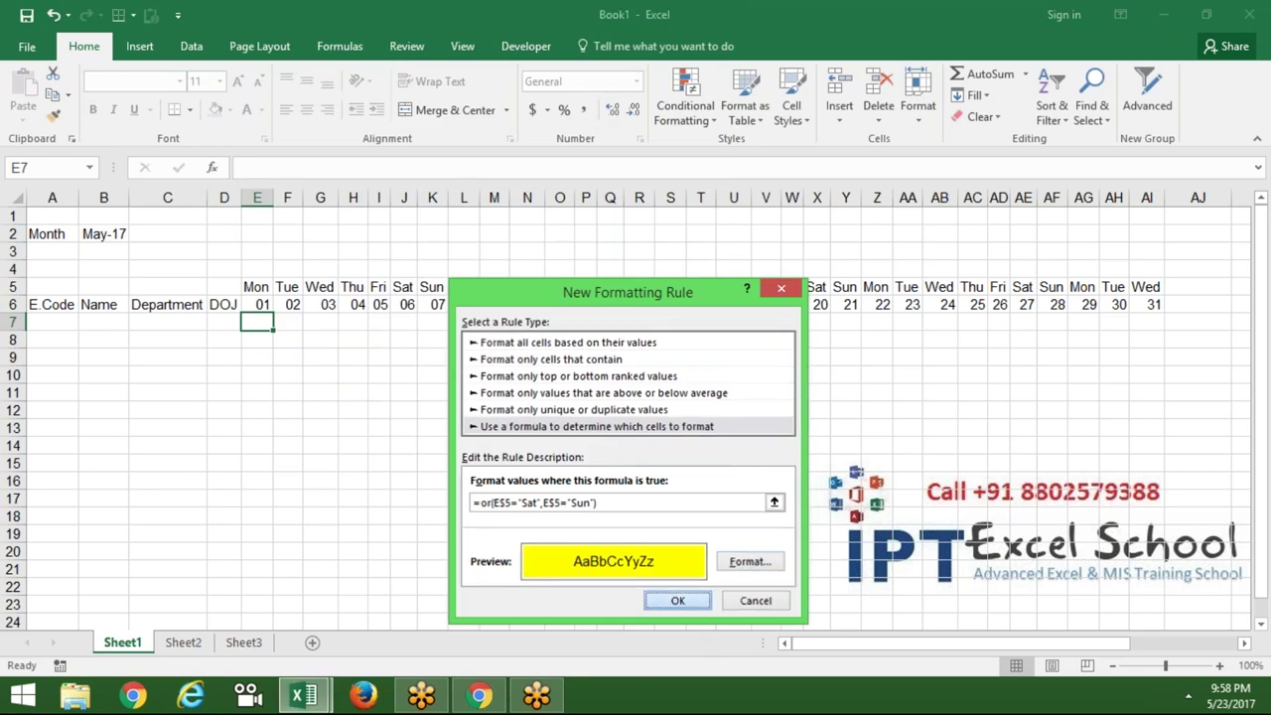
{"action": "left_click", "coordinate": [677, 600]}
Step: Format-paint E7's weekend rule across the grid E7:AI22
{"action": "left_click", "coordinate": [54, 115]}
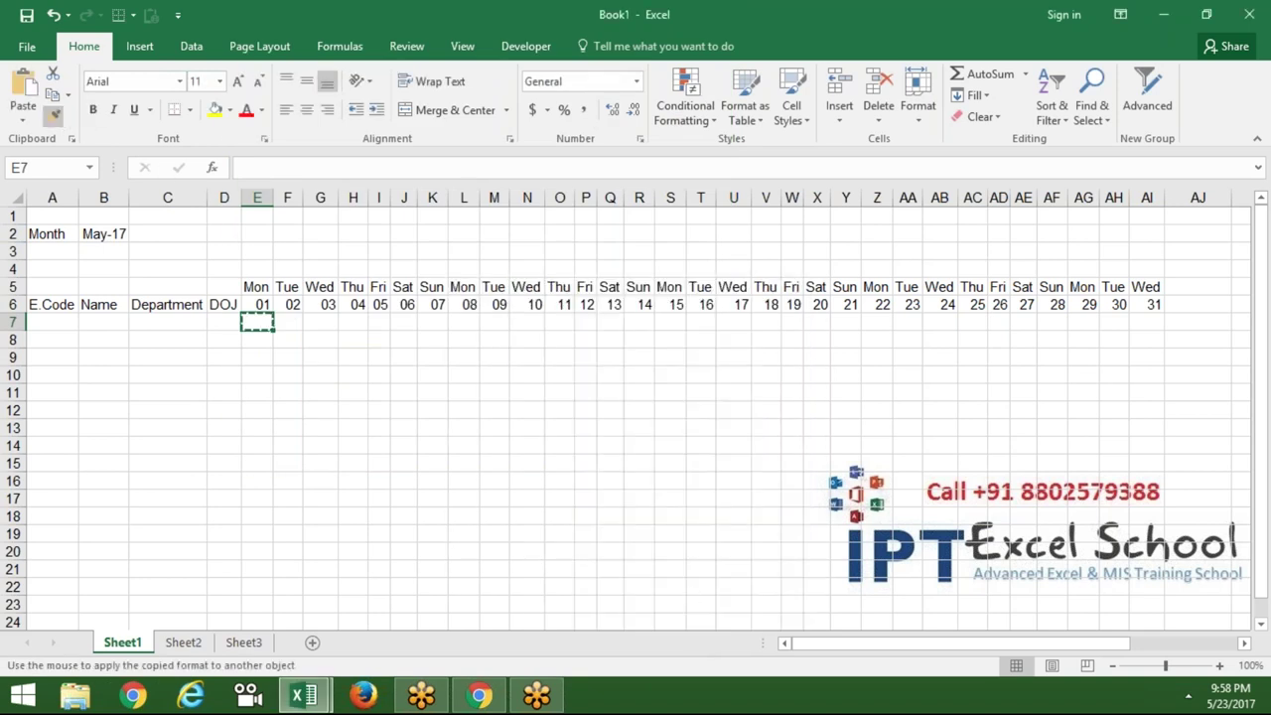
{"action": "mouse_move", "coordinate": [256, 321]}
{"action": "left_mouse_down"}
{"action": "mouse_move", "coordinate": [978, 536]}
{"action": "mouse_move", "coordinate": [1266, 546]}
{"action": "left_mouse_up"}
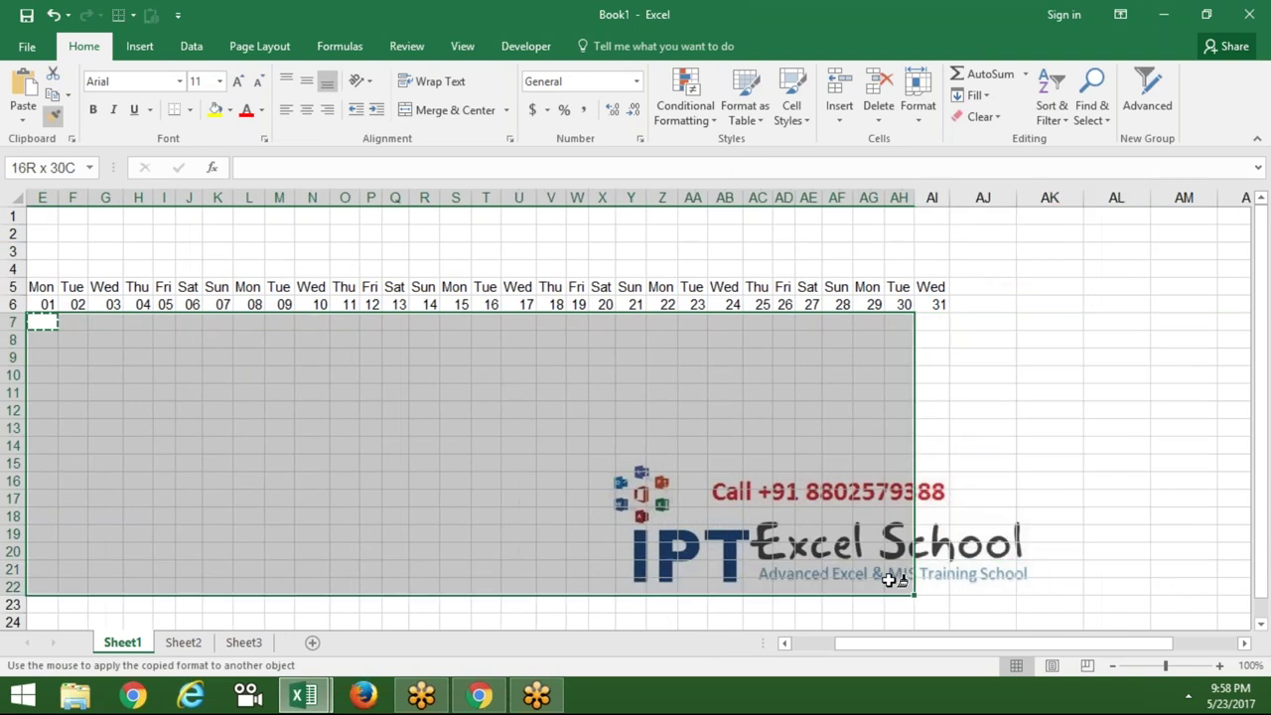
{"action": "left_click_drag", "start_coordinate": [1266, 546], "coordinate": [935, 586]}
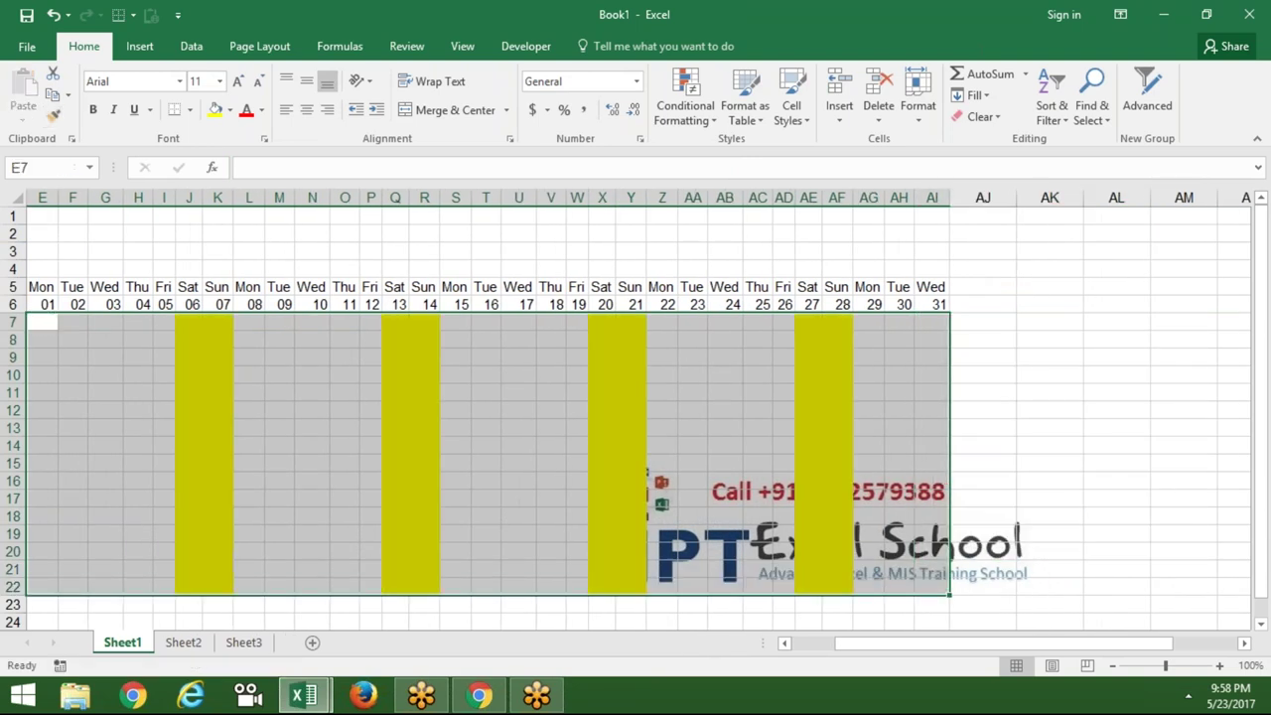
{"action": "left_click", "coordinate": [358, 464]}
{"action": "key", "text": "Left"}
{"action": "key", "text": "Left"}
{"action": "key", "text": "Left"}
{"action": "key", "text": "Left"}
{"action": "key", "text": "Left"}
{"action": "key", "text": "Left"}
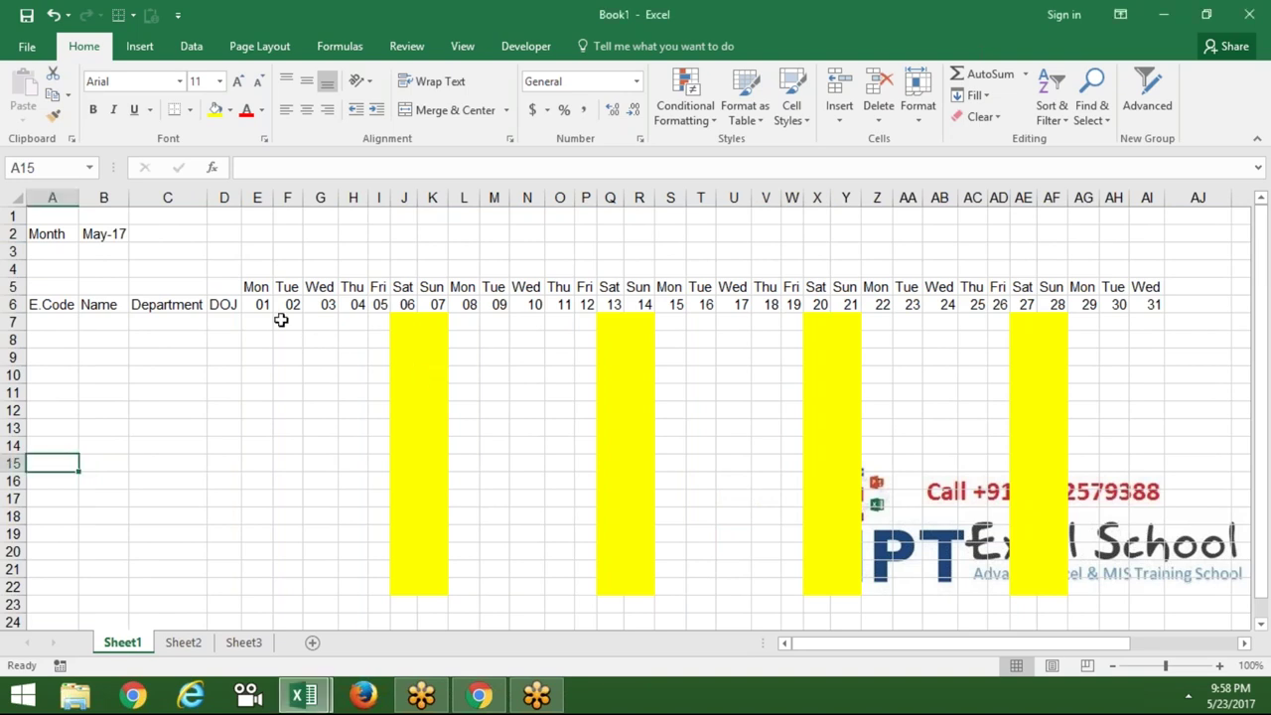
Step: Change the start date in E6 to 6/1 so the grid begins on 1 June
{"action": "left_click", "coordinate": [261, 307]}
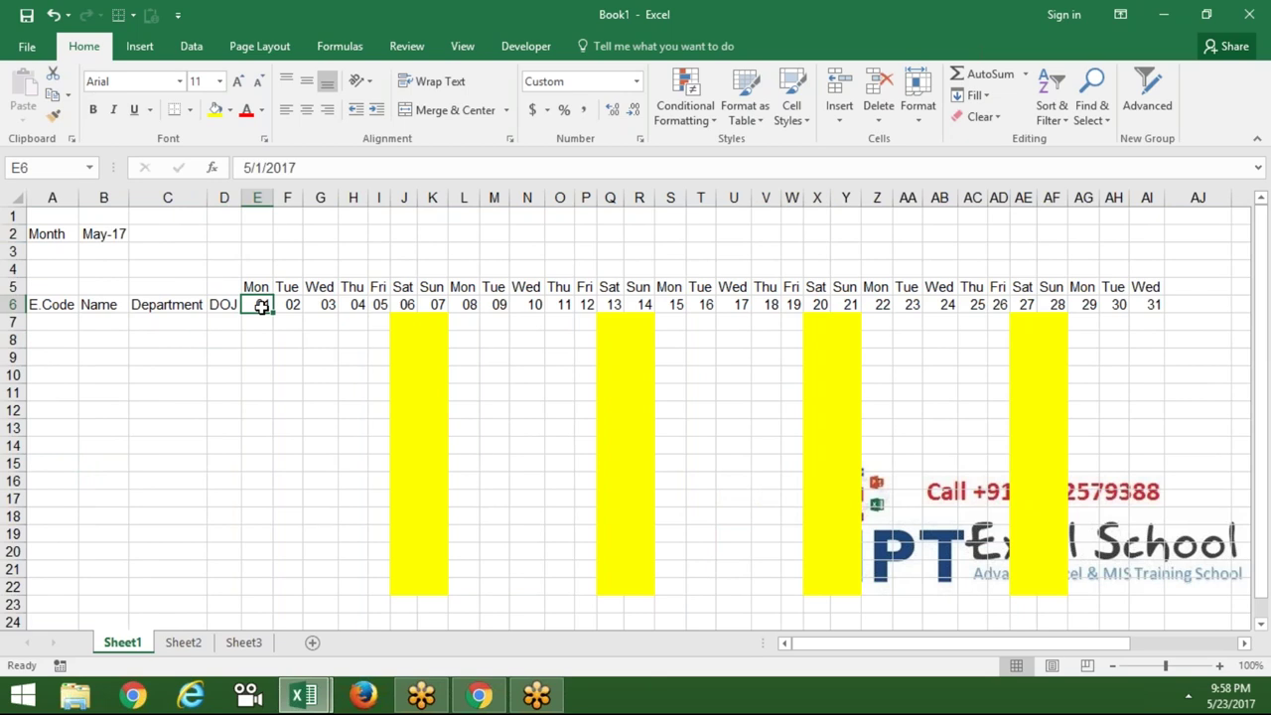
{"action": "type", "text": "6/1"}
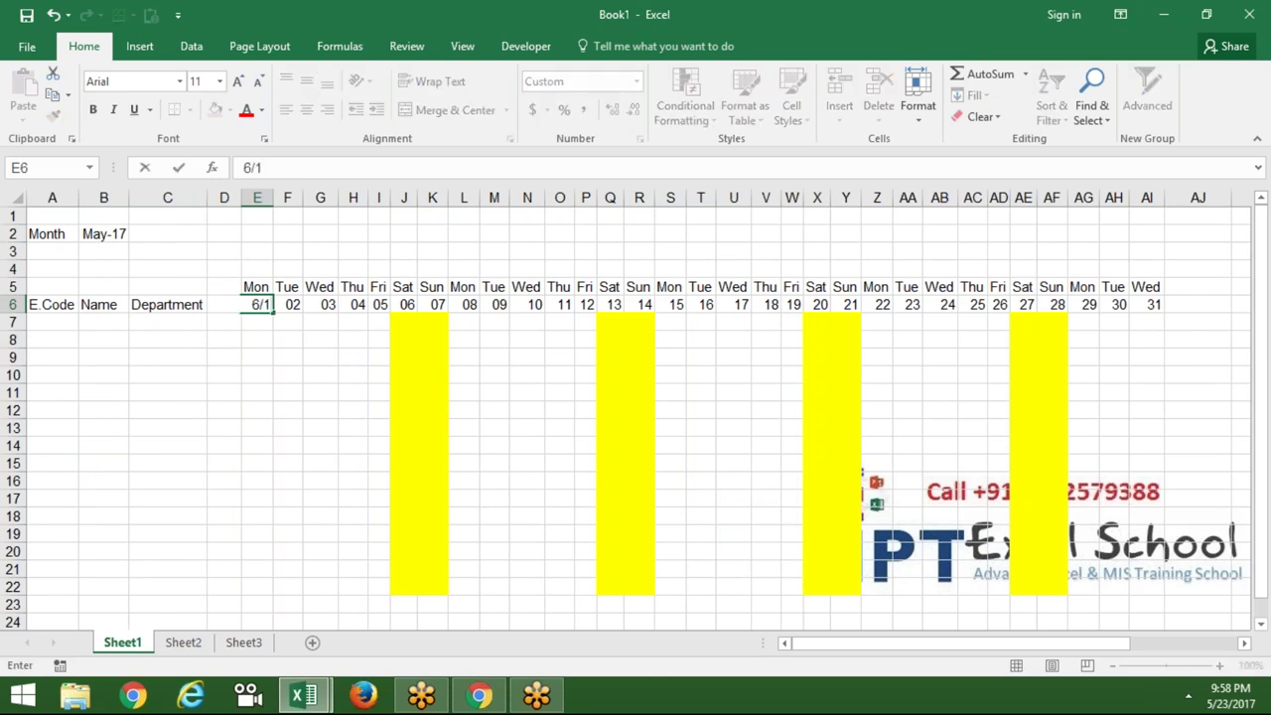
{"action": "key", "text": "Return"}
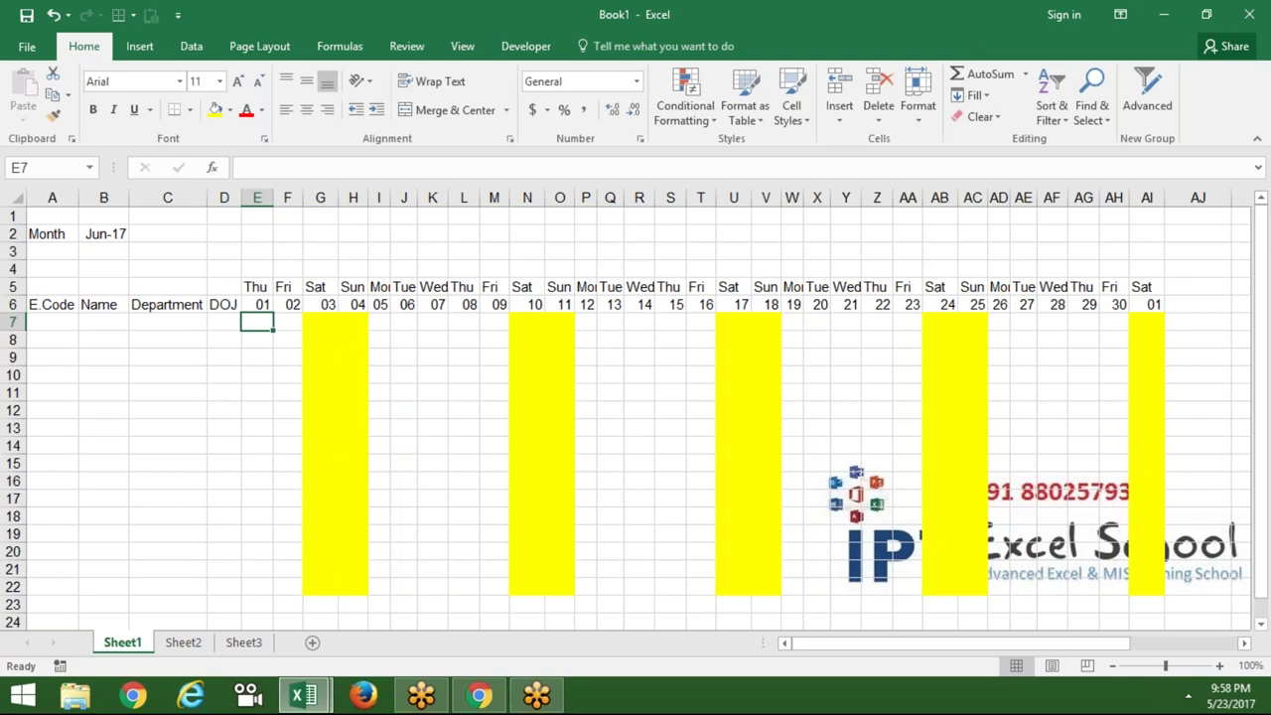
Step: Clear the formula from the Month cell B2
{"action": "left_click", "coordinate": [95, 233]}
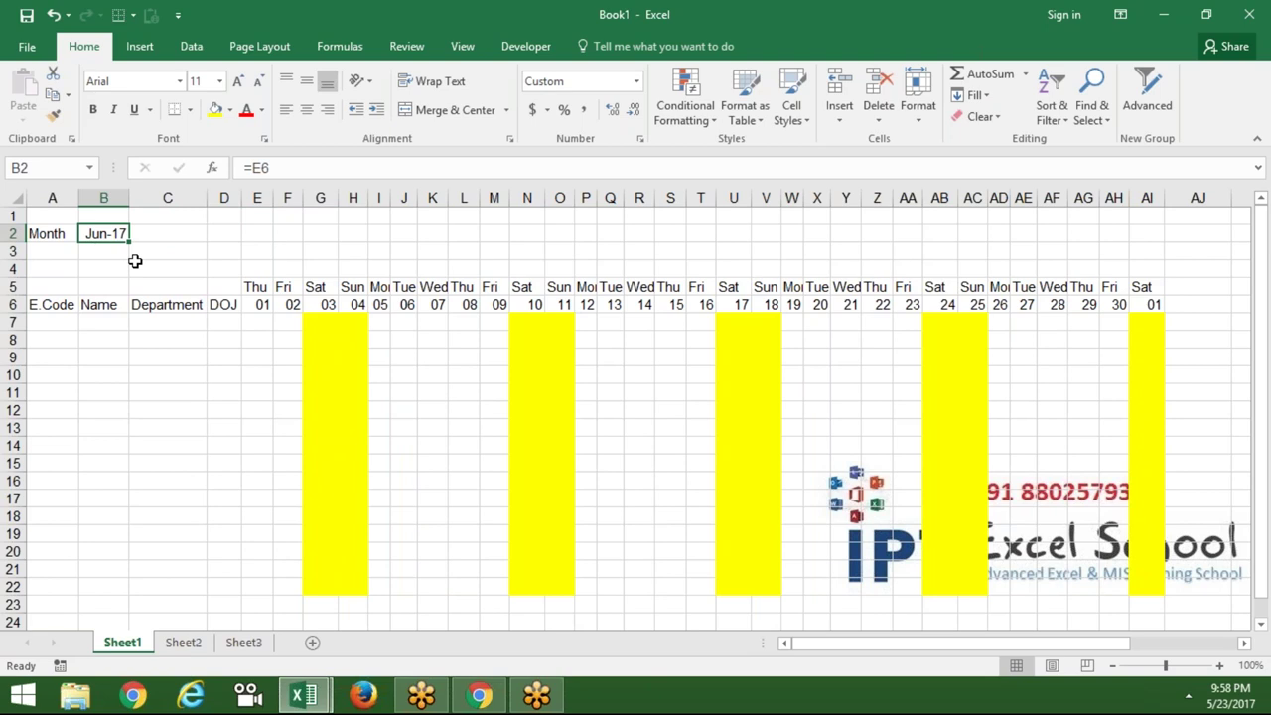
{"action": "key", "text": "Delete"}
{"action": "left_click", "coordinate": [197, 50]}
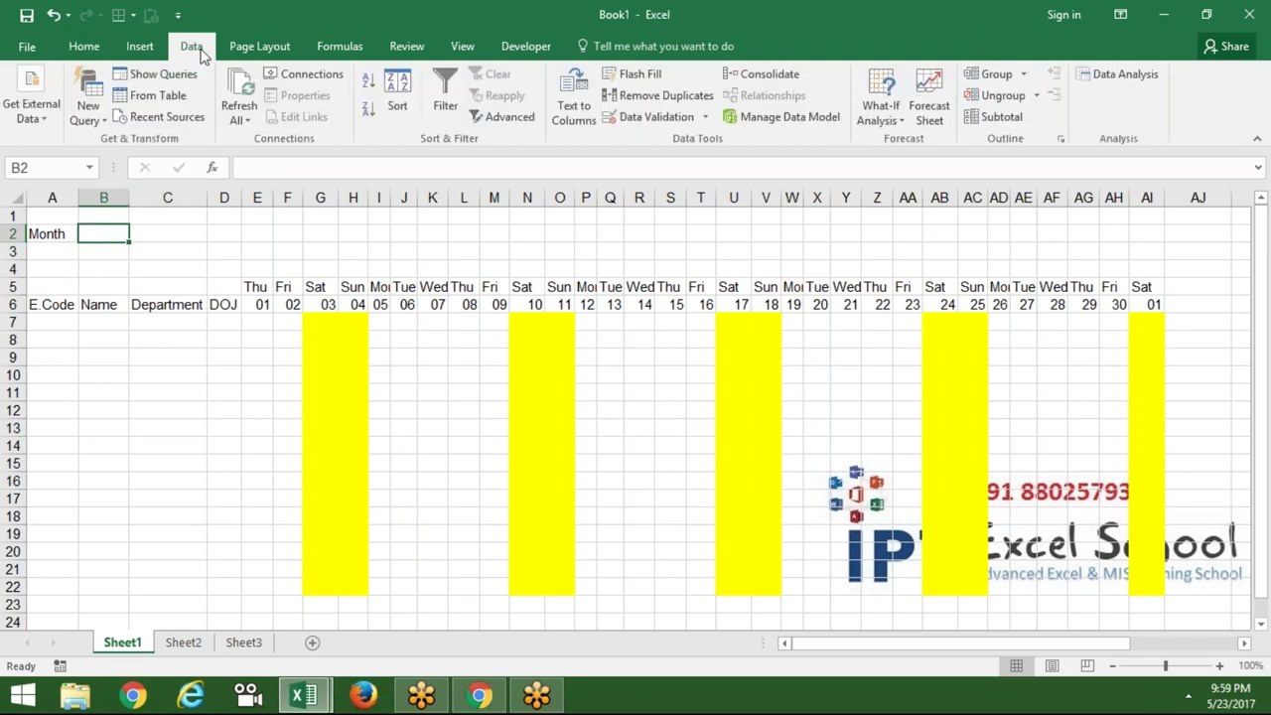
Step: Add a data-validation list to B2 with the months JAN through DEC as its source
{"action": "left_click", "coordinate": [631, 119]}
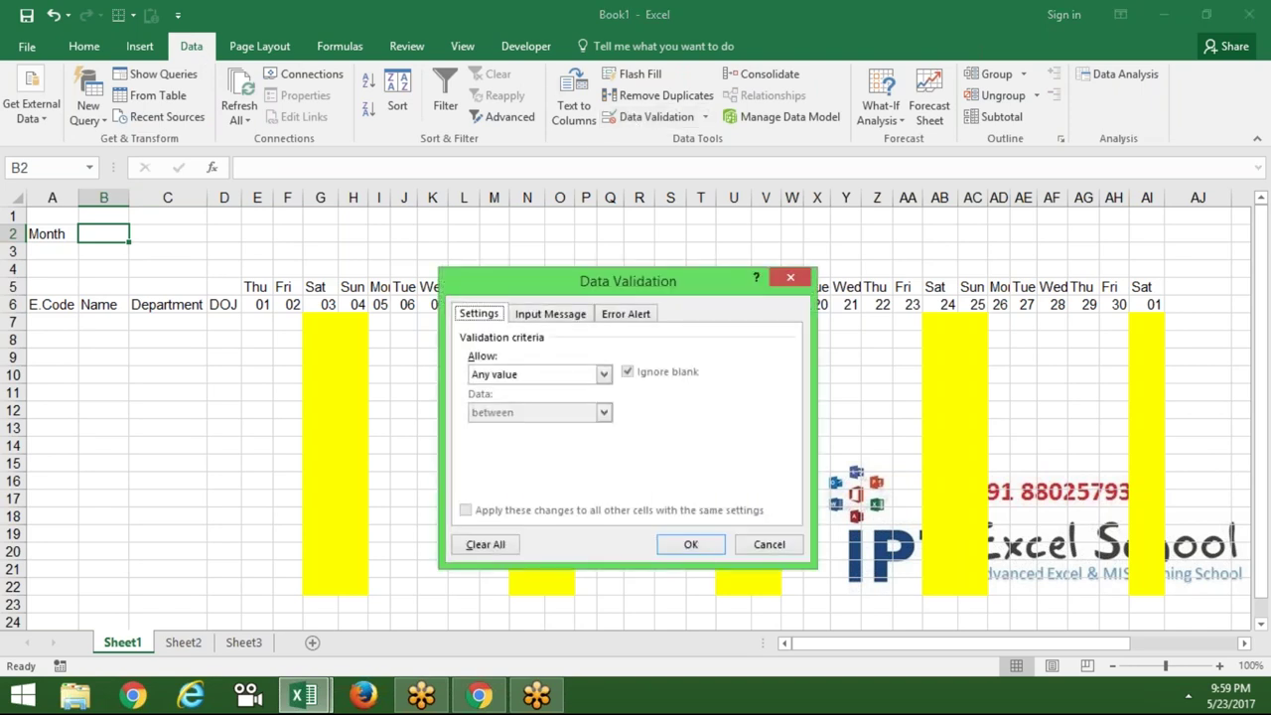
{"action": "left_click", "coordinate": [519, 376]}
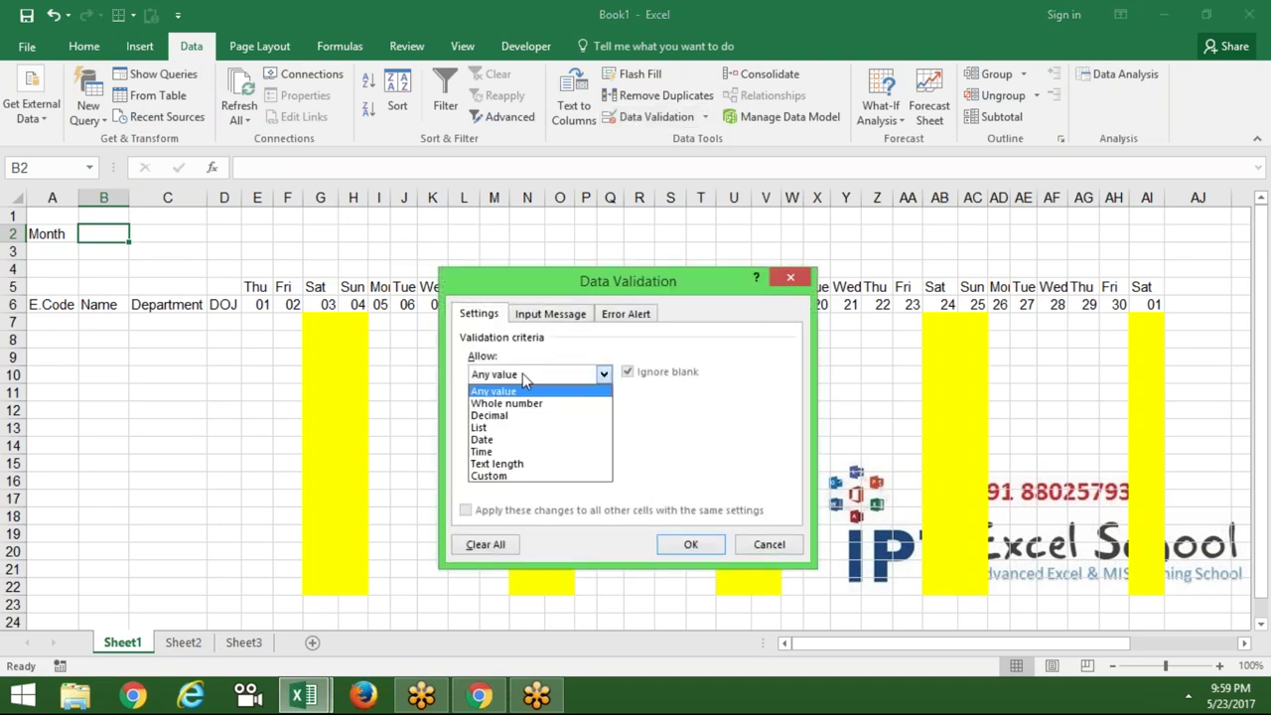
{"action": "left_click", "coordinate": [515, 428]}
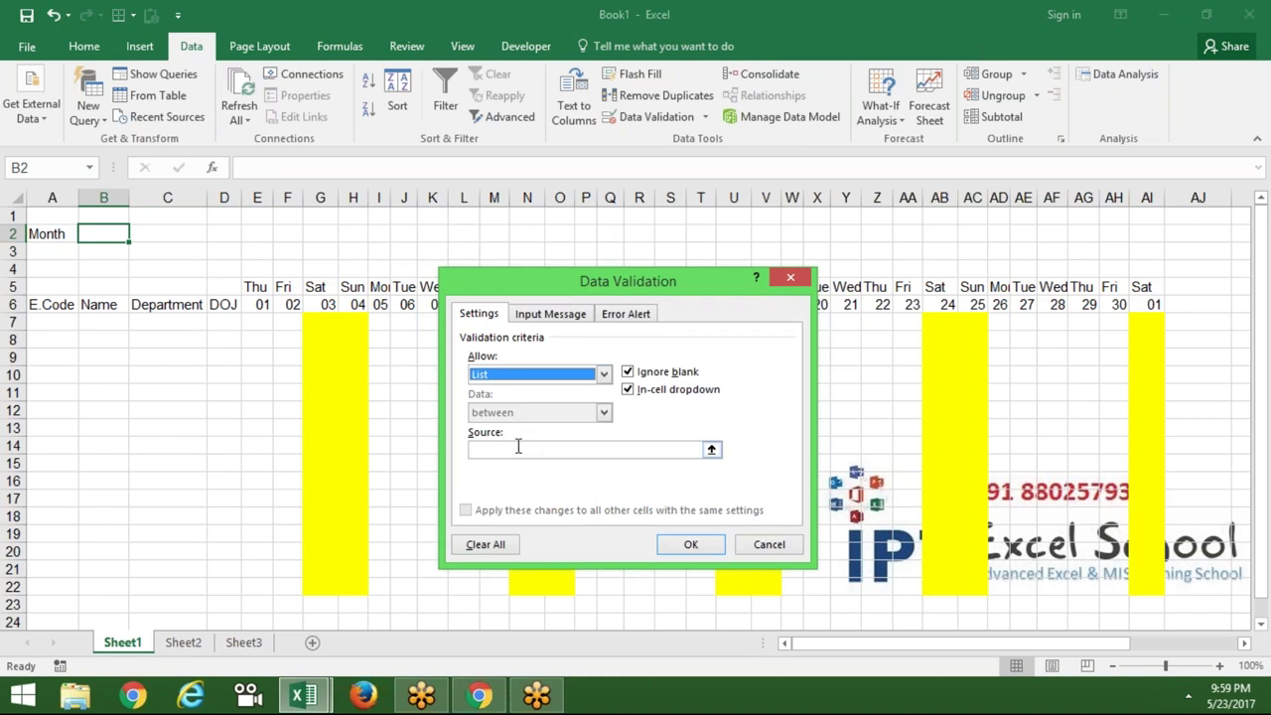
{"action": "left_click", "coordinate": [517, 447]}
{"action": "type", "text": "JAN,"}
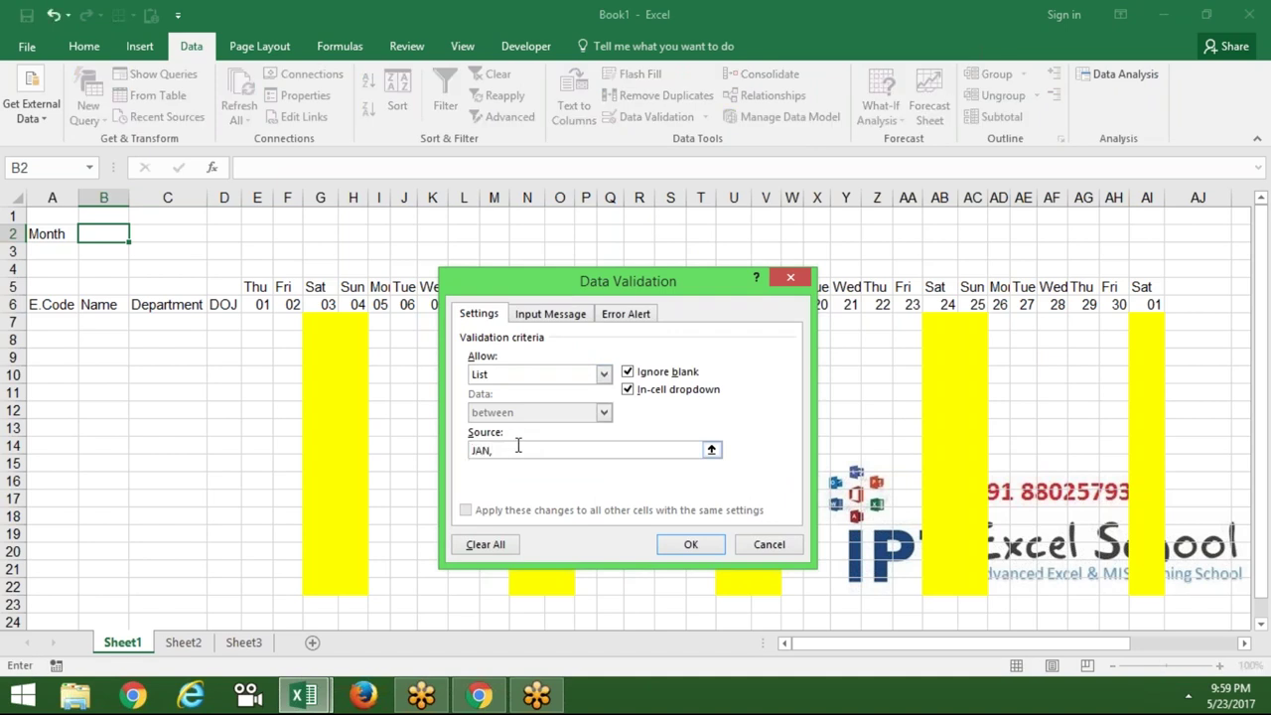
{"action": "type", "text": "FEB"}
{"action": "type", "text": "MAR"}
{"action": "type", "text": ","}
{"action": "type", "text": "APR"}
{"action": "type", "text": ","}
{"action": "type", "text": "MA"}
{"action": "type", "text": "Y,"}
{"action": "type", "text": "JUN,"}
{"action": "type", "text": "JUL,"}
{"action": "type", "text": "AUG"}
{"action": "type", "text": ",SEP,"}
{"action": "type", "text": "OCT,"}
{"action": "type", "text": "NOV"}
{"action": "type", "text": ",DEC"}
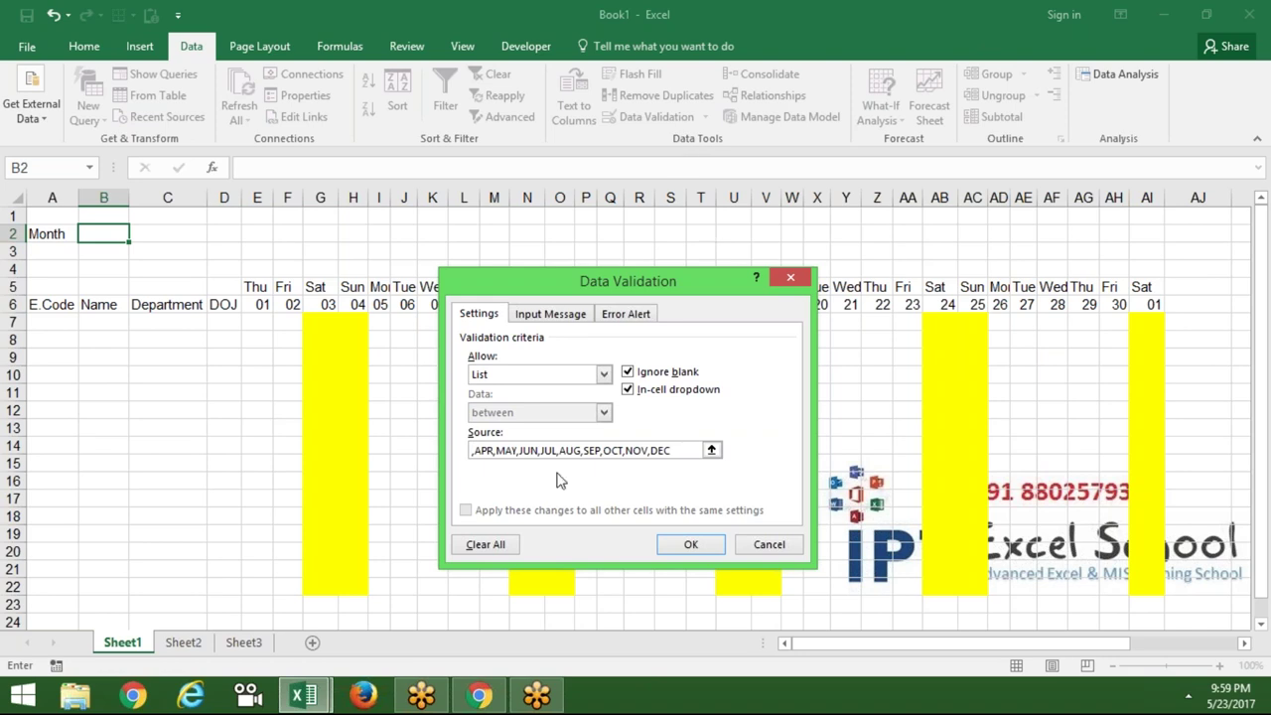
{"action": "left_click", "coordinate": [707, 544]}
{"action": "left_click", "coordinate": [1065, 520]}
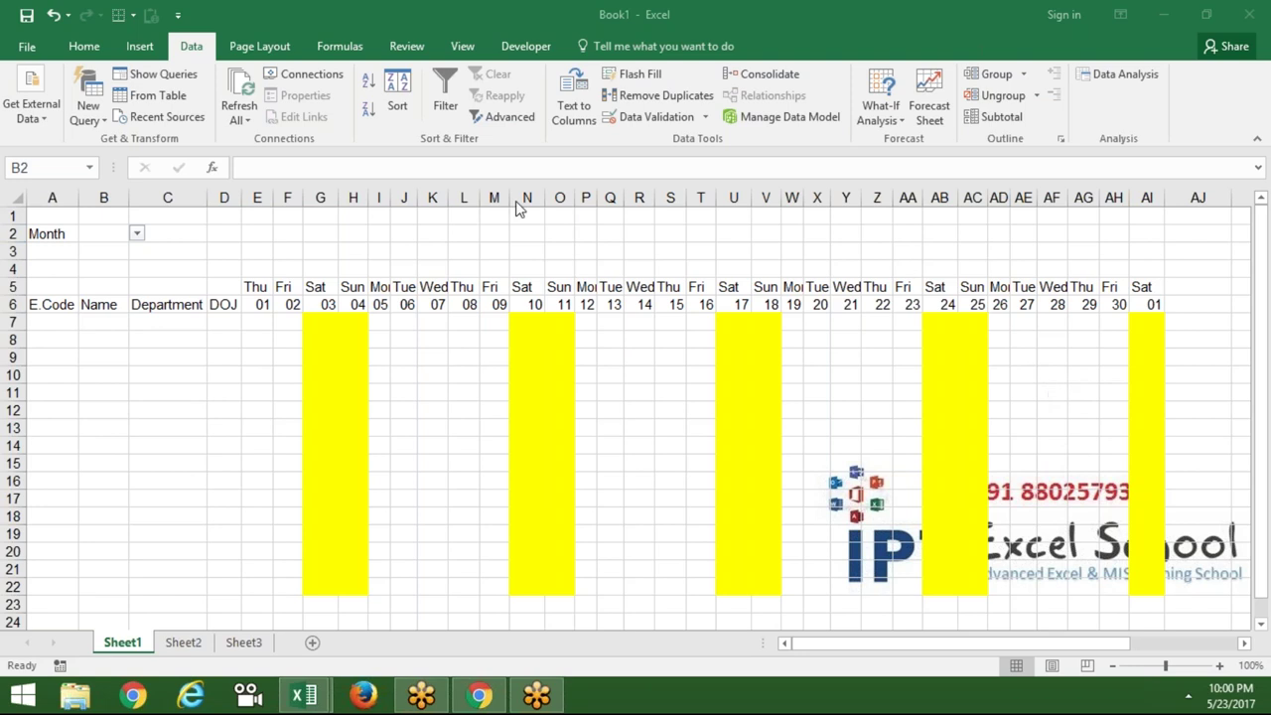
Step: Pick JAN from the Month drop-down in B2
{"action": "left_click", "coordinate": [138, 238]}
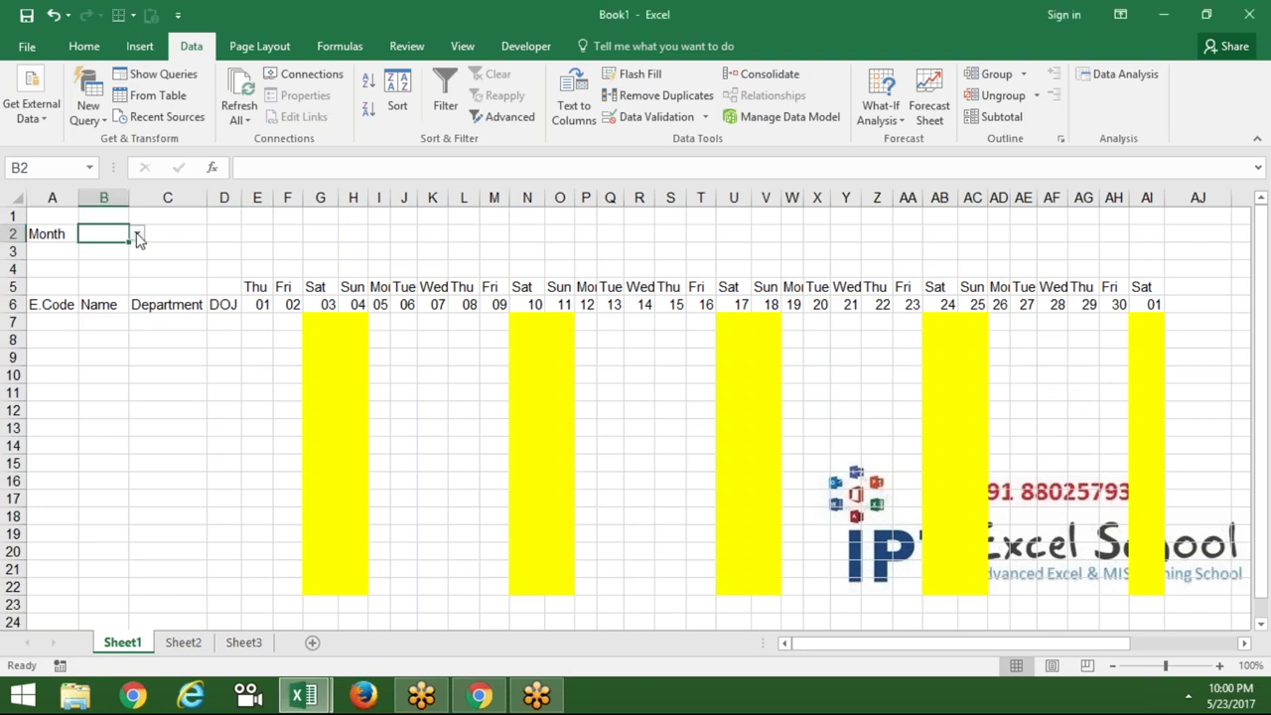
{"action": "left_click", "coordinate": [138, 237]}
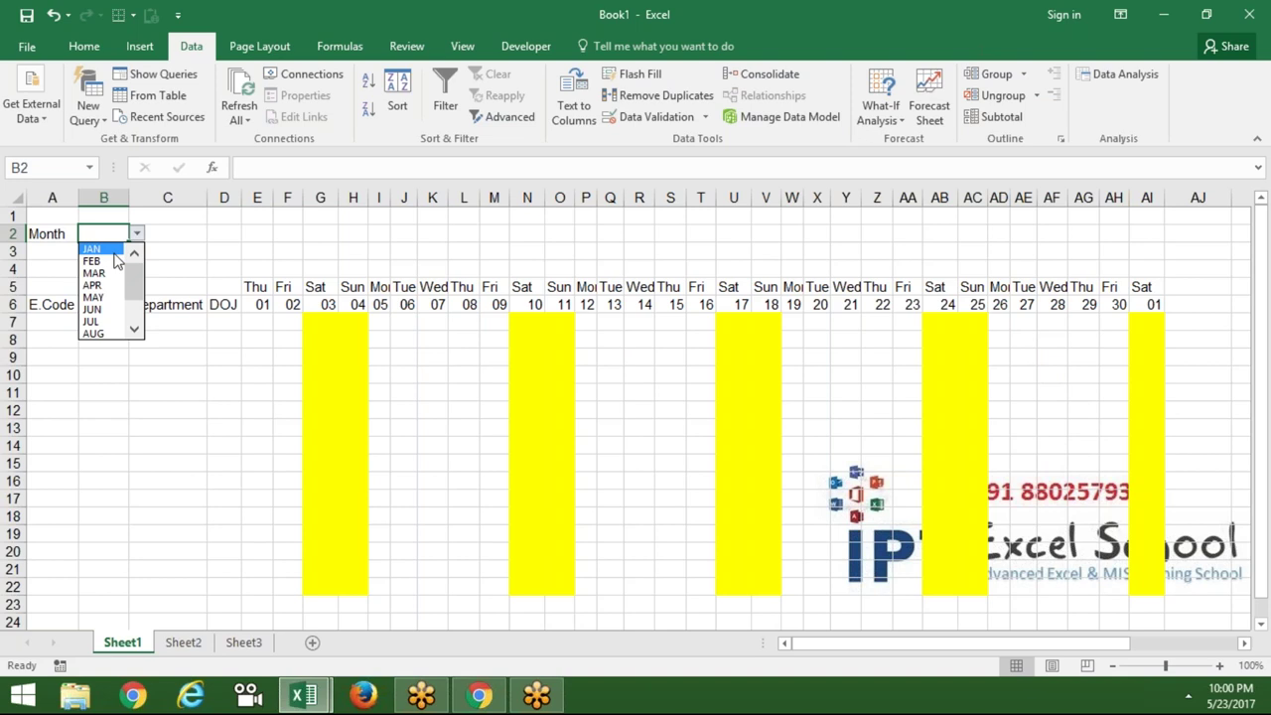
{"action": "left_click", "coordinate": [112, 249]}
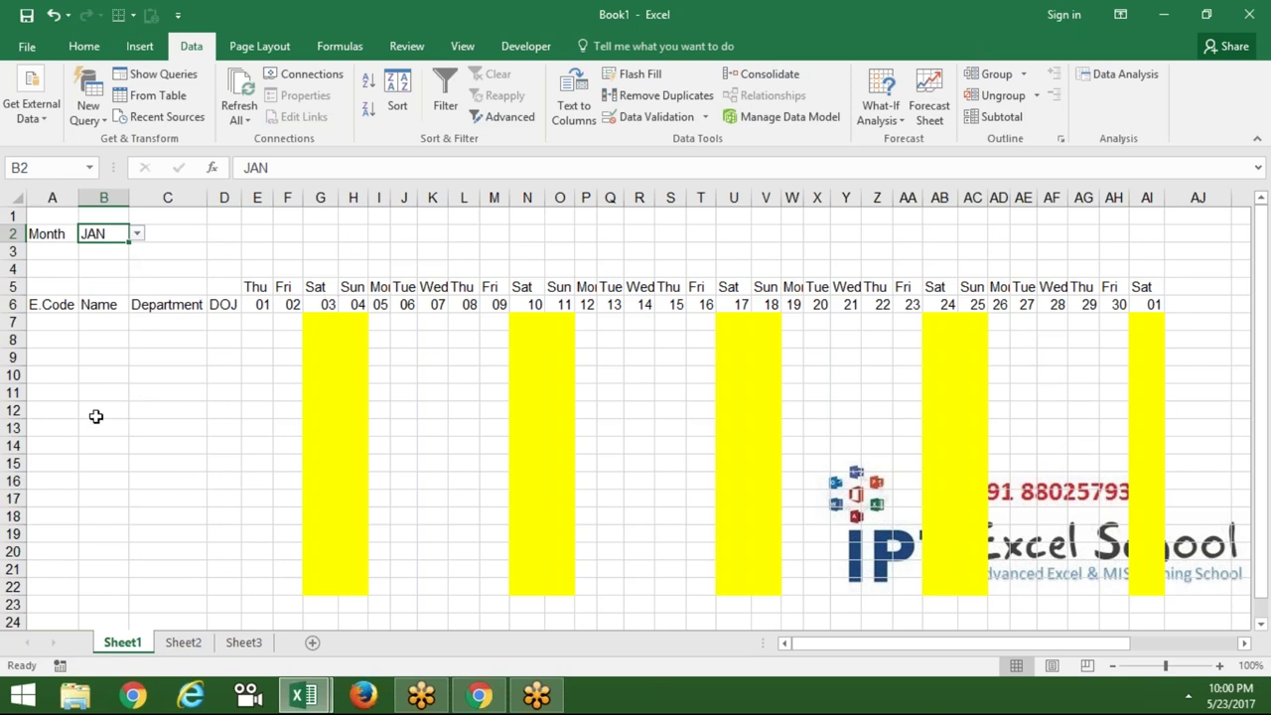
Step: Move to the empty cell C26 below the table for a scratch example
{"action": "left_click", "coordinate": [95, 416]}
{"action": "key", "text": "Up"}
{"action": "key", "text": "Down"}
{"action": "key", "text": "Down"}
{"action": "key", "text": "Down"}
{"action": "key", "text": "Down"}
{"action": "key", "text": "Down"}
{"action": "key", "text": "Down"}
{"action": "key", "text": "Down"}
{"action": "key", "text": "Down"}
{"action": "key", "text": "Up"}
{"action": "key", "text": "Up"}
{"action": "key", "text": "Up"}
{"action": "key", "text": "Up"}
{"action": "key", "text": "Up"}
{"action": "key", "text": "Up"}
{"action": "key", "text": "Up"}
{"action": "key", "text": "Right"}
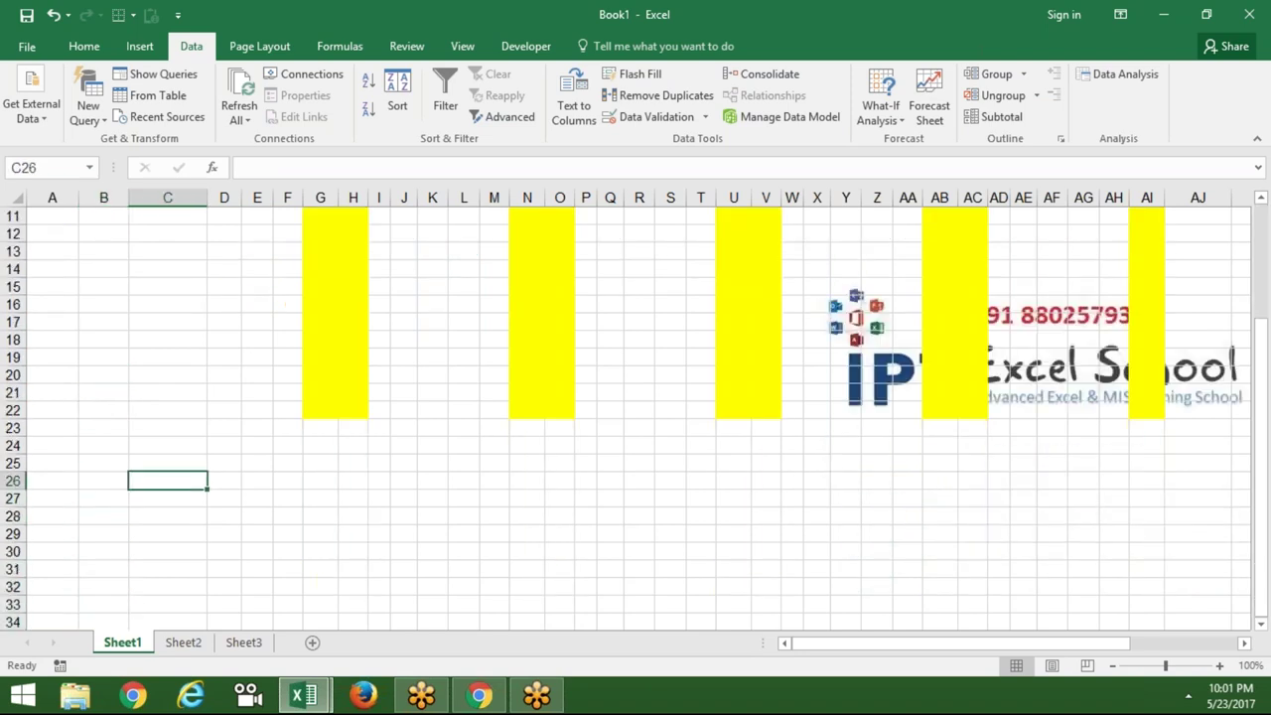
{"action": "type", "text": "Sujeet"}
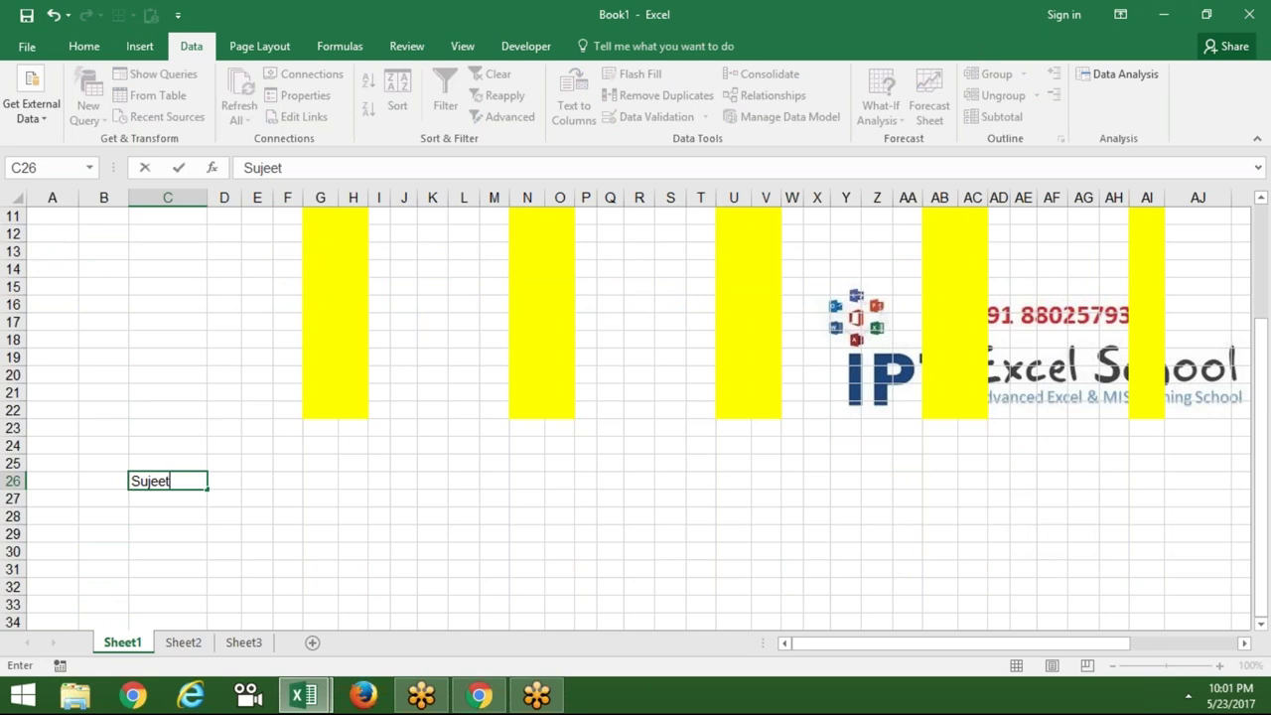
{"action": "key", "text": "Tab"}
{"action": "key", "text": "Return"}
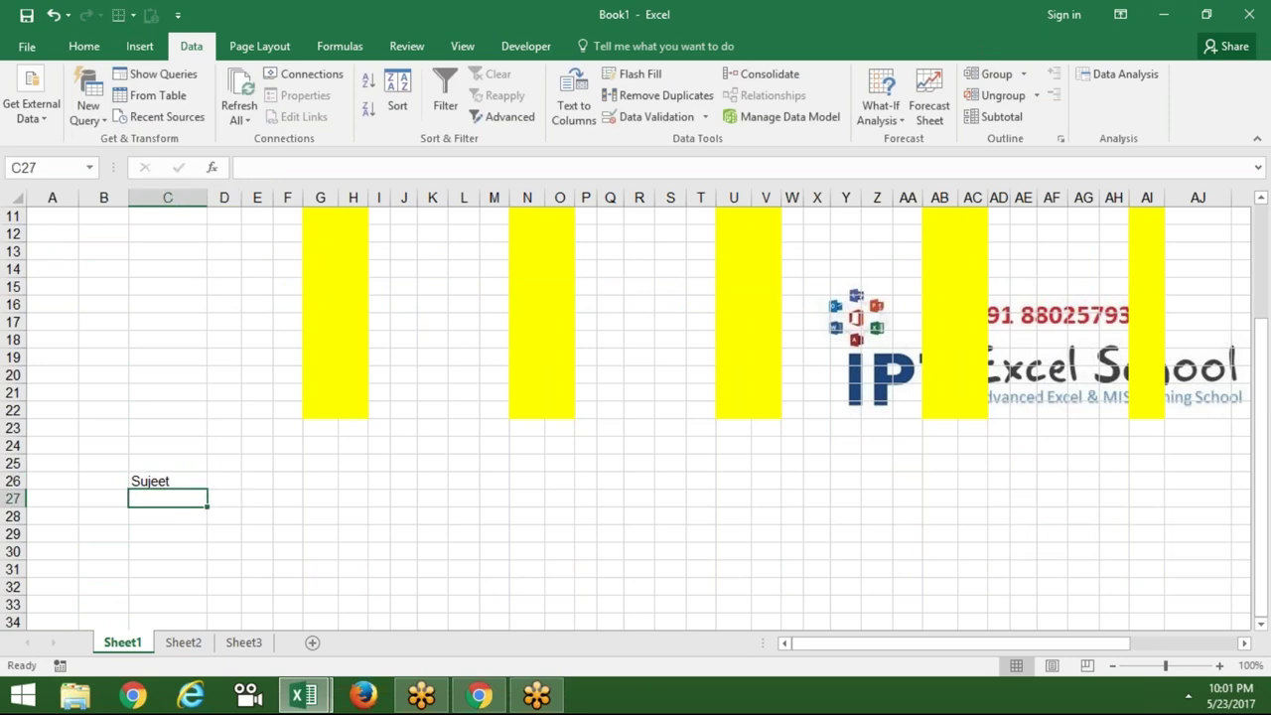
{"action": "type", "text": "Kumar"}
{"action": "left_click", "coordinate": [145, 519]}
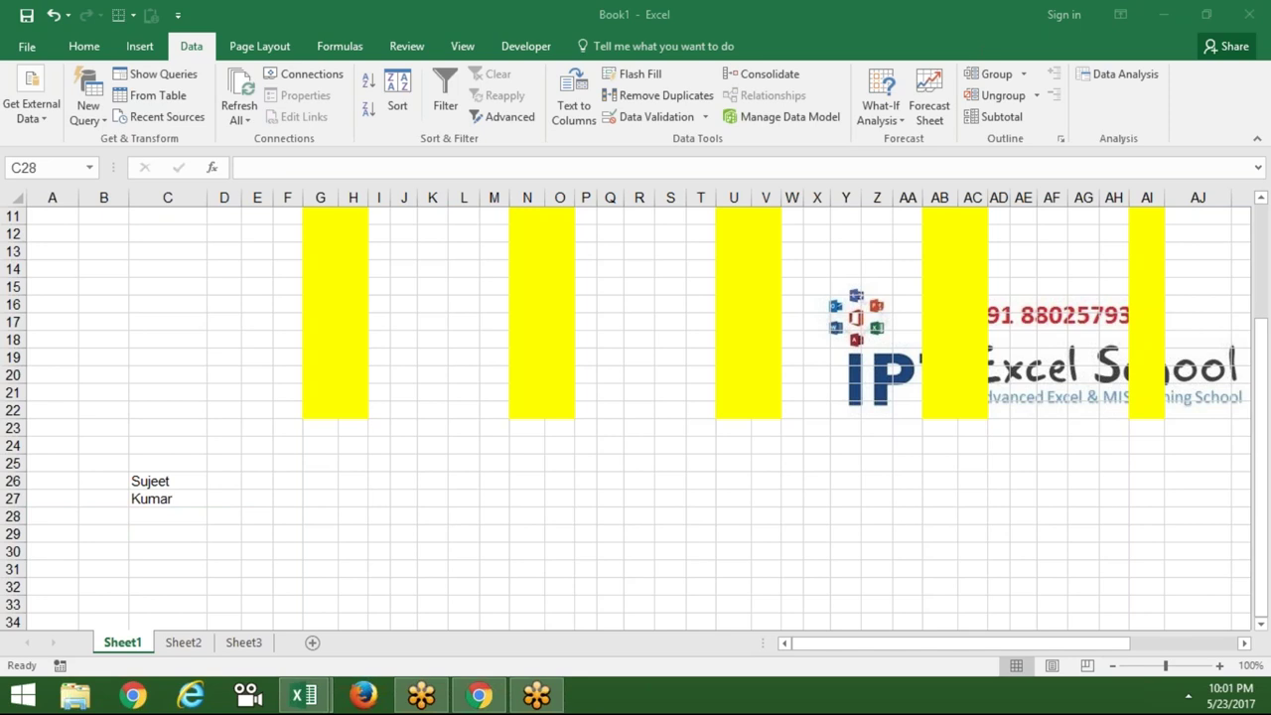
{"action": "left_click", "coordinate": [191, 519]}
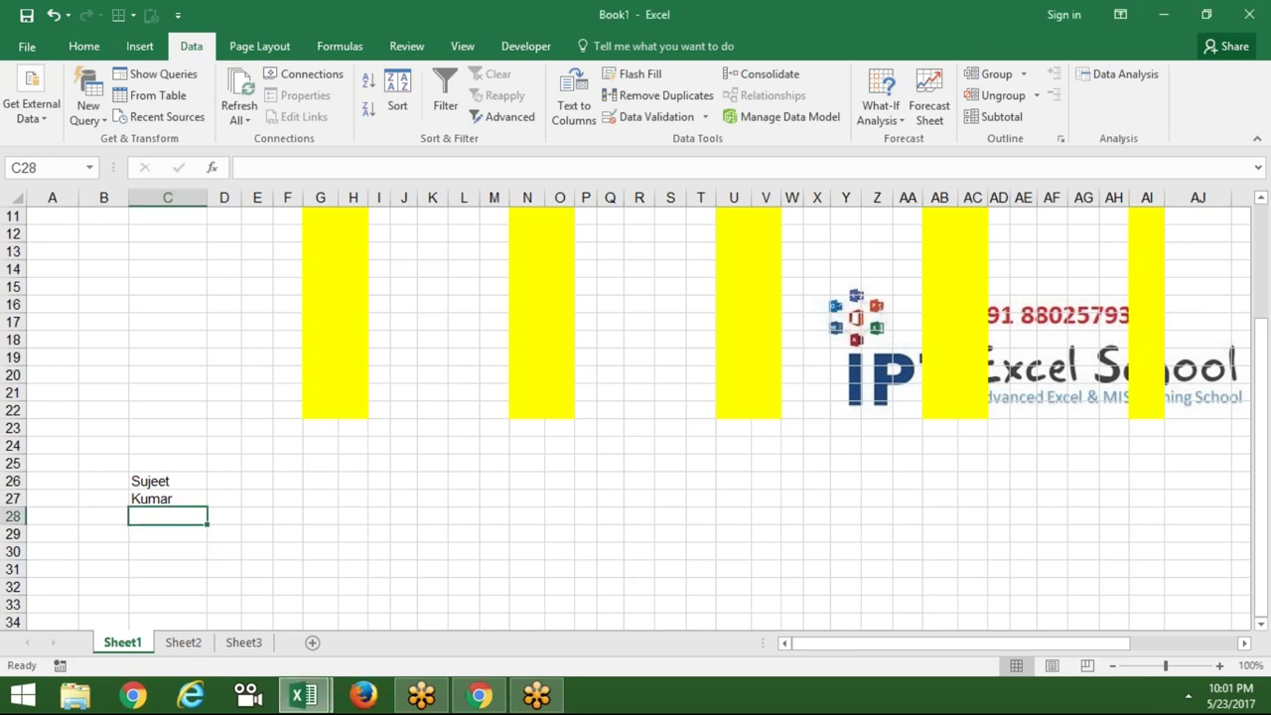
{"action": "type", "text": "="}
{"action": "left_click", "coordinate": [162, 481]}
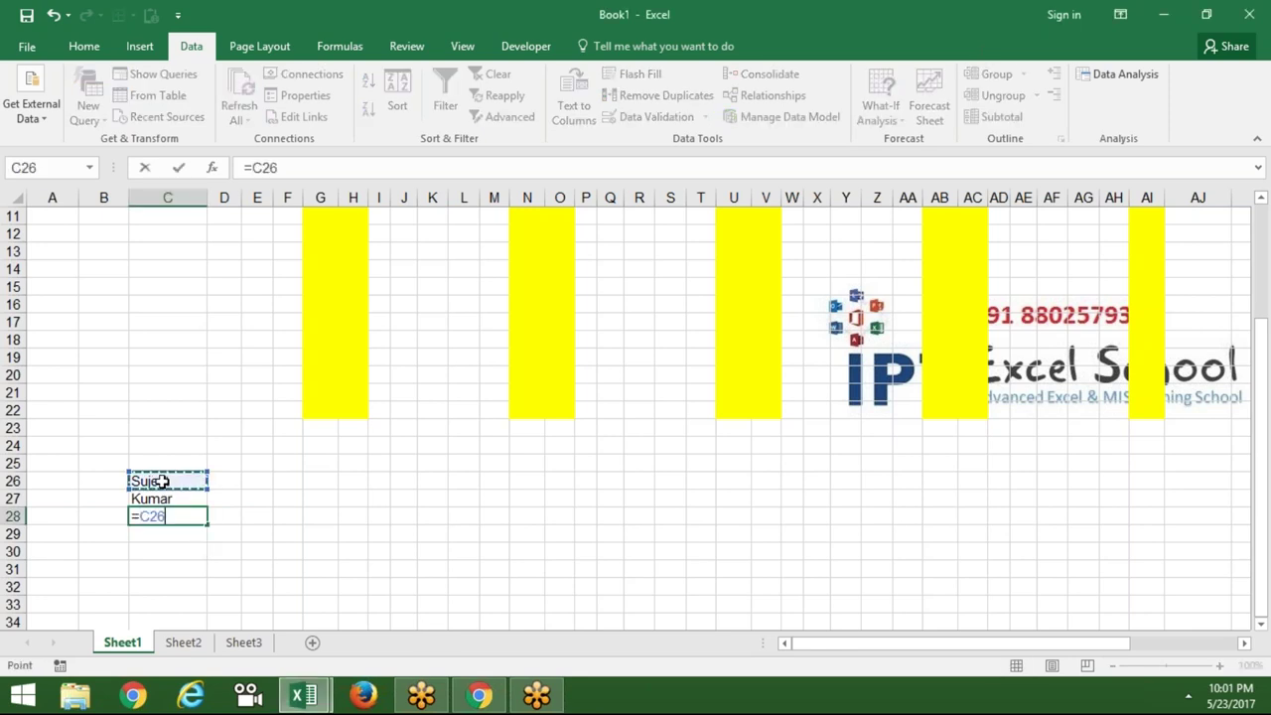
{"action": "type", "text": "&"}
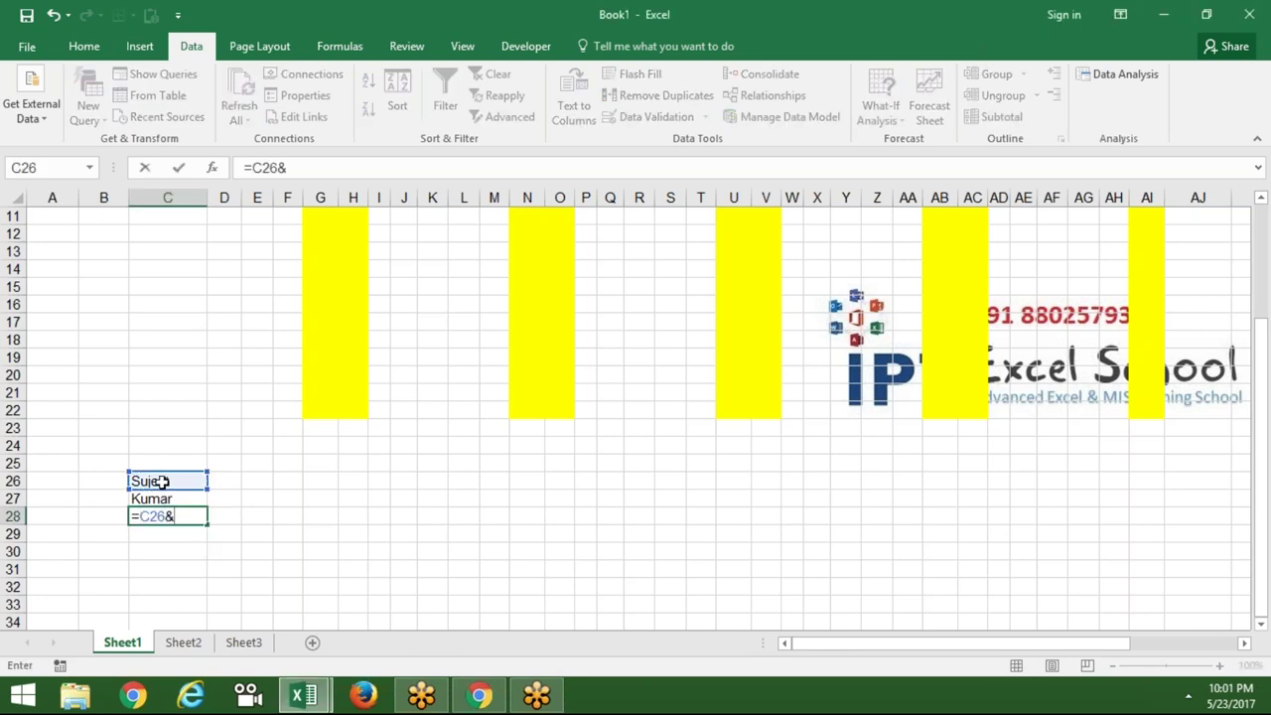
{"action": "key", "text": "Up"}
{"action": "key", "text": "Return"}
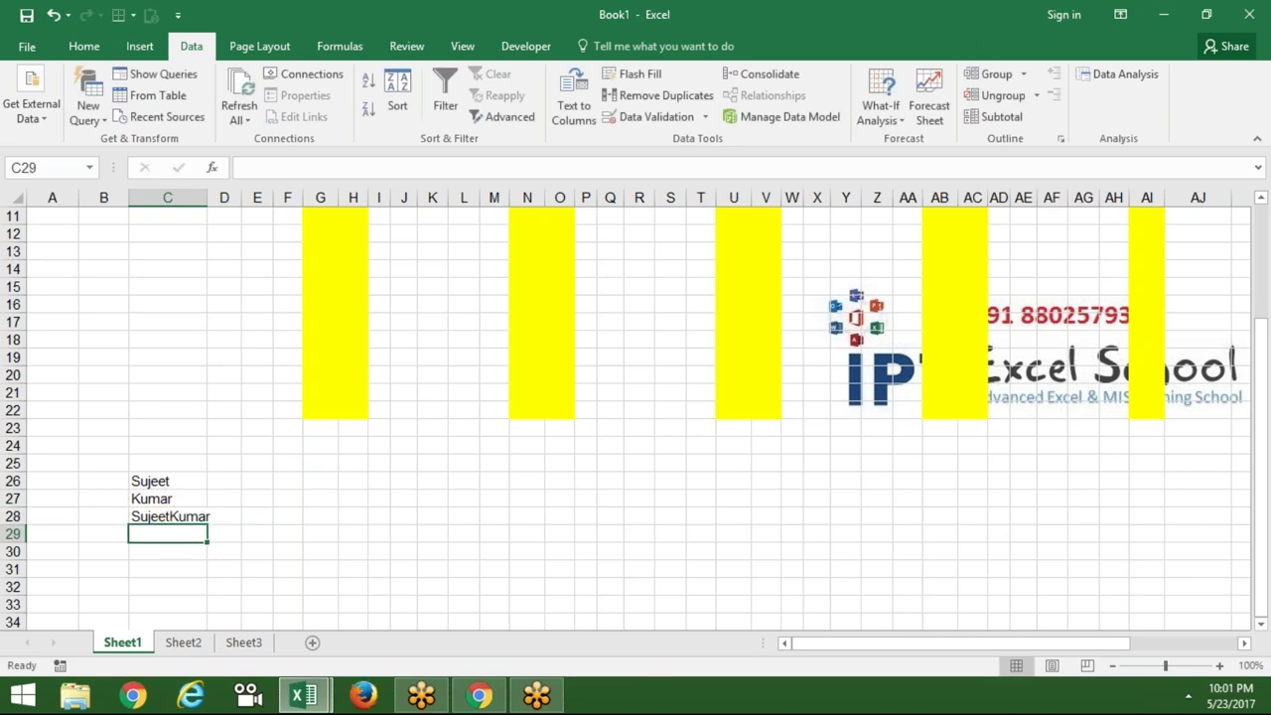
{"action": "left_click_drag", "start_coordinate": [162, 481], "coordinate": [162, 516]}
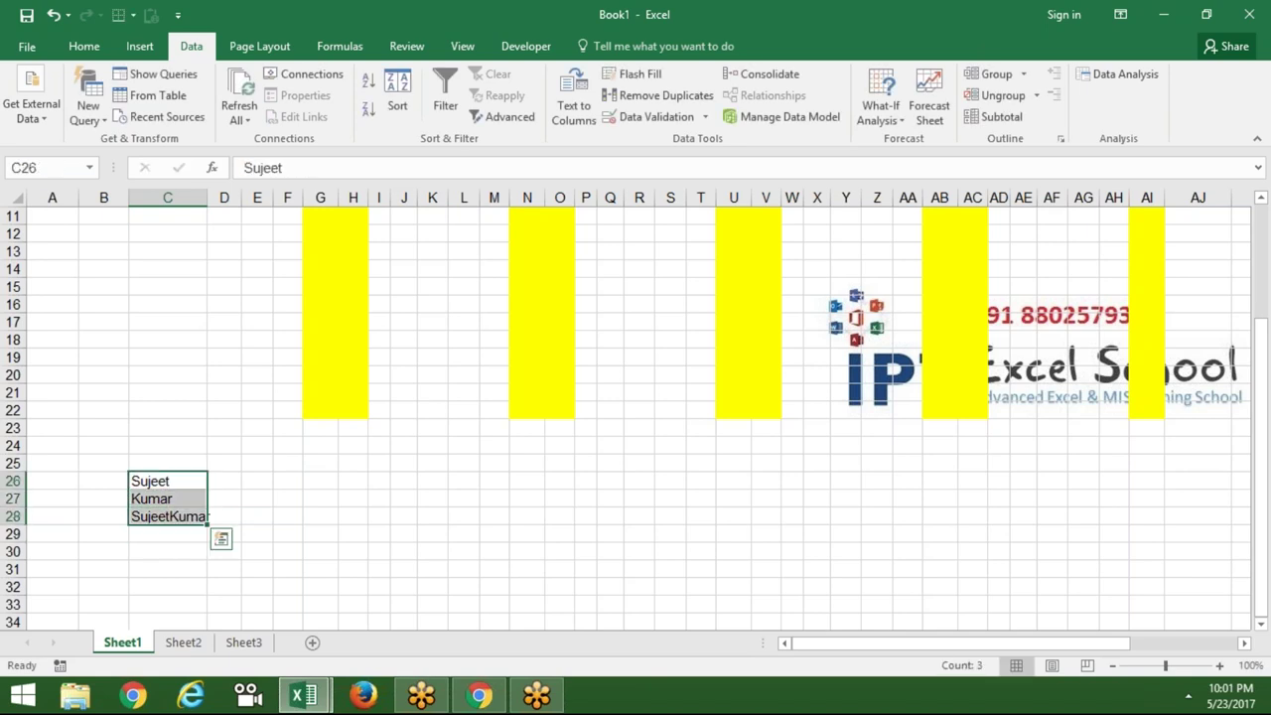
{"action": "key", "text": "Delete"}
{"action": "type", "text": "1"}
{"action": "key", "text": "Escape"}
{"action": "key", "text": "ctrl+Up"}
{"action": "key", "text": "ctrl+Up"}
Step: Enter ="1-"&B2&"-2017" in C3 to build the date 1-JAN-2017
{"action": "key", "text": "Down"}
{"action": "key", "text": "Down"}
{"action": "key", "text": "Right"}
{"action": "key", "text": "Right"}
{"action": "key", "text": "Left"}
{"action": "key", "text": "Left"}
{"action": "type", "text": "="}
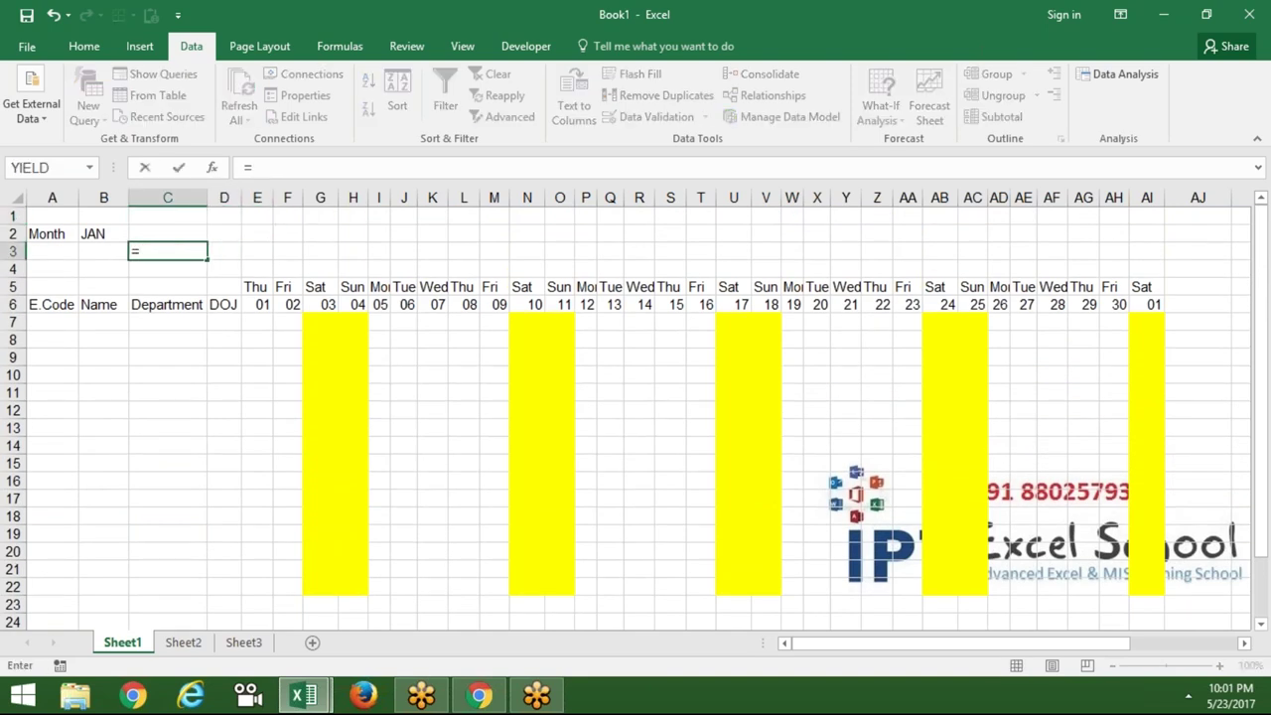
{"action": "type", "text": "\"1-\""}
{"action": "type", "text": "&"}
{"action": "left_click", "coordinate": [104, 233]}
{"action": "type", "text": "&"}
{"action": "type", "text": "\"-"}
{"action": "type", "text": "2017"}
{"action": "type", "text": "\""}
{"action": "key", "text": "Return"}
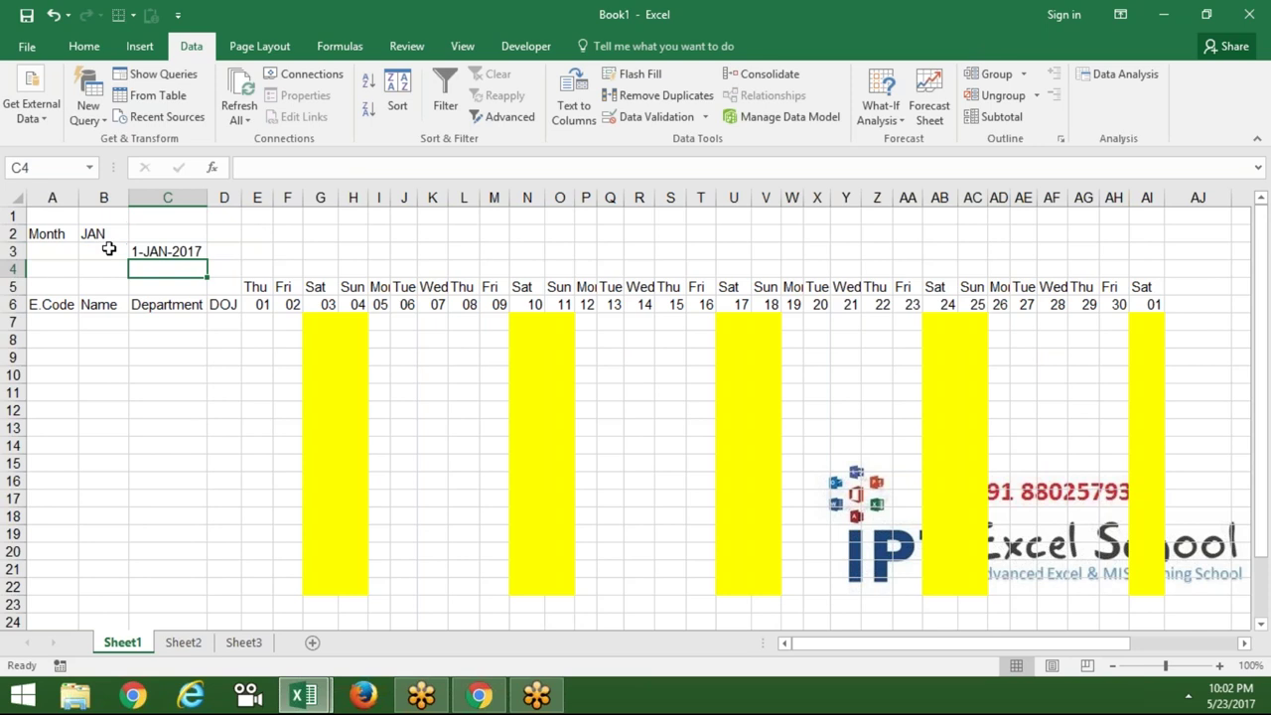
Step: Review C3's formula and select the first date cell E6
{"action": "key", "text": "Up"}
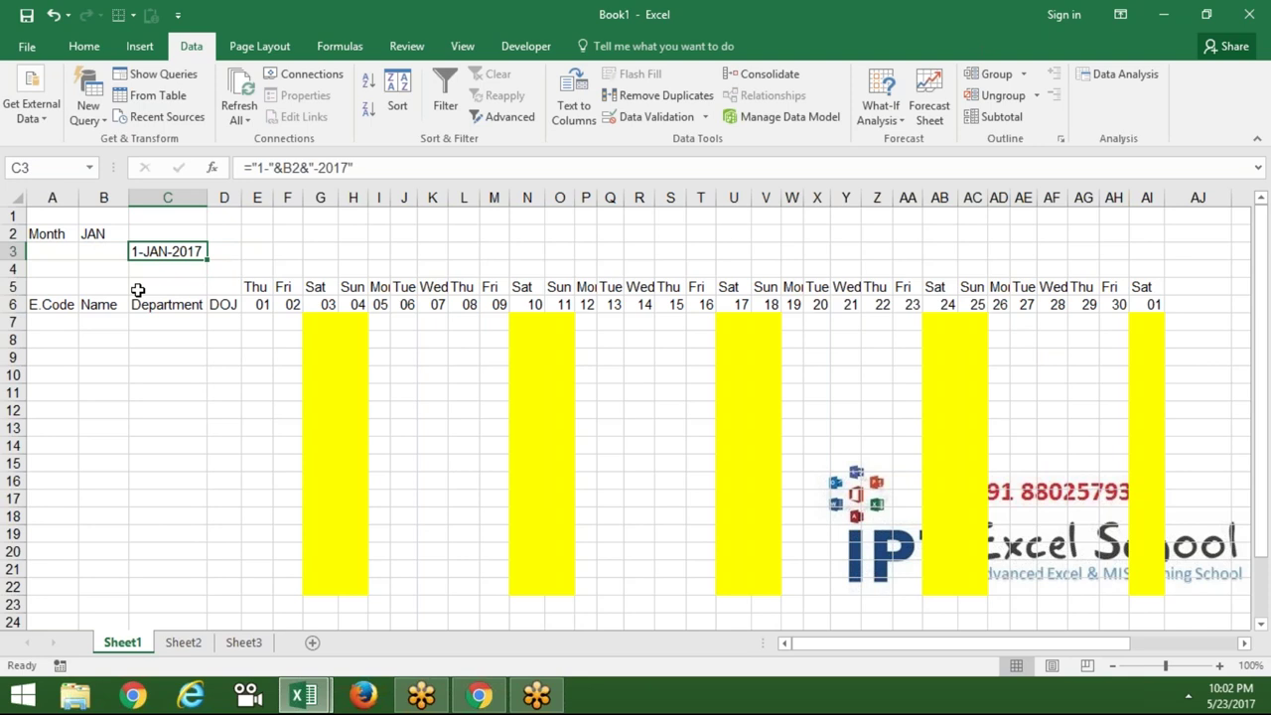
{"action": "left_click", "coordinate": [162, 263]}
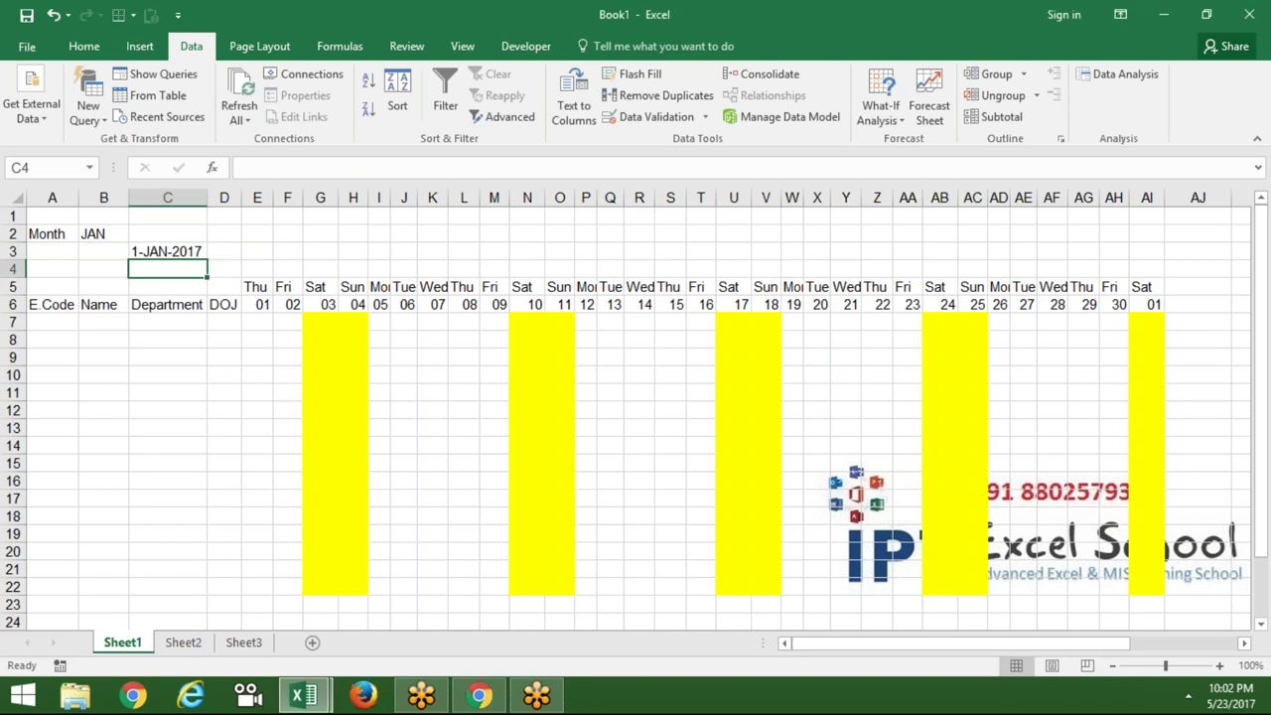
{"action": "left_click", "coordinate": [257, 304]}
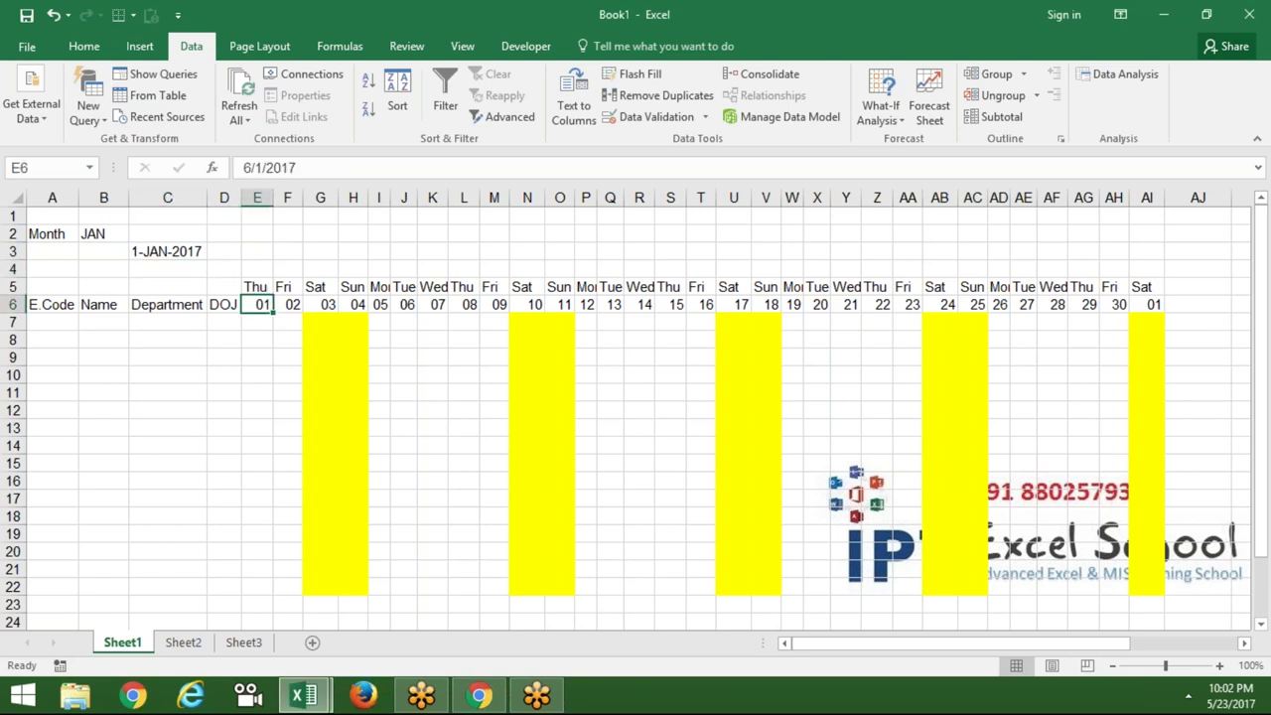
{"action": "left_click", "coordinate": [195, 251]}
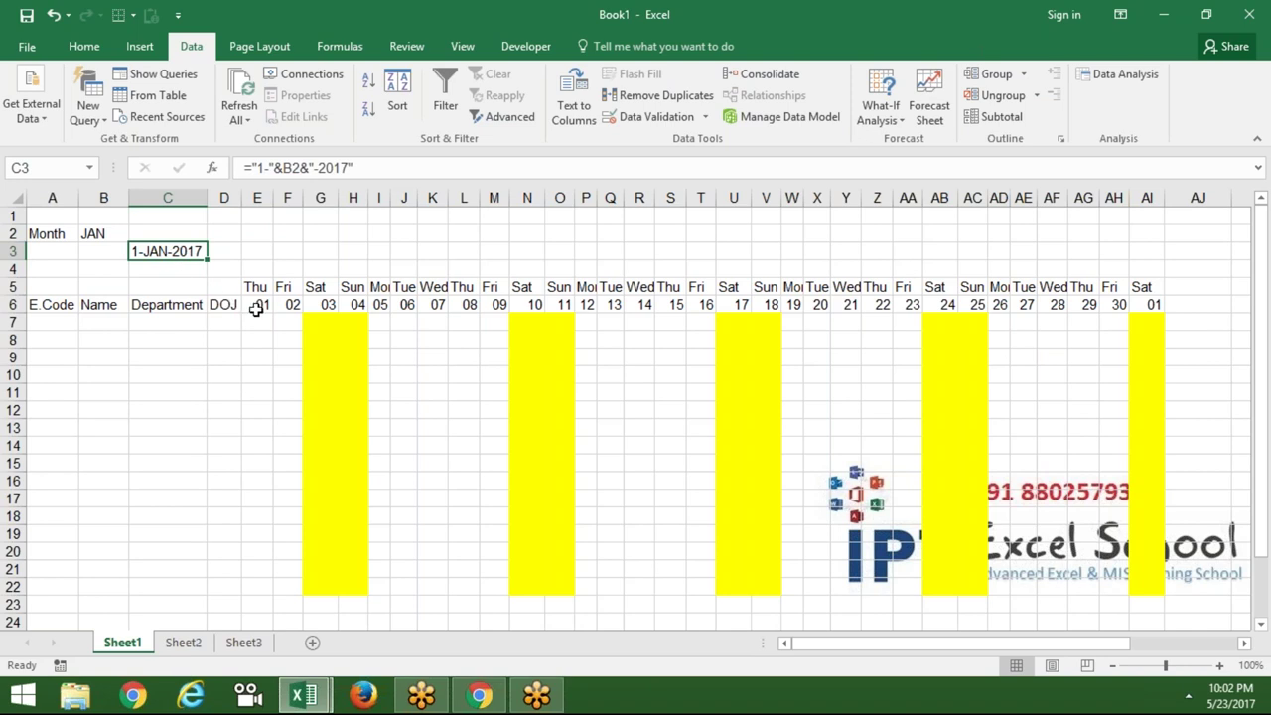
{"action": "left_click", "coordinate": [260, 304]}
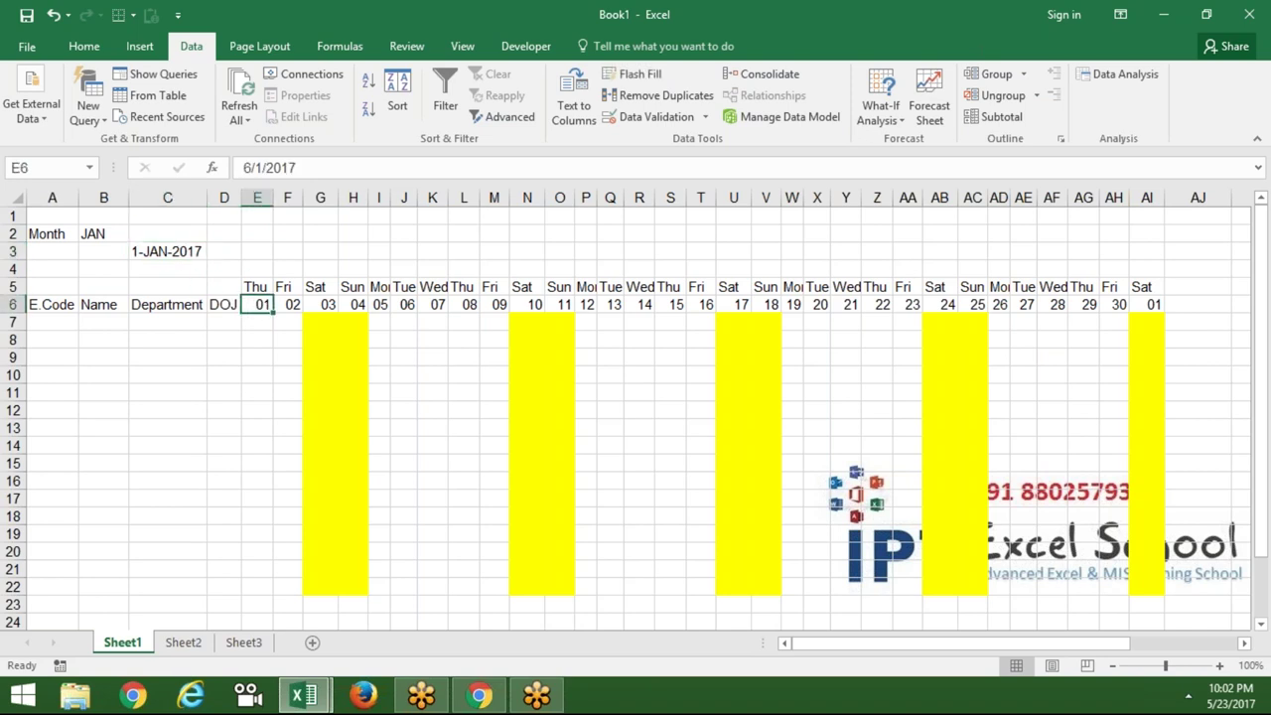
Step: Enter =C3+0 in E6 so the dates run Sun 01 to Tue 31 of January 2017
{"action": "type", "text": "="}
{"action": "left_click", "coordinate": [179, 254]}
{"action": "type", "text": "+"}
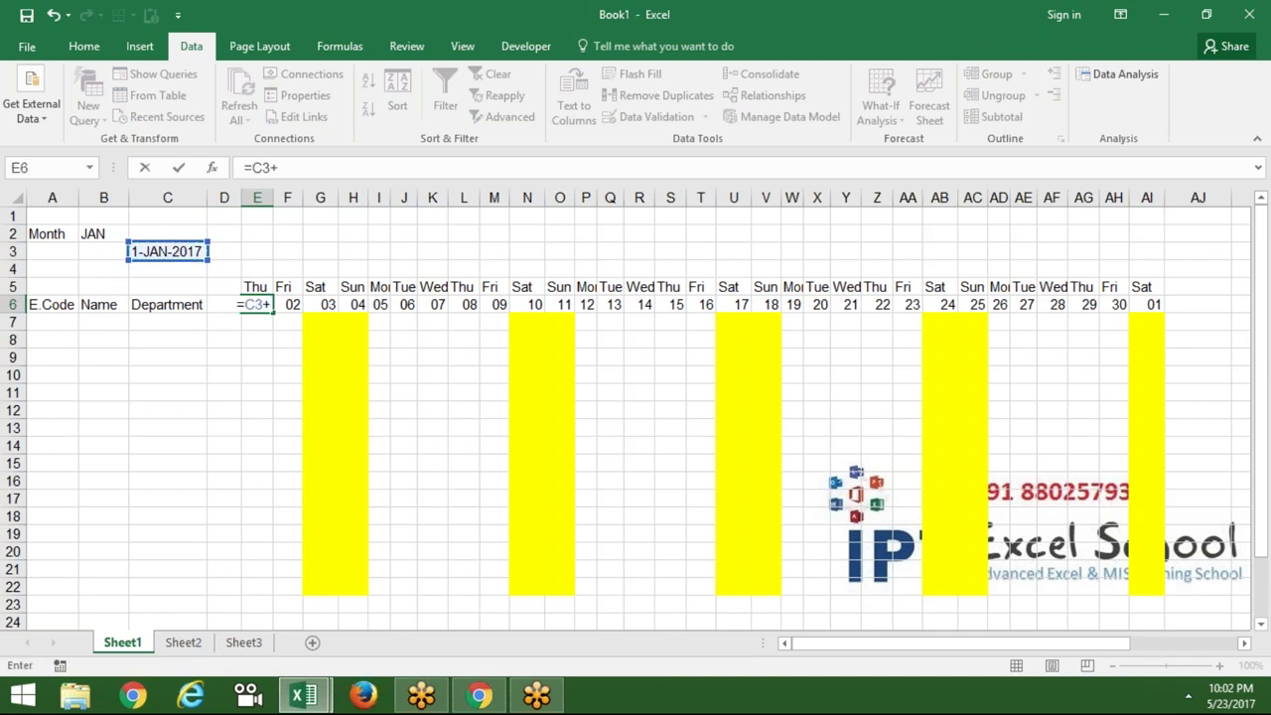
{"action": "type", "text": "0"}
{"action": "key", "text": "Return"}
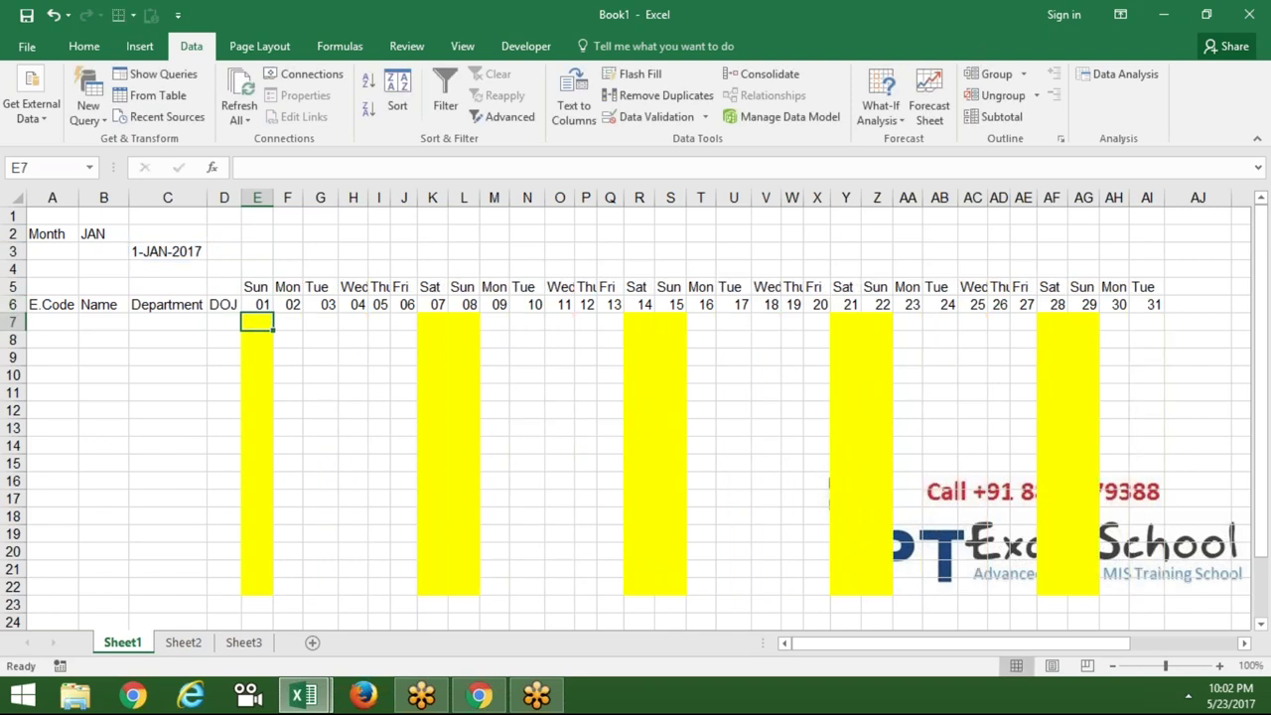
{"action": "left_click", "coordinate": [256, 304]}
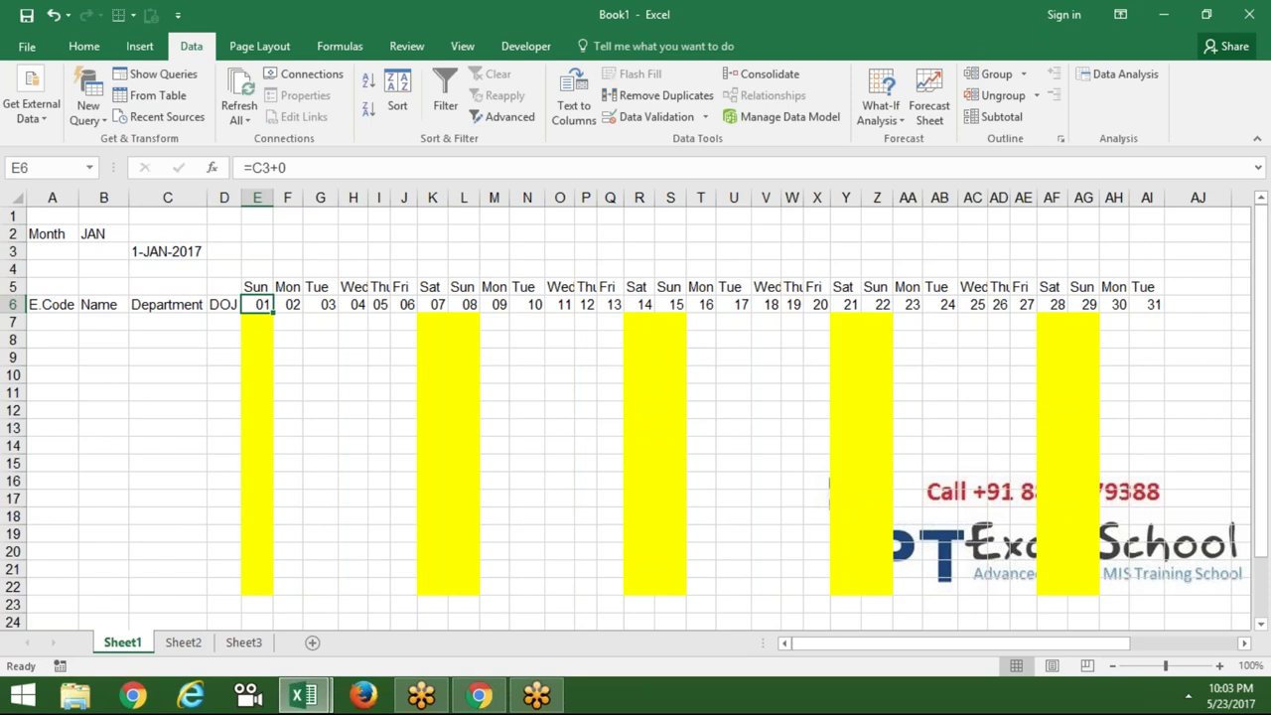
Step: Switch the month to FEB and check that C3 and E6 update
{"action": "left_click", "coordinate": [105, 233]}
{"action": "left_click", "coordinate": [137, 233]}
{"action": "left_click", "coordinate": [110, 264]}
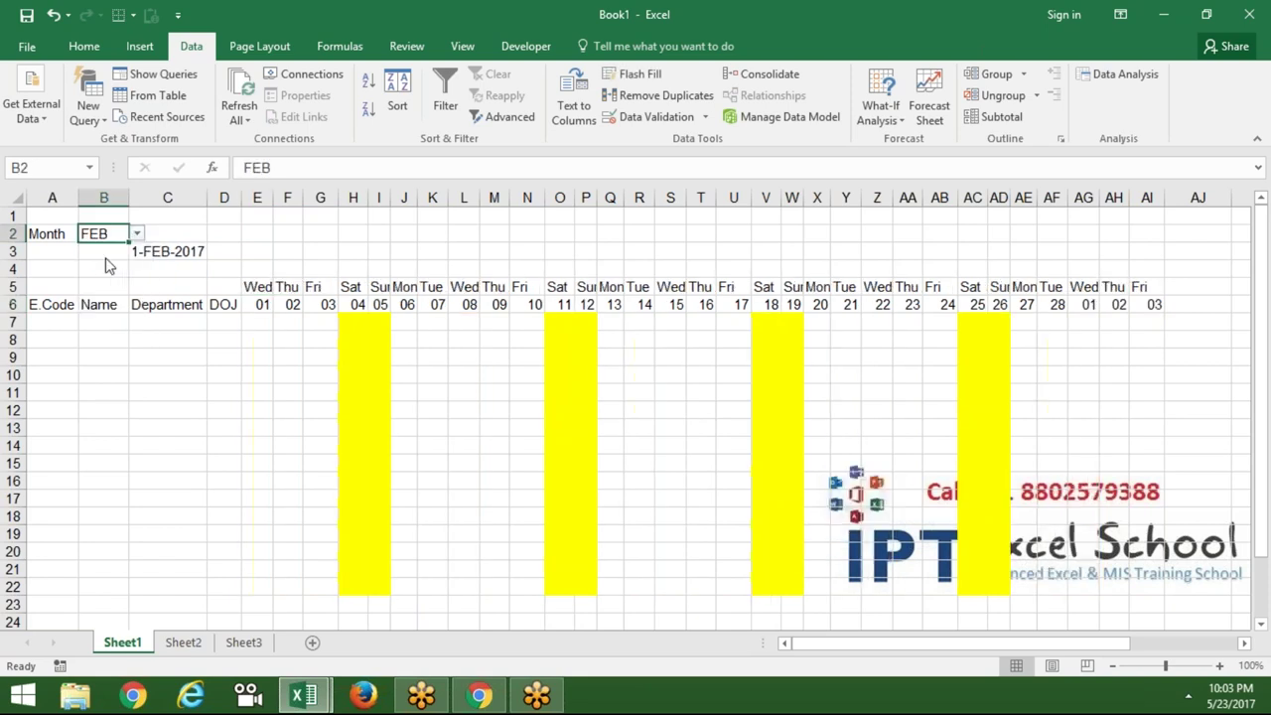
{"action": "left_click", "coordinate": [156, 253]}
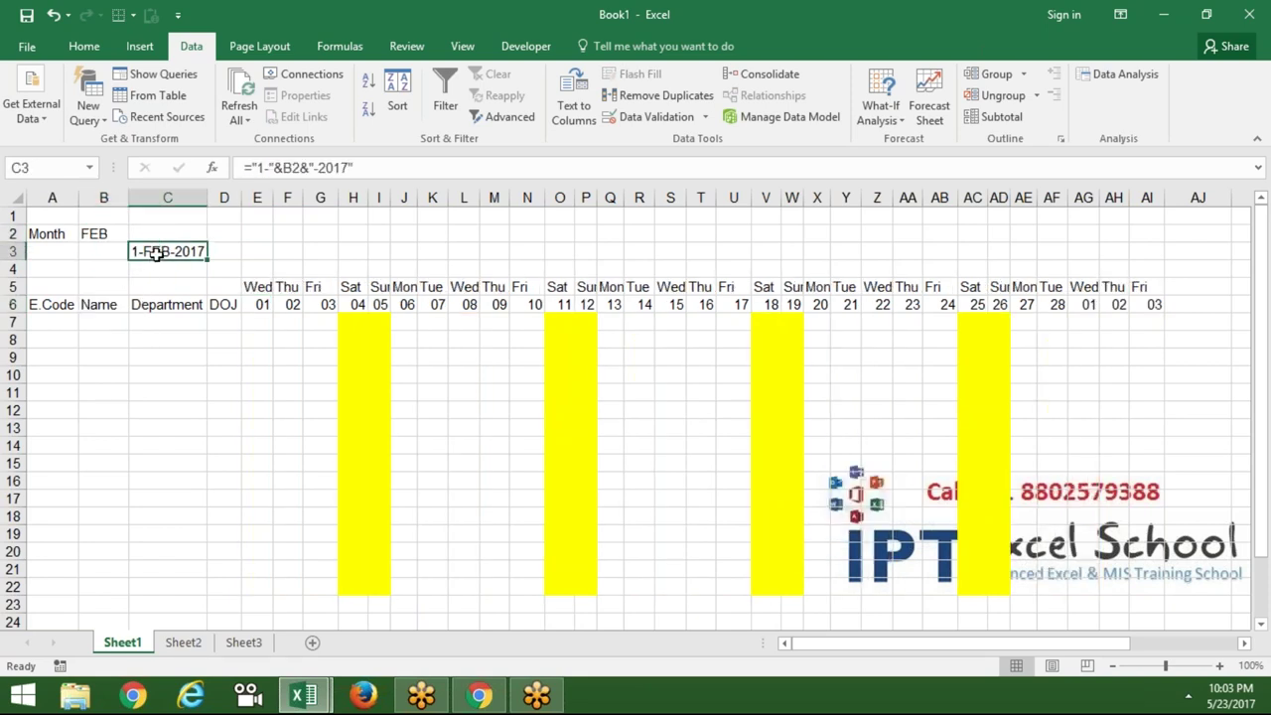
{"action": "left_click", "coordinate": [256, 306]}
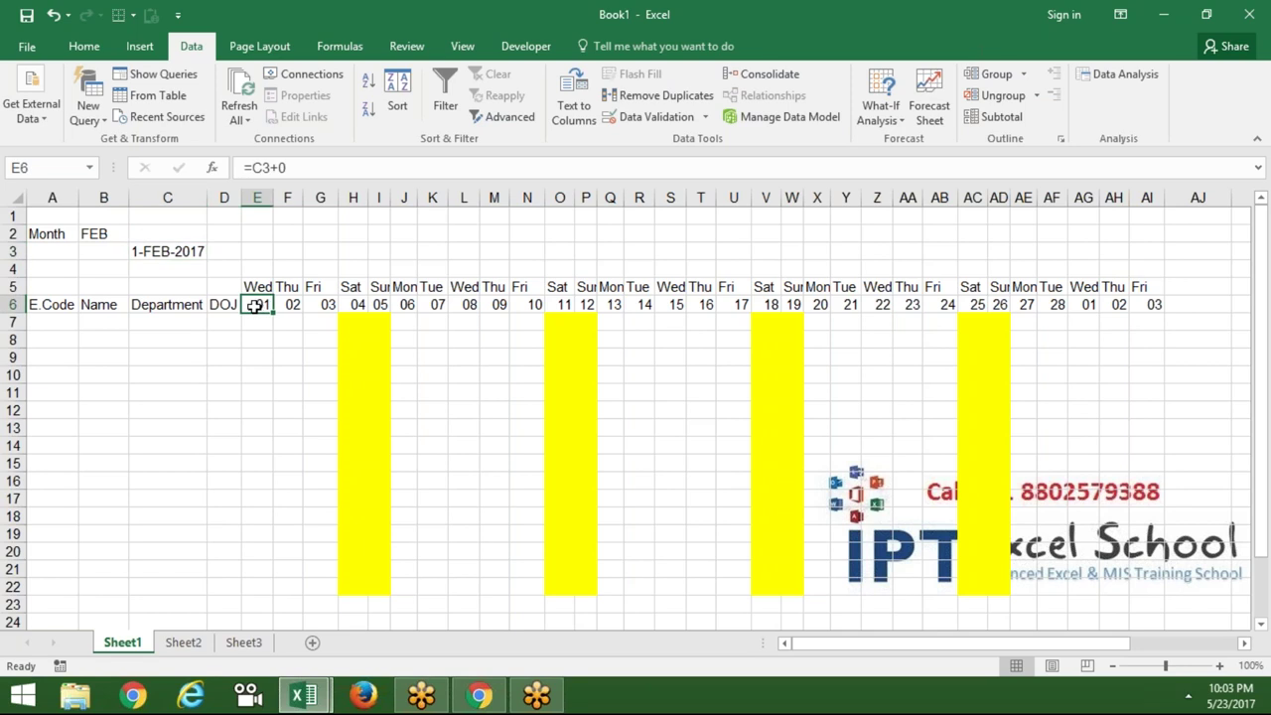
Step: Switch the month through MAR to APR so the grid shows April 2017
{"action": "left_click", "coordinate": [119, 234]}
{"action": "left_click", "coordinate": [136, 233]}
{"action": "left_click", "coordinate": [117, 268]}
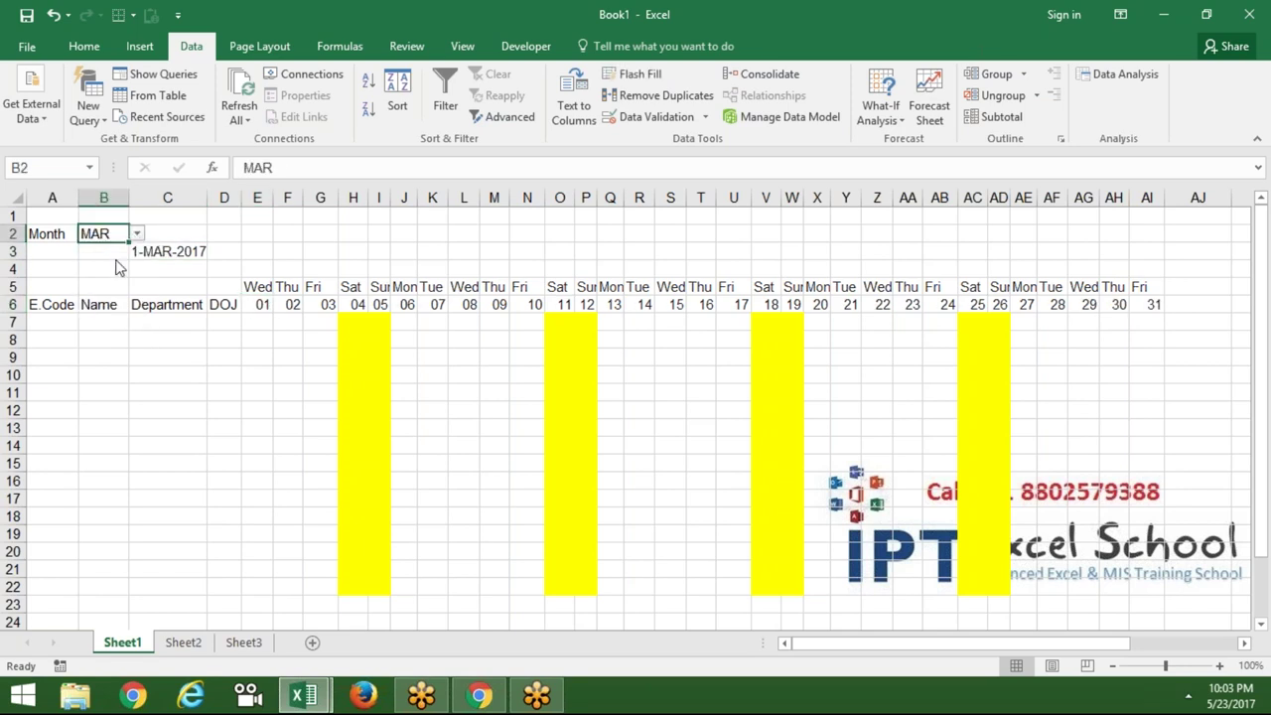
{"action": "left_click", "coordinate": [136, 233]}
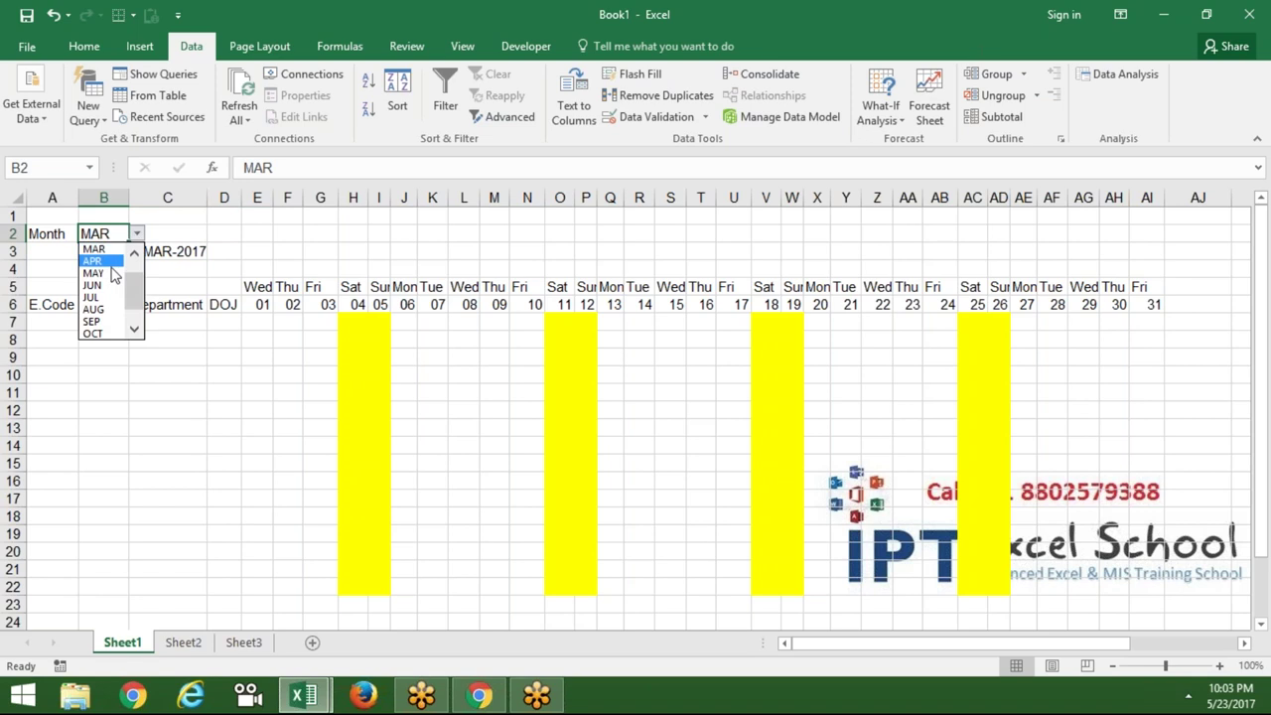
{"action": "left_click", "coordinate": [112, 262]}
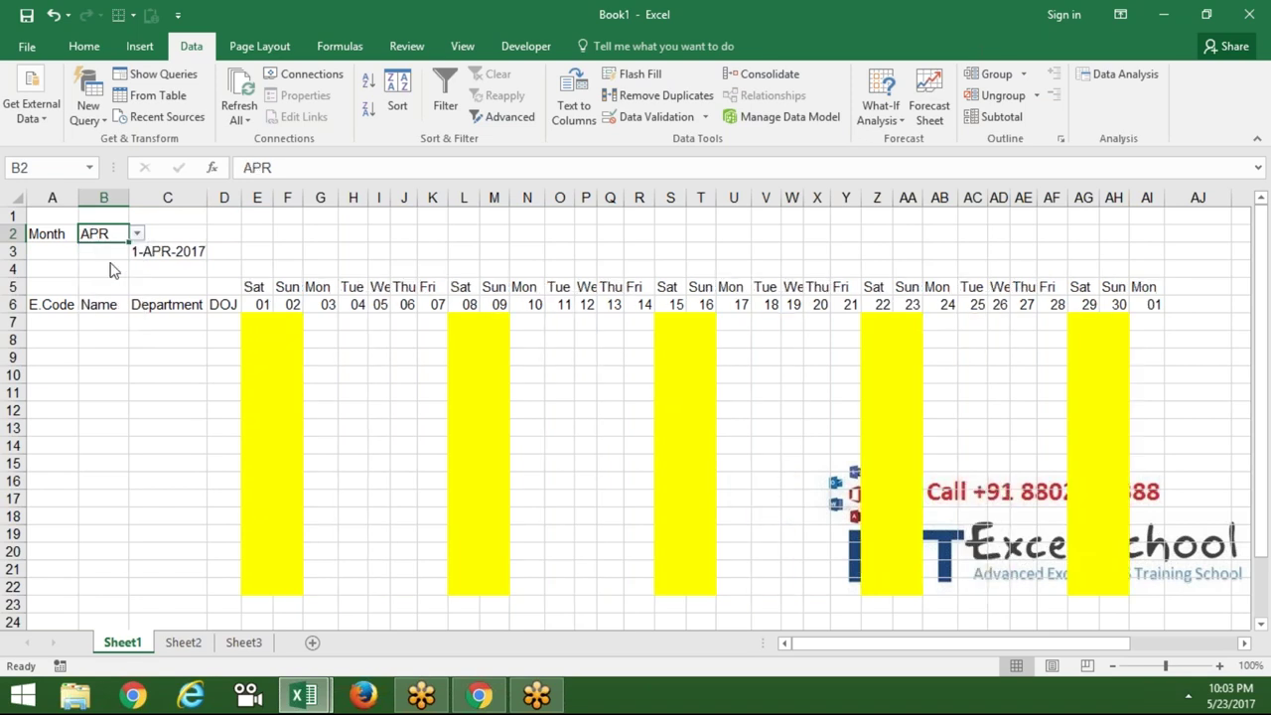
{"action": "left_click", "coordinate": [466, 337]}
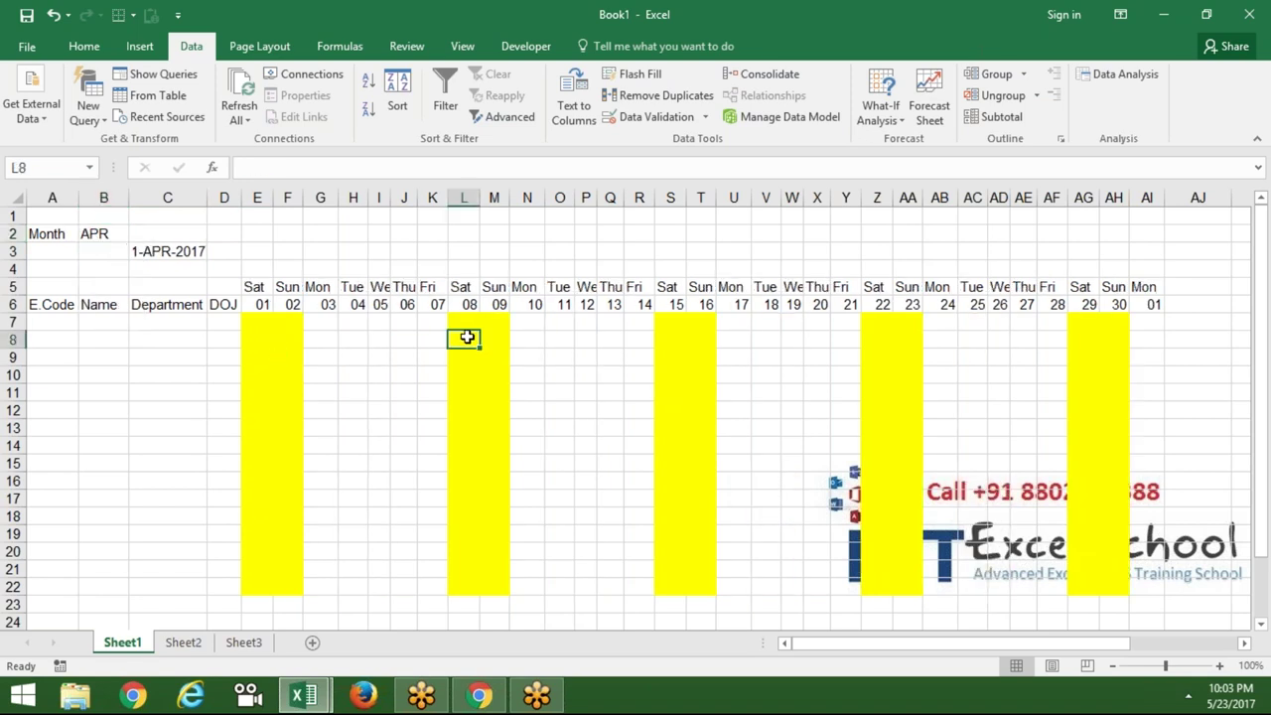
Step: Enter employee codes 1 and 2 in A7:A8 and fill the series down to A22
{"action": "left_click", "coordinate": [36, 320]}
{"action": "type", "text": "1"}
{"action": "key", "text": "Return"}
{"action": "left_click", "coordinate": [66, 320]}
{"action": "mouse_move", "coordinate": [78, 330]}
{"action": "left_mouse_down"}
{"action": "mouse_move", "coordinate": [80, 418]}
{"action": "mouse_move", "coordinate": [80, 331]}
{"action": "left_mouse_up"}
{"action": "key", "text": "Return"}
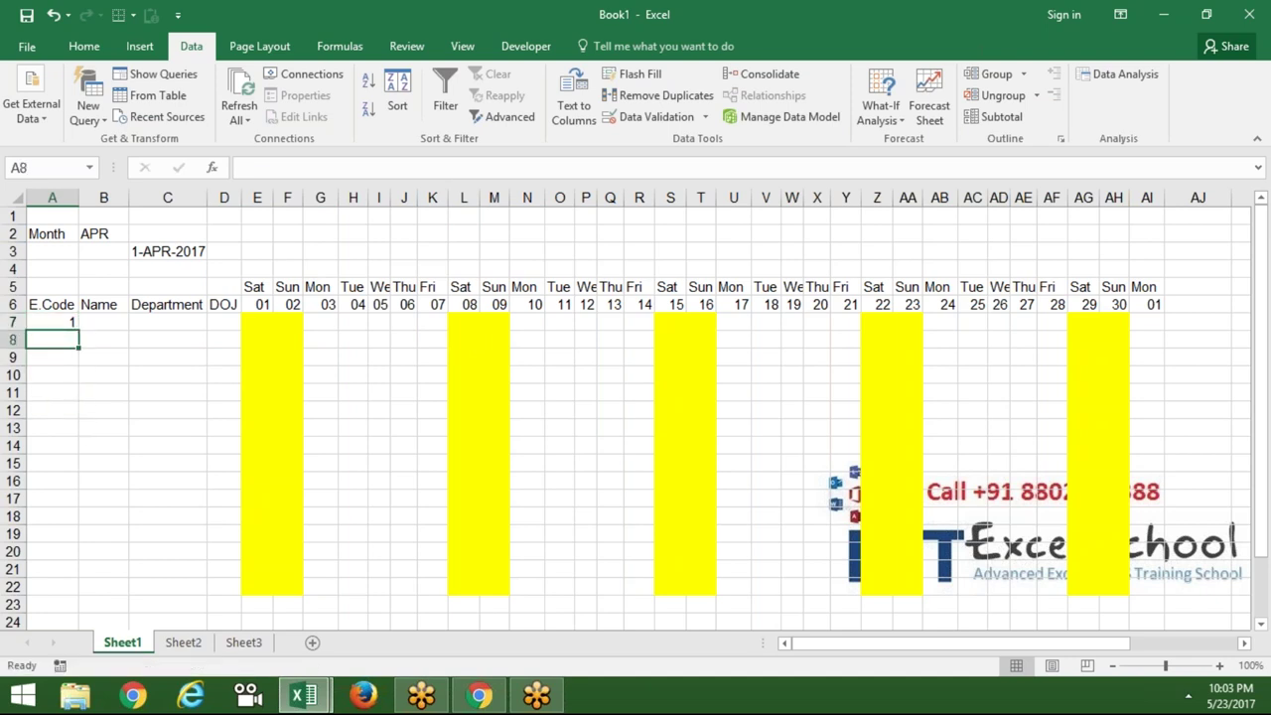
{"action": "type", "text": "2"}
{"action": "key", "text": "Return"}
{"action": "left_click_drag", "start_coordinate": [66, 326], "coordinate": [62, 589]}
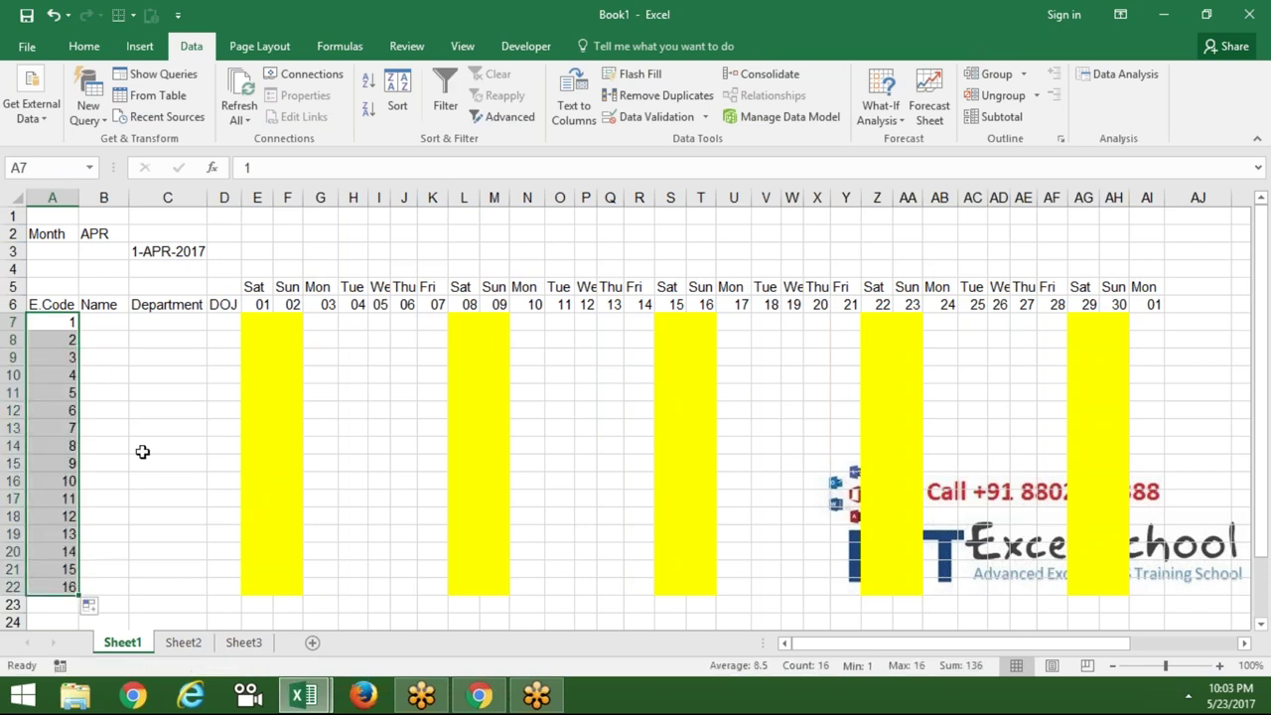
{"action": "left_click", "coordinate": [138, 354]}
{"action": "left_click", "coordinate": [115, 320]}
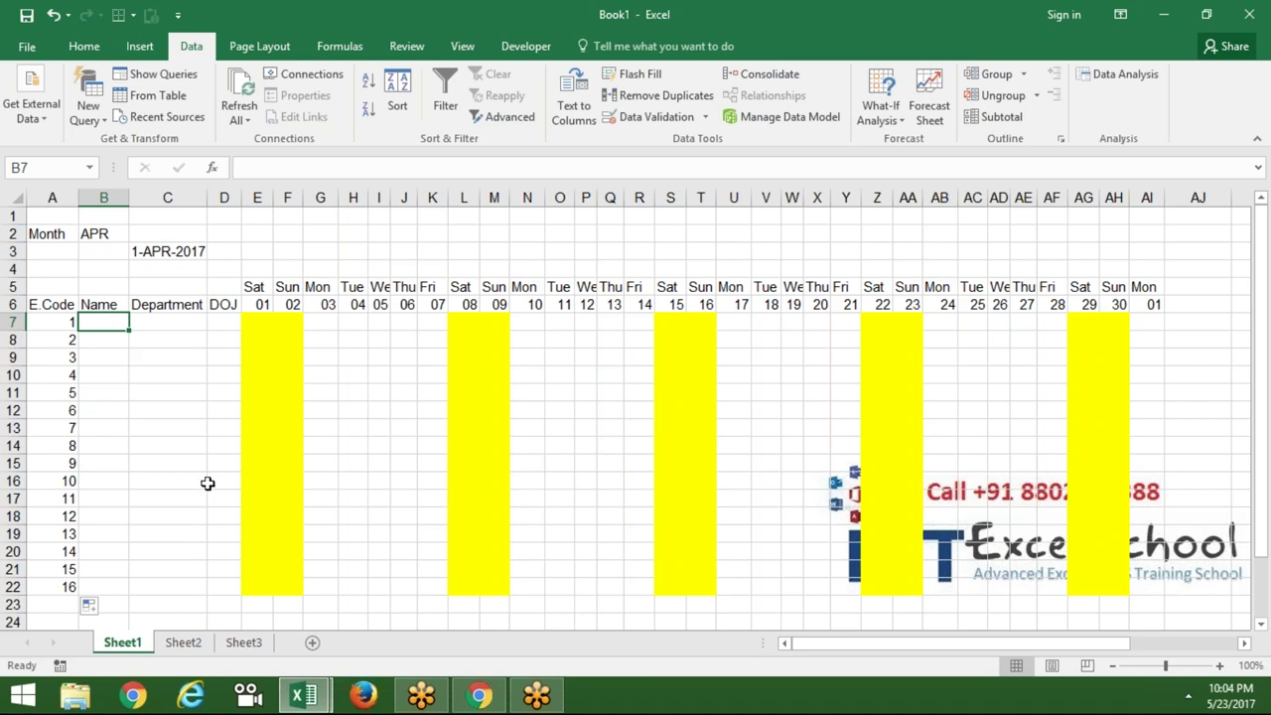
Step: On Sheet2, enter holiday dates 1/1, 1/26 and 3/17 in A1:A3, then return to Sheet1
{"action": "left_click", "coordinate": [185, 641]}
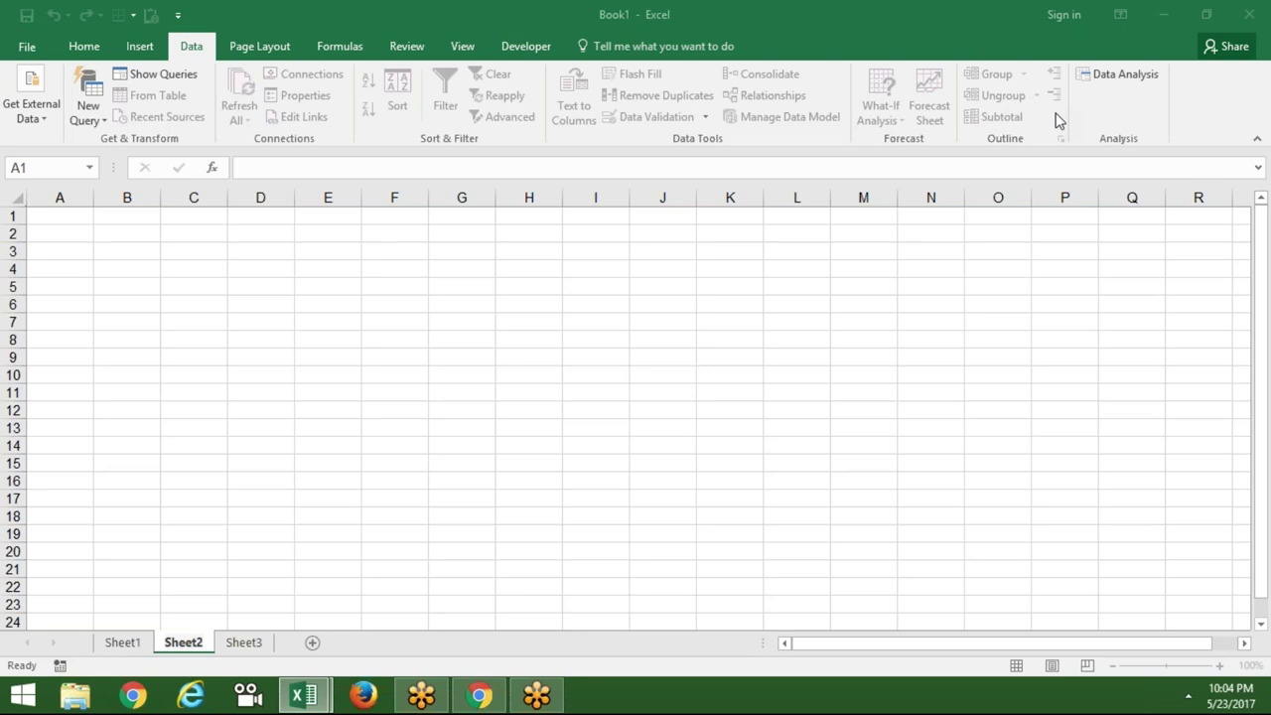
{"action": "double_click", "coordinate": [183, 642]}
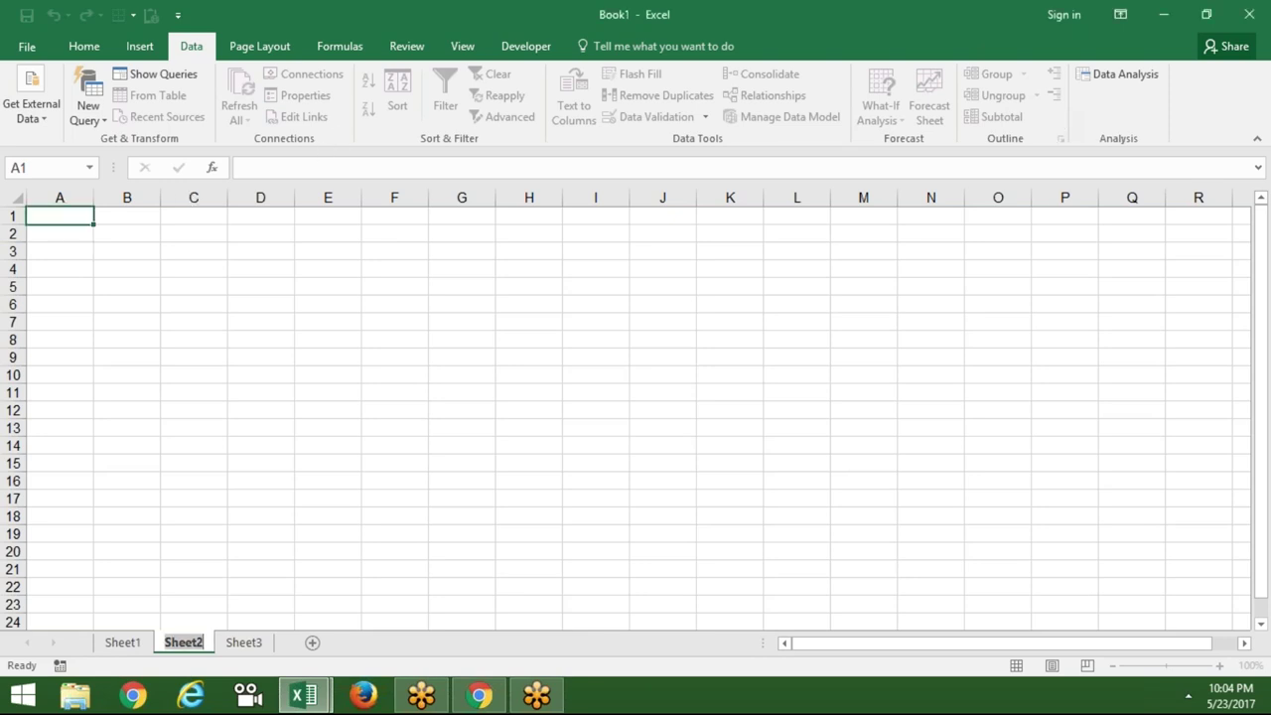
{"action": "type", "text": "HL"}
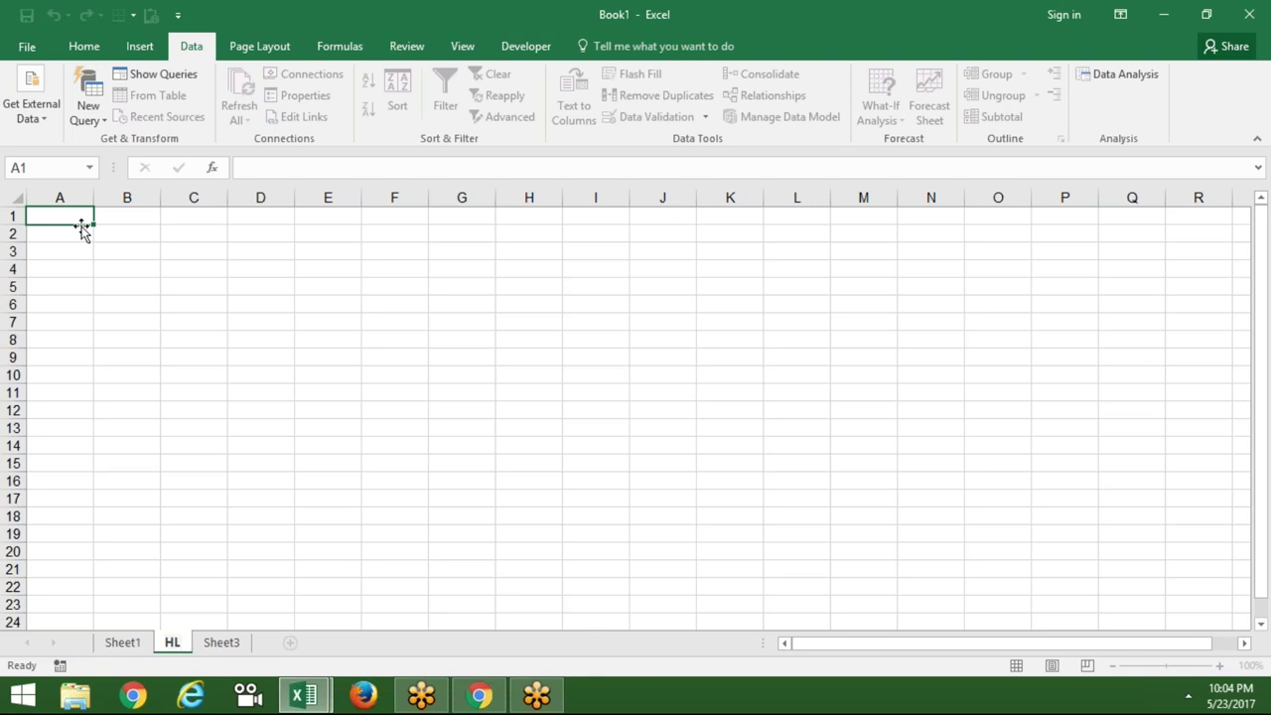
{"action": "key", "text": "Escape"}
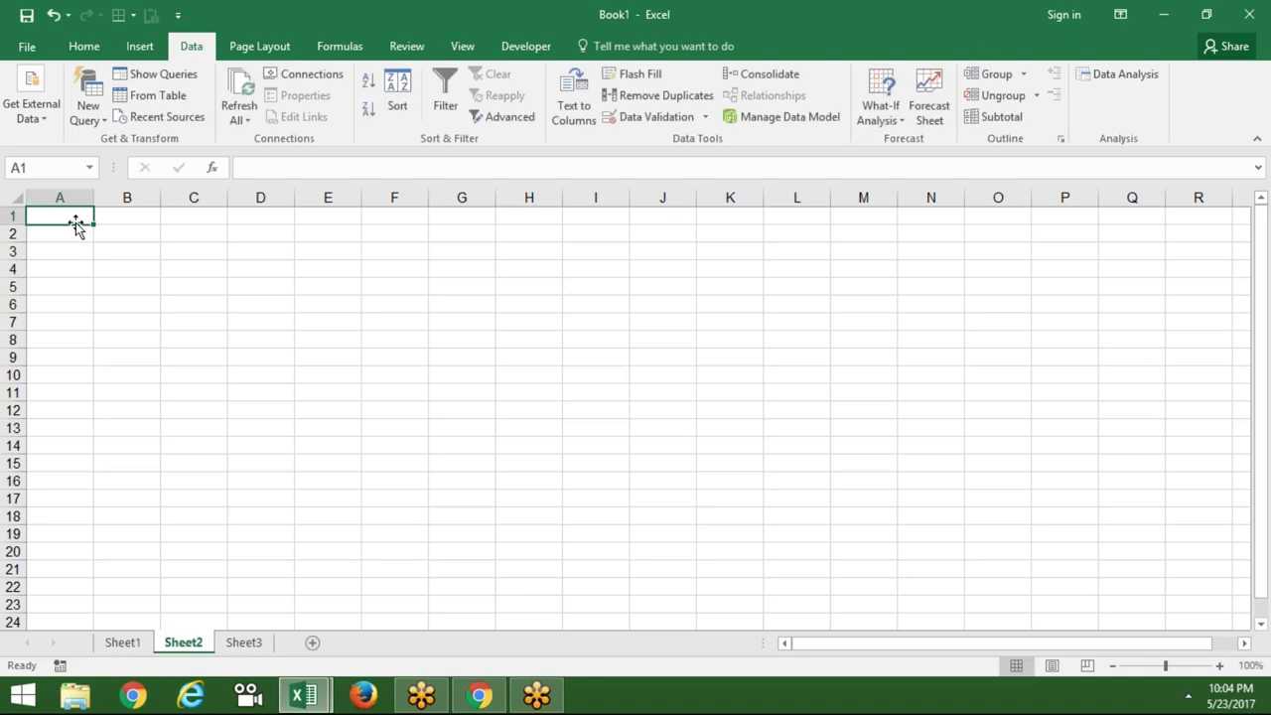
{"action": "type", "text": "1/1"}
{"action": "key", "text": "Return"}
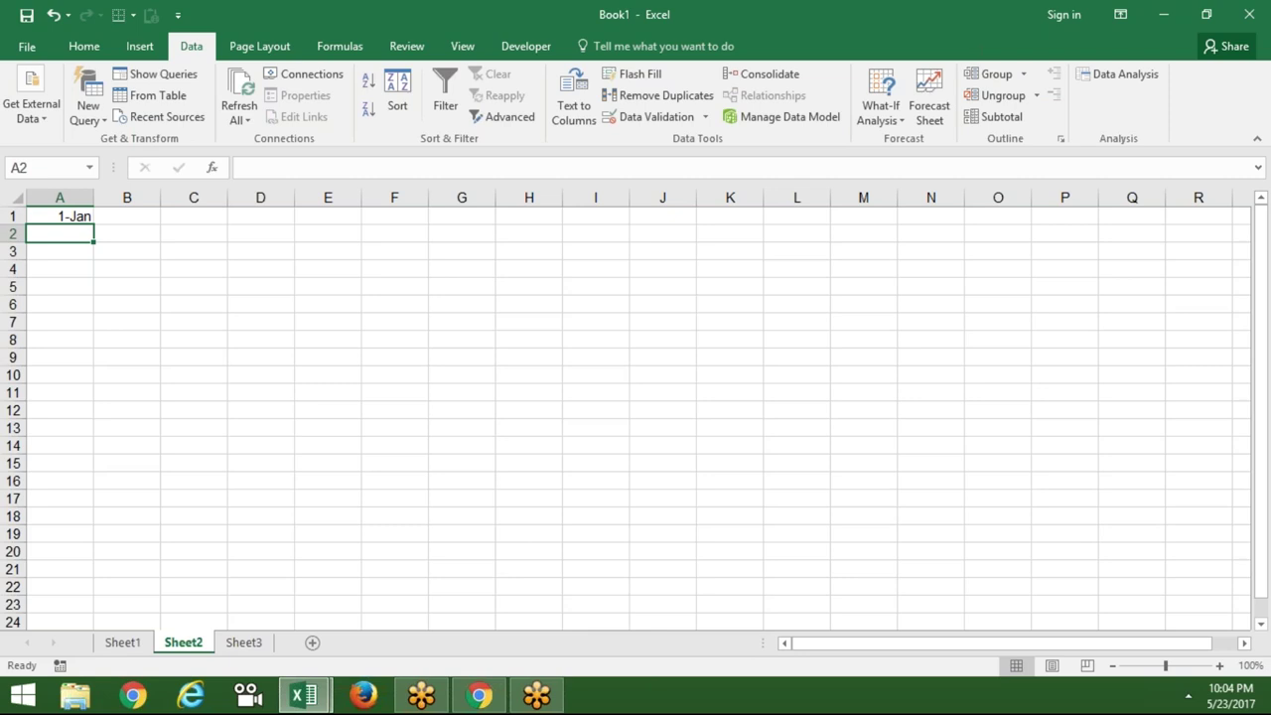
{"action": "type", "text": "1/26"}
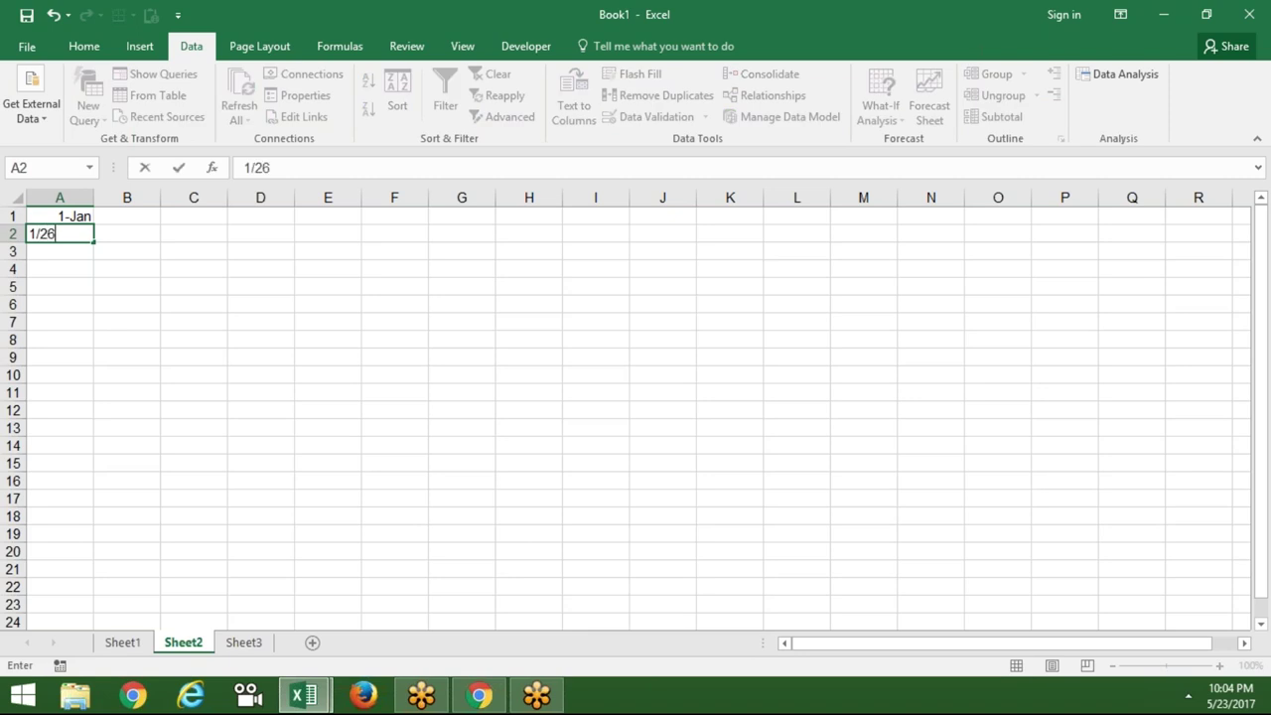
{"action": "key", "text": "Return"}
{"action": "type", "text": "3"}
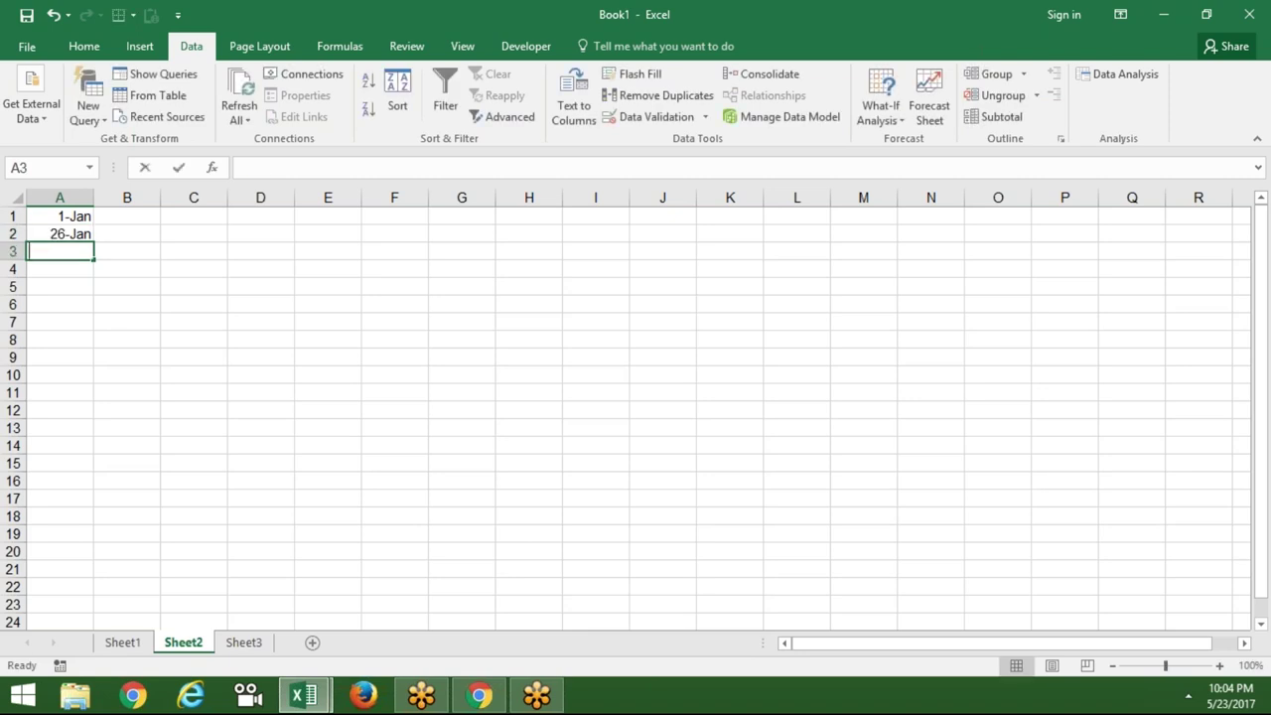
{"action": "type", "text": "/17"}
{"action": "key", "text": "Return"}
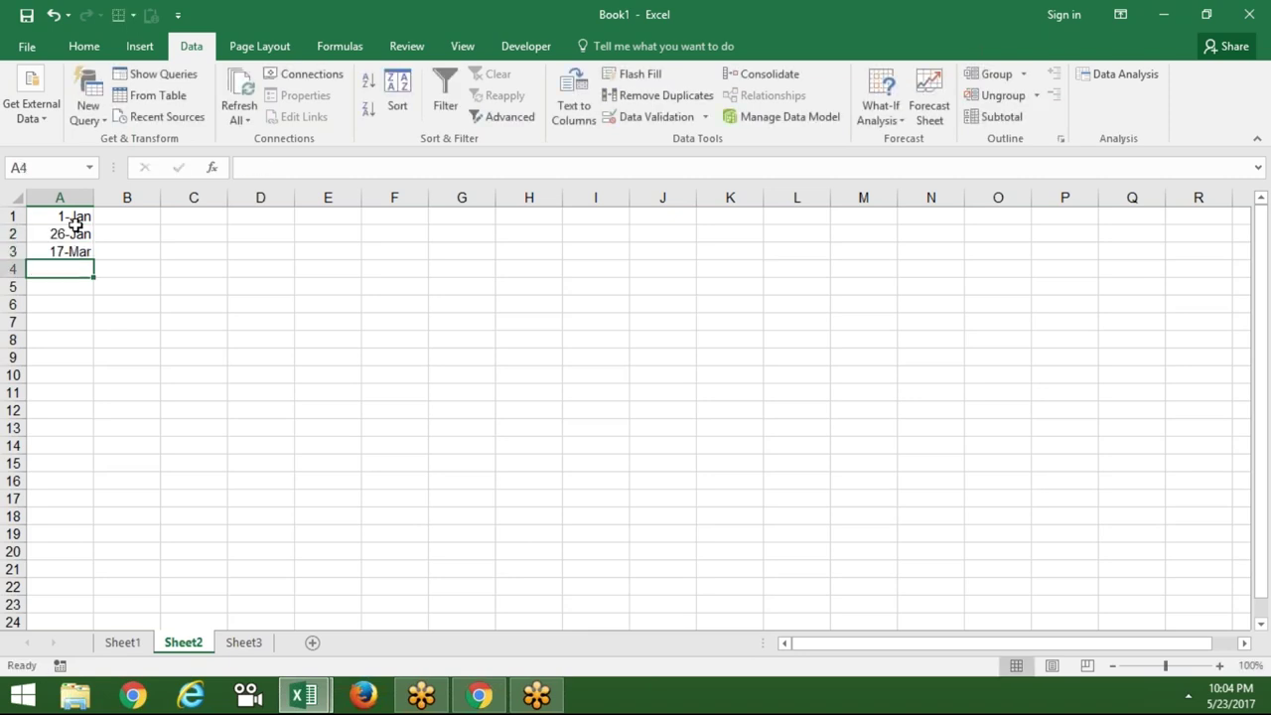
{"action": "left_click", "coordinate": [139, 643]}
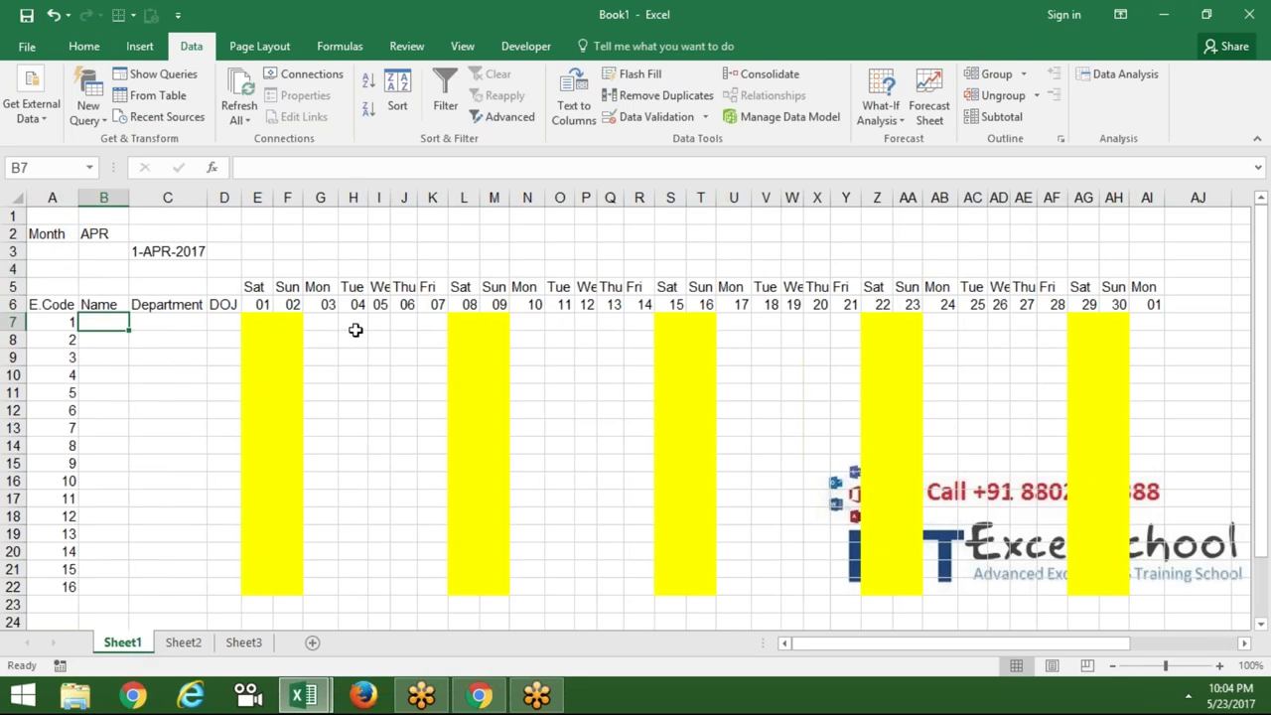
Step: From cell E7, start a new formula-based conditional formatting rule
{"action": "left_click_drag", "start_coordinate": [353, 325], "coordinate": [345, 584]}
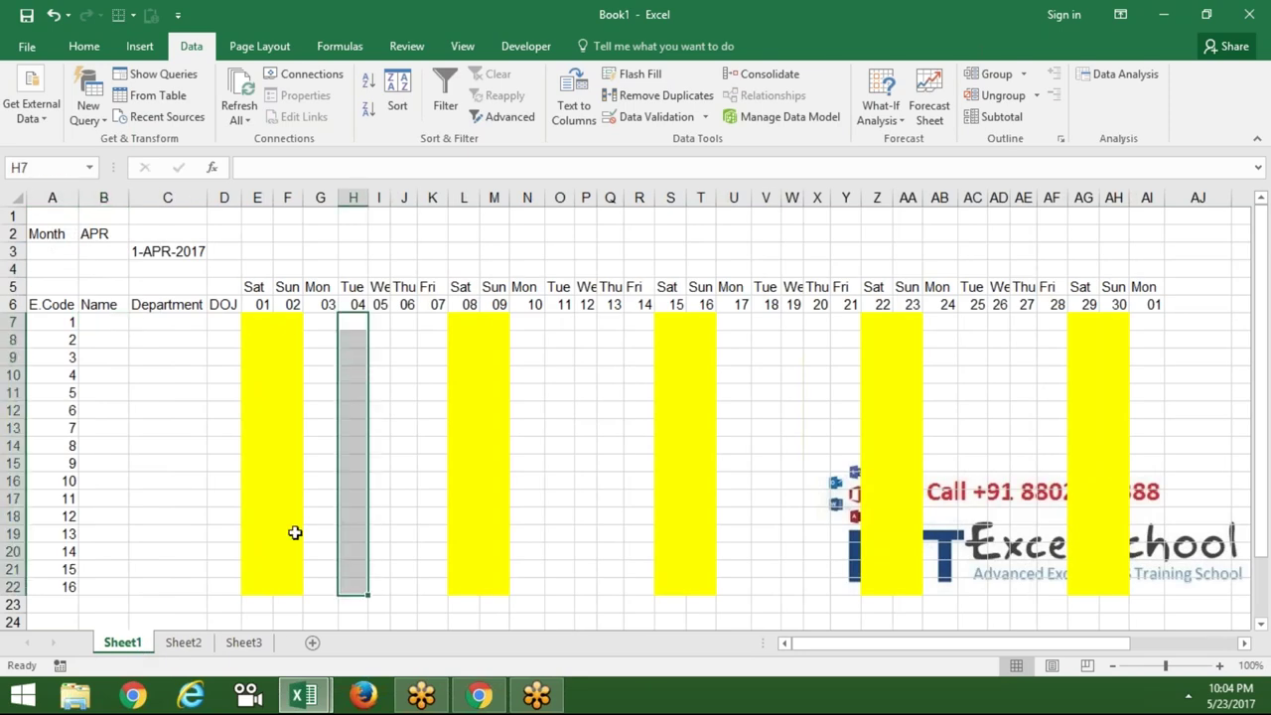
{"action": "left_click", "coordinate": [256, 322]}
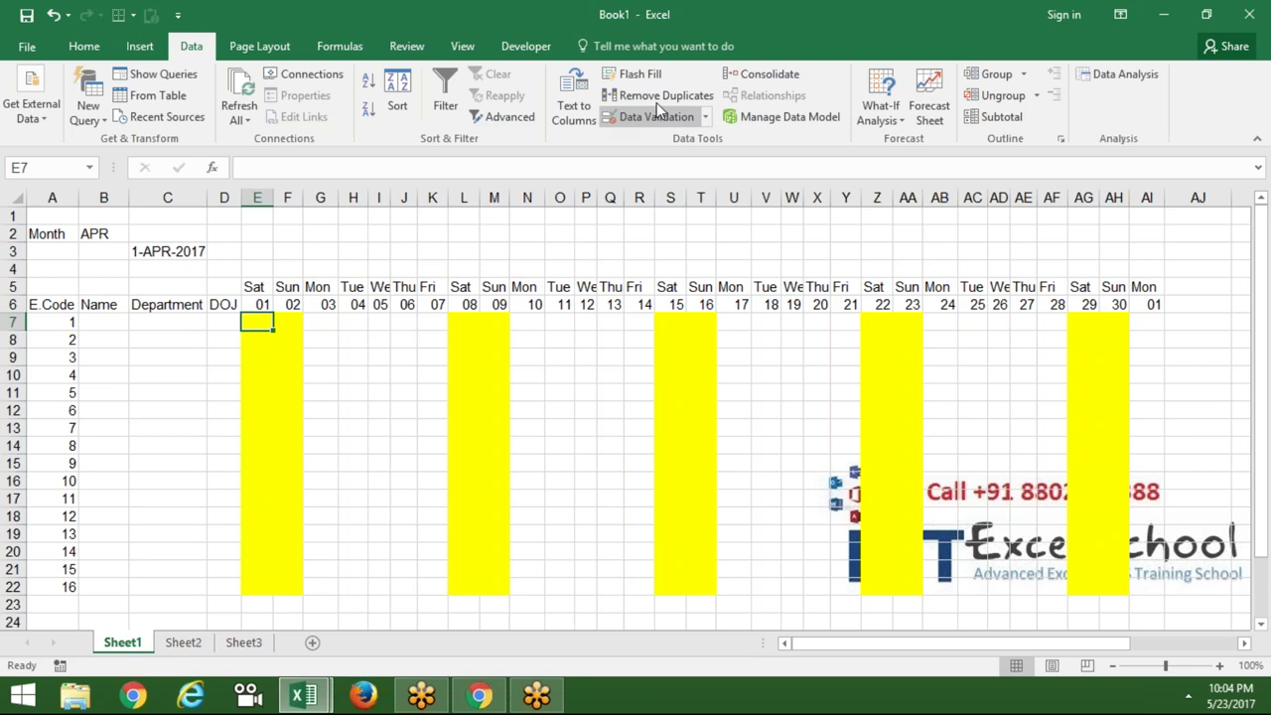
{"action": "left_click", "coordinate": [85, 45]}
{"action": "left_click", "coordinate": [707, 121]}
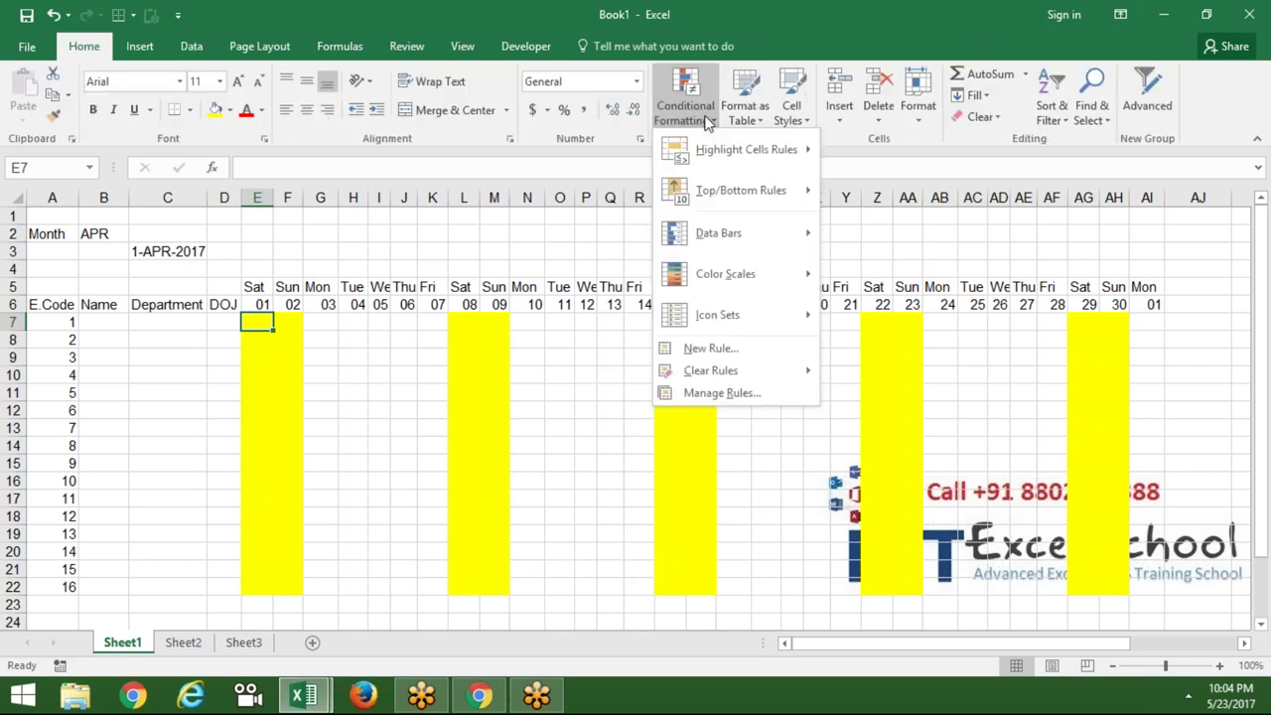
{"action": "left_click", "coordinate": [708, 352]}
{"action": "left_click", "coordinate": [482, 408]}
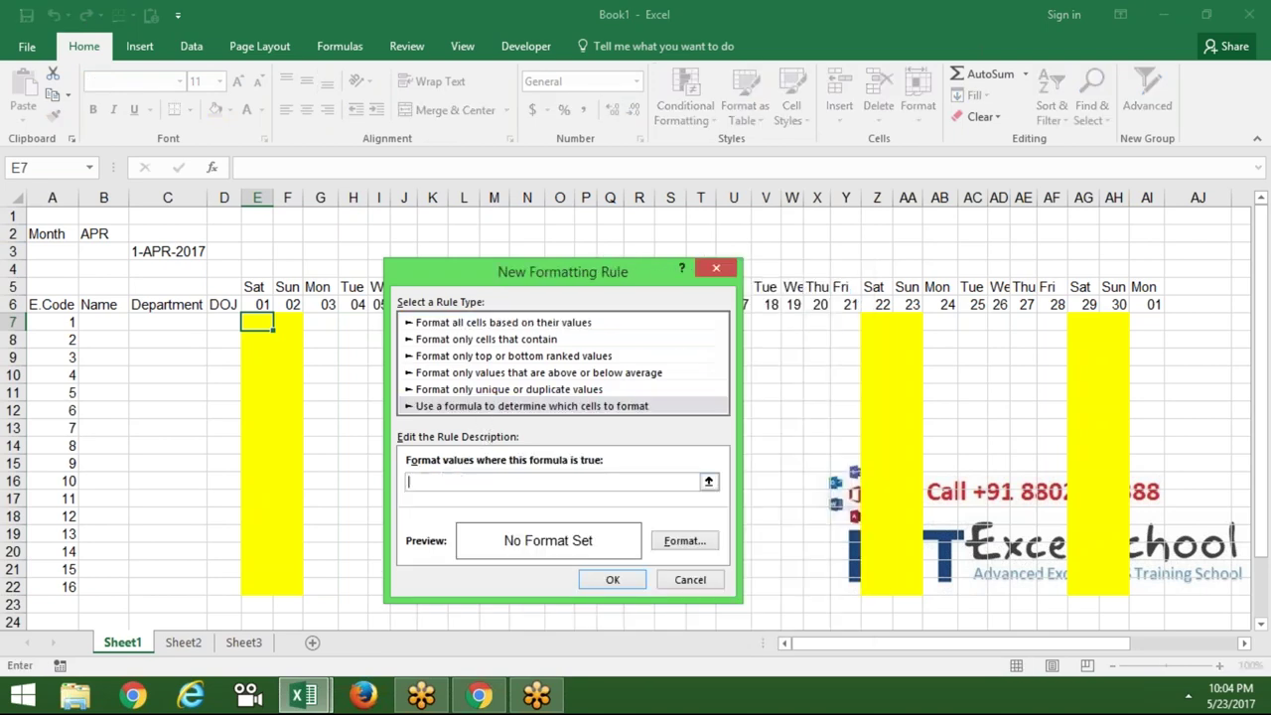
Step: Enter a COUNTIF rule formula comparing date header E6 against Sheet2 column A, ending >0
{"action": "type", "text": "=countif("}
{"action": "left_click", "coordinate": [260, 304]}
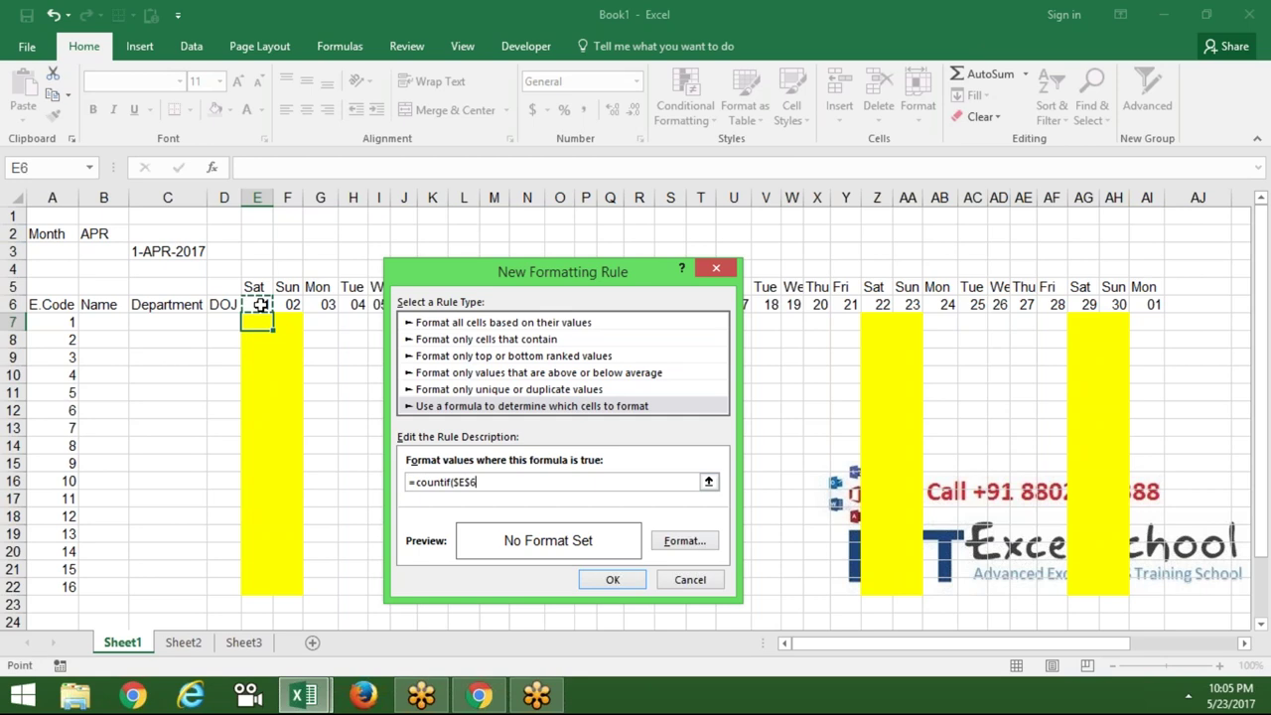
{"action": "type", "text": ","}
{"action": "left_click", "coordinate": [183, 642]}
{"action": "left_click", "coordinate": [80, 200]}
{"action": "type", "text": ")>0"}
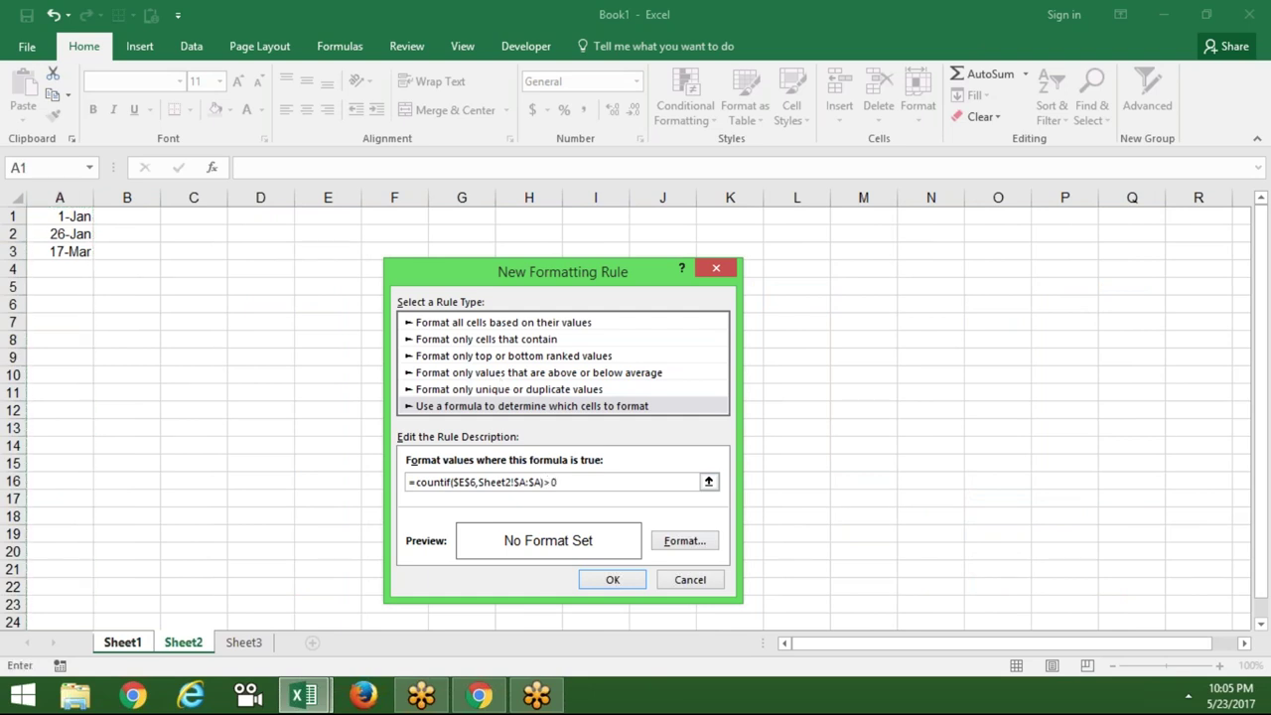
Step: Give the holiday rule a green fill, make the E6 column reference relative, and save it
{"action": "left_click", "coordinate": [707, 544]}
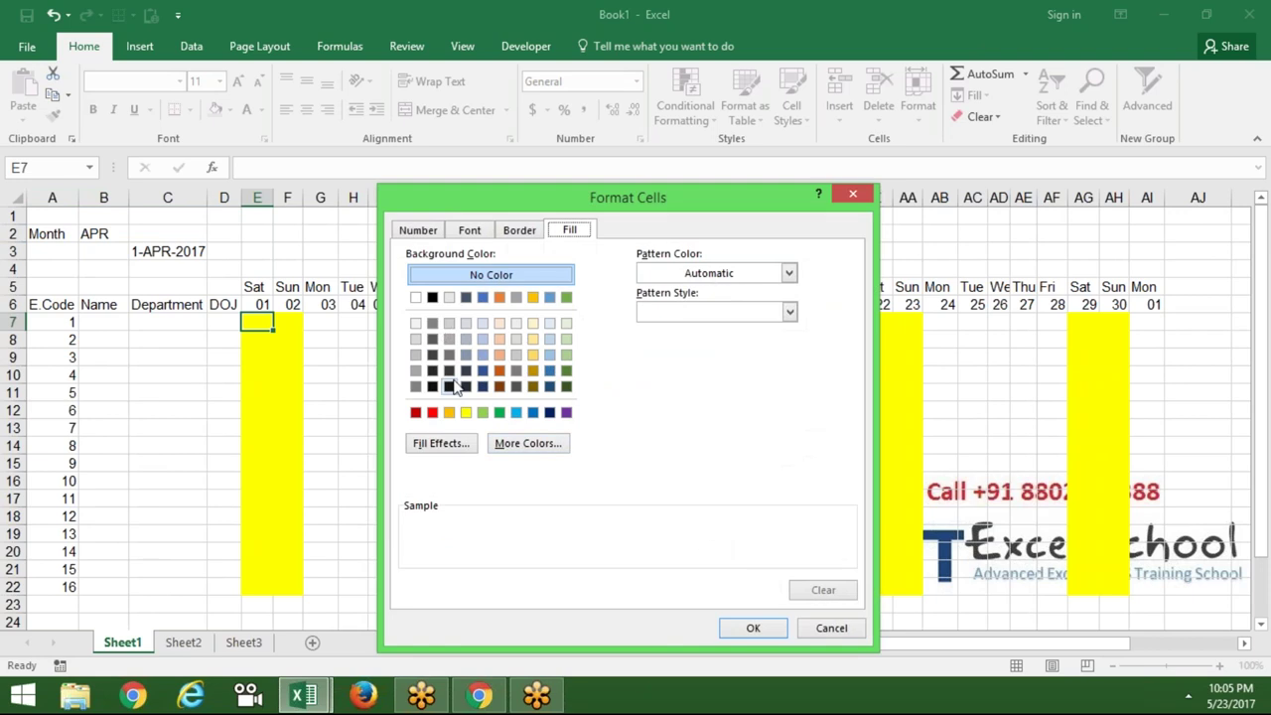
{"action": "left_click", "coordinate": [500, 414]}
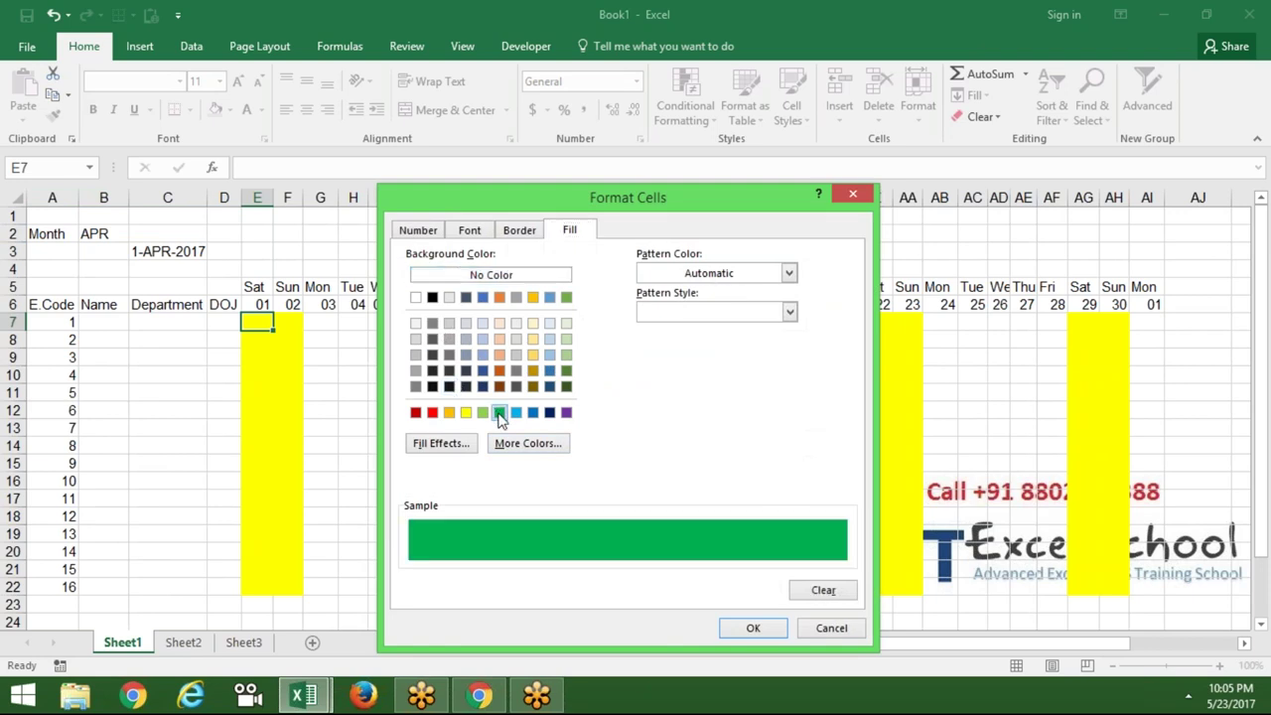
{"action": "left_click", "coordinate": [751, 632]}
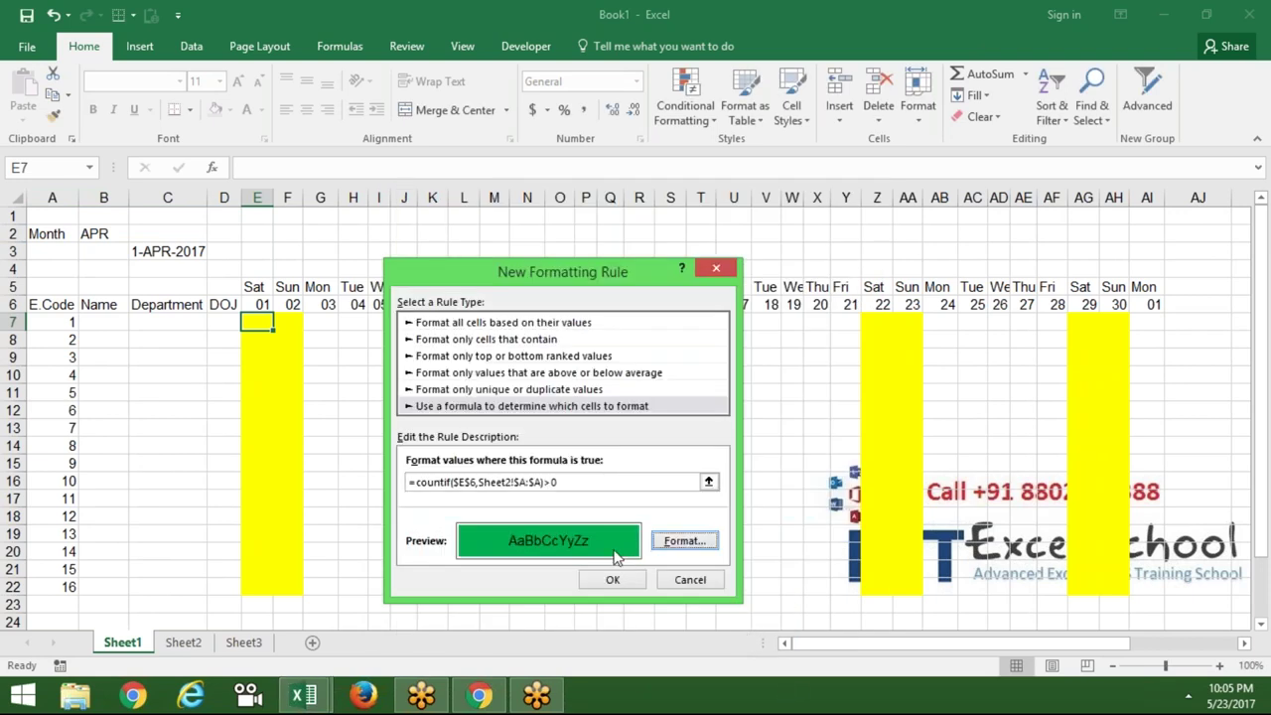
{"action": "left_click", "coordinate": [457, 484]}
{"action": "key", "text": "BackSpace"}
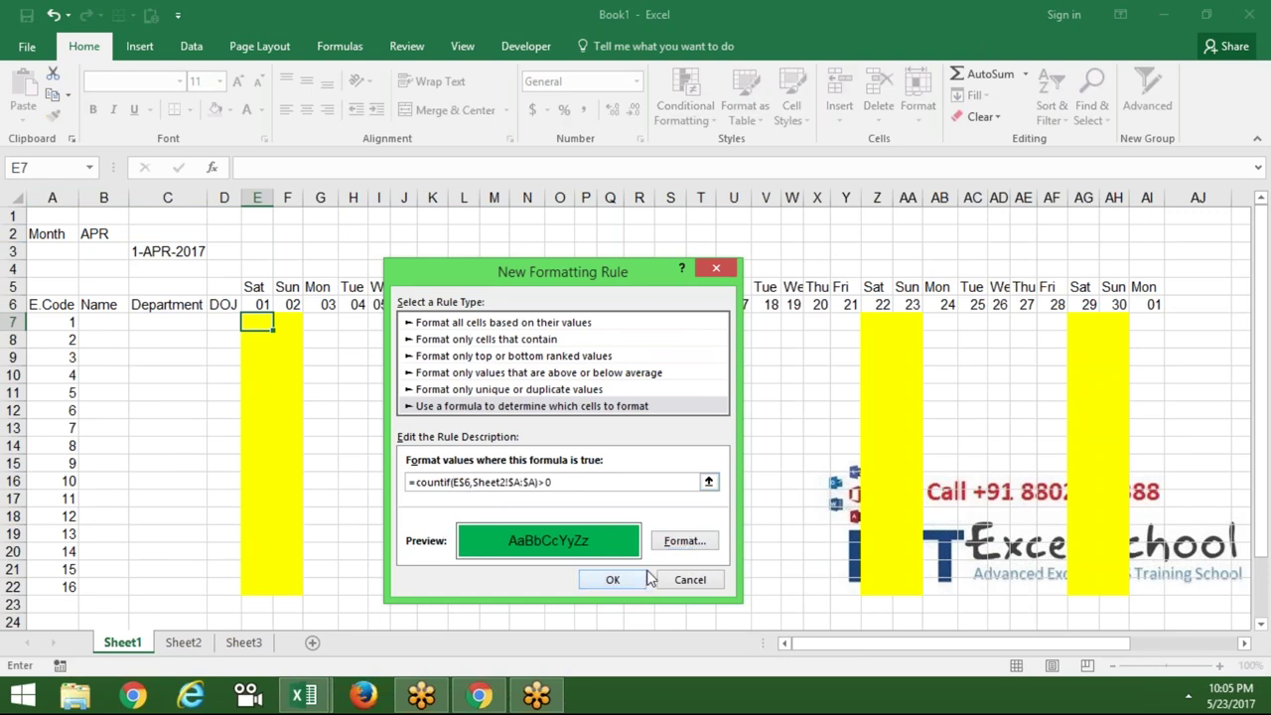
{"action": "left_click", "coordinate": [626, 581]}
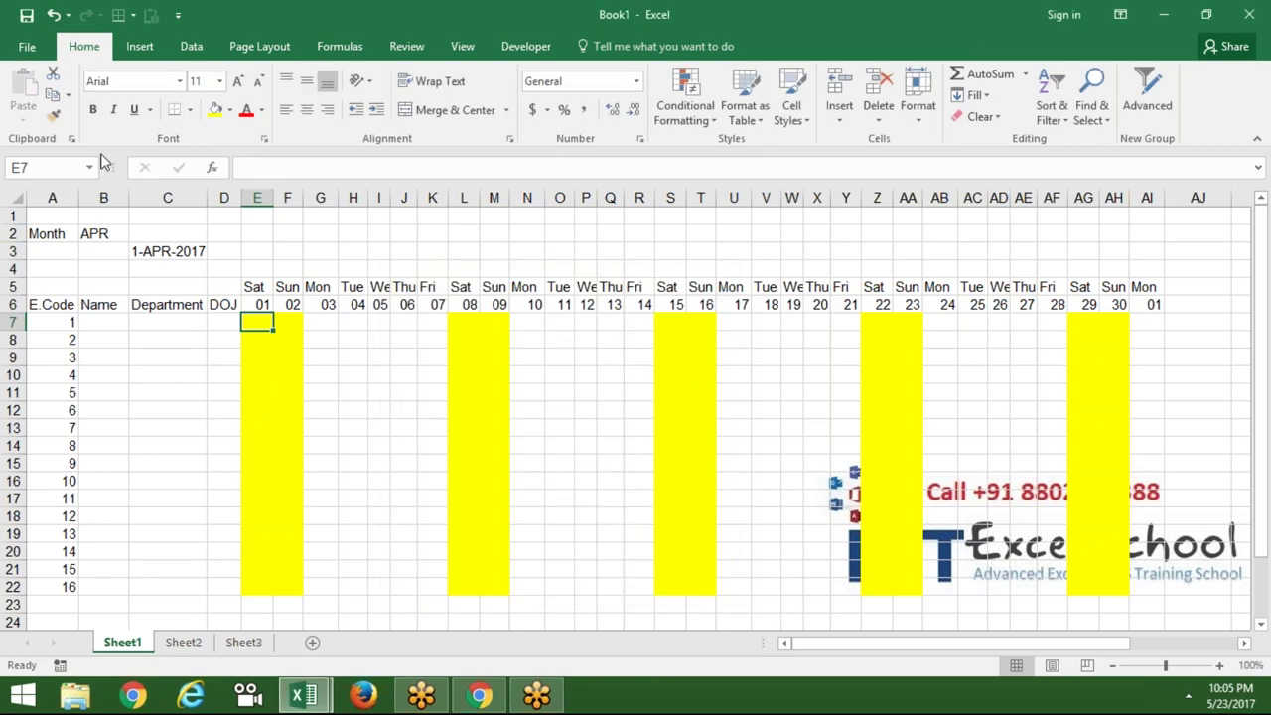
Step: Copy E7's conditional formatting across the attendance grid with Format Painter
{"action": "left_click", "coordinate": [55, 115]}
{"action": "mouse_move", "coordinate": [256, 321]}
{"action": "left_mouse_down"}
{"action": "mouse_move", "coordinate": [1150, 570]}
{"action": "mouse_move", "coordinate": [758, 594]}
{"action": "left_mouse_up"}
{"action": "left_click_drag", "start_coordinate": [757, 589], "coordinate": [757, 589]}
{"action": "scroll", "coordinate": [695, 446], "scroll_direction": "left", "scroll_amount": 5}
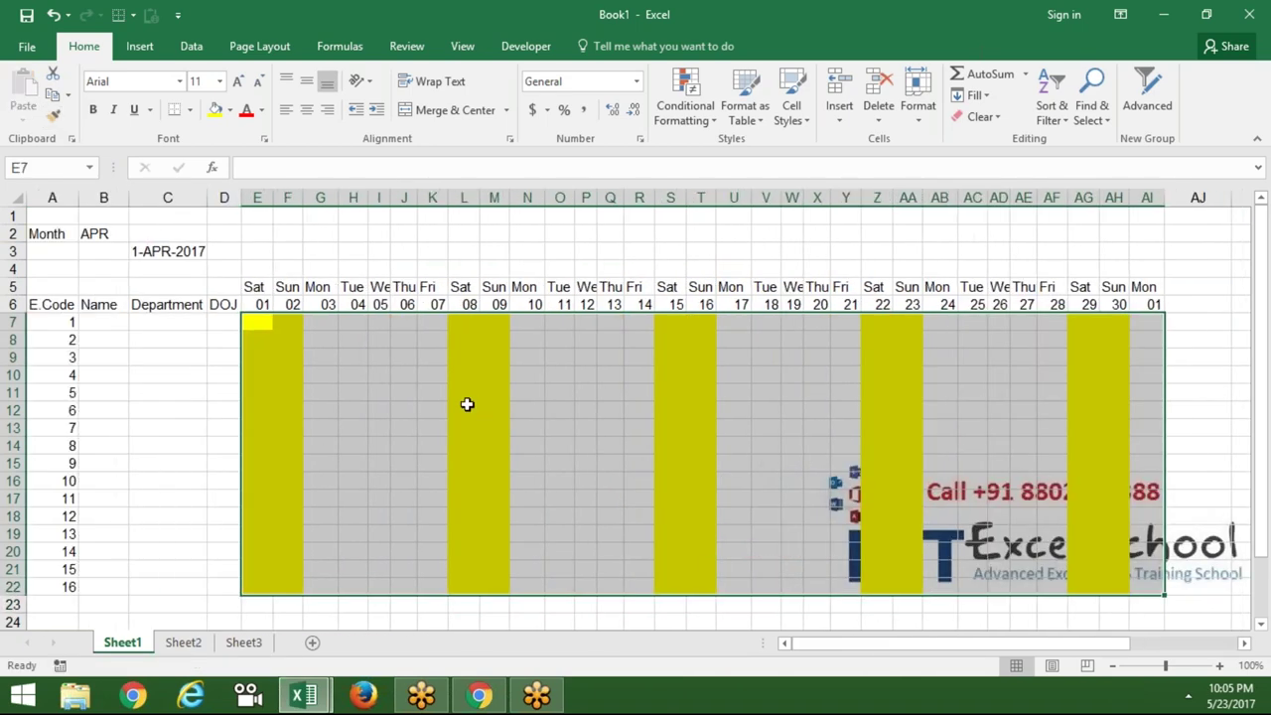
{"action": "left_click", "coordinate": [201, 266]}
Step: Check the C3 date formula, the month cell B2 and the Sheet2 holiday list
{"action": "left_click", "coordinate": [196, 252]}
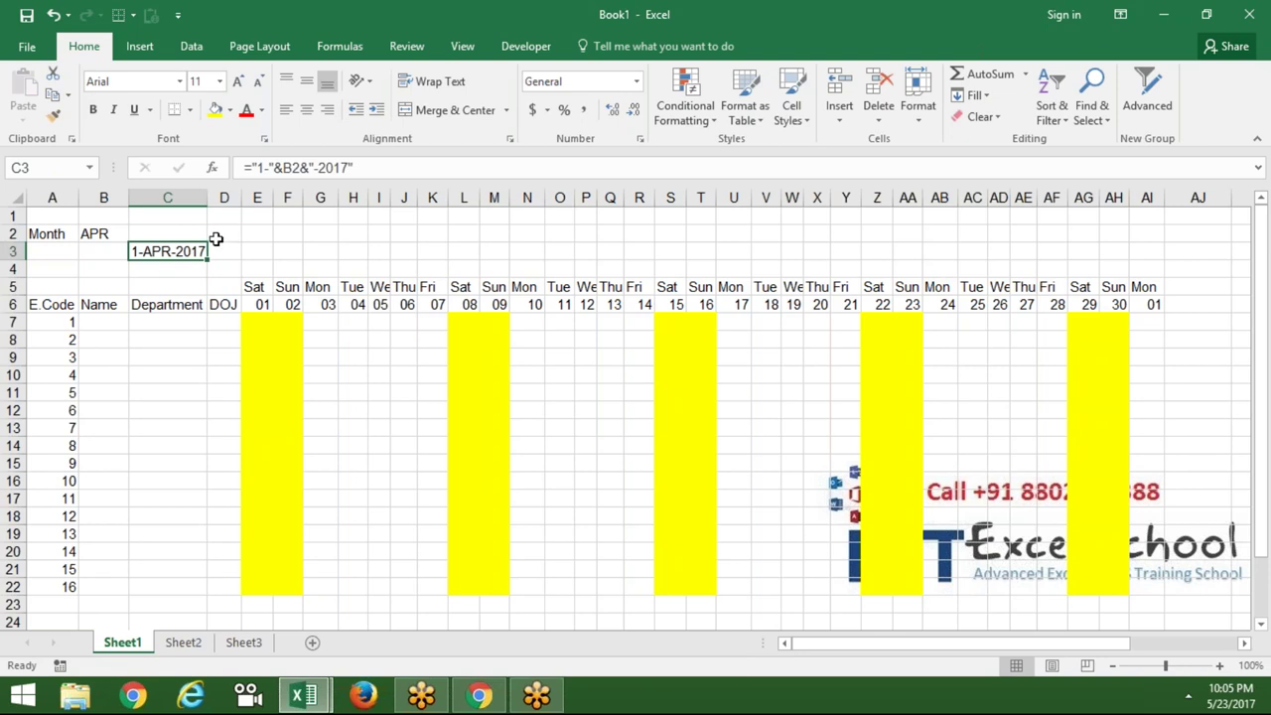
{"action": "left_click", "coordinate": [117, 234]}
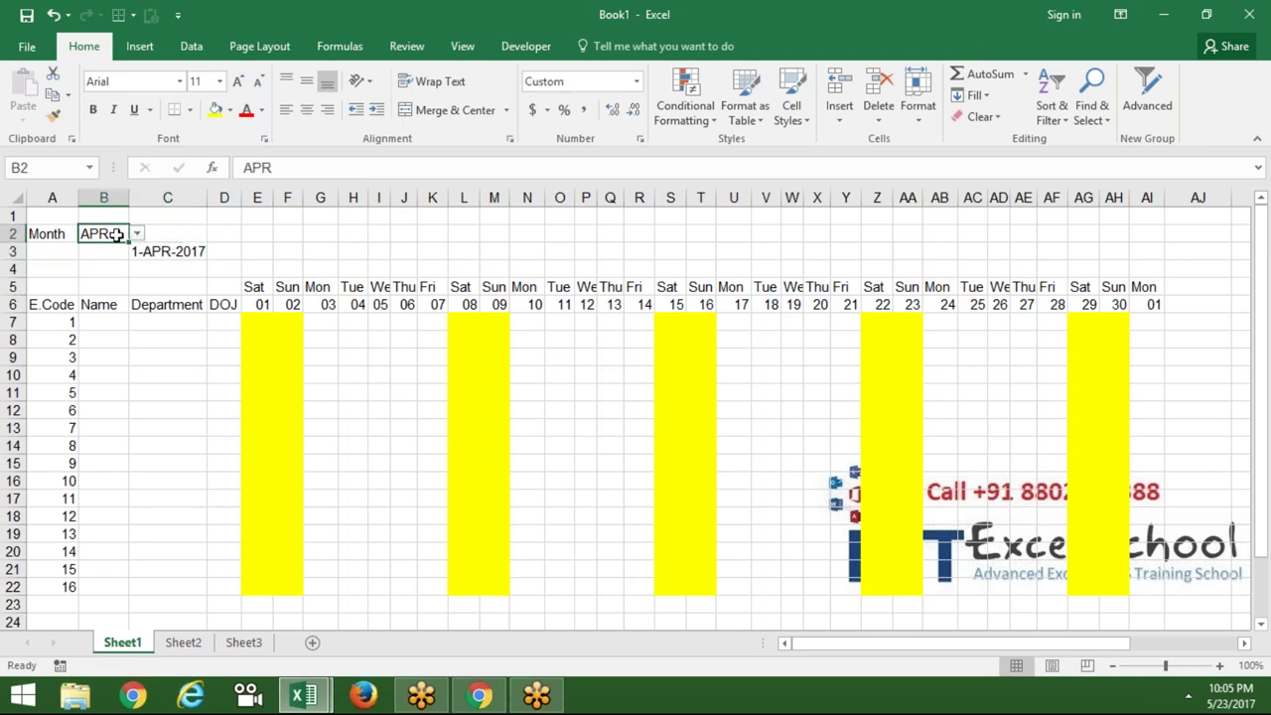
{"action": "left_click", "coordinate": [194, 647]}
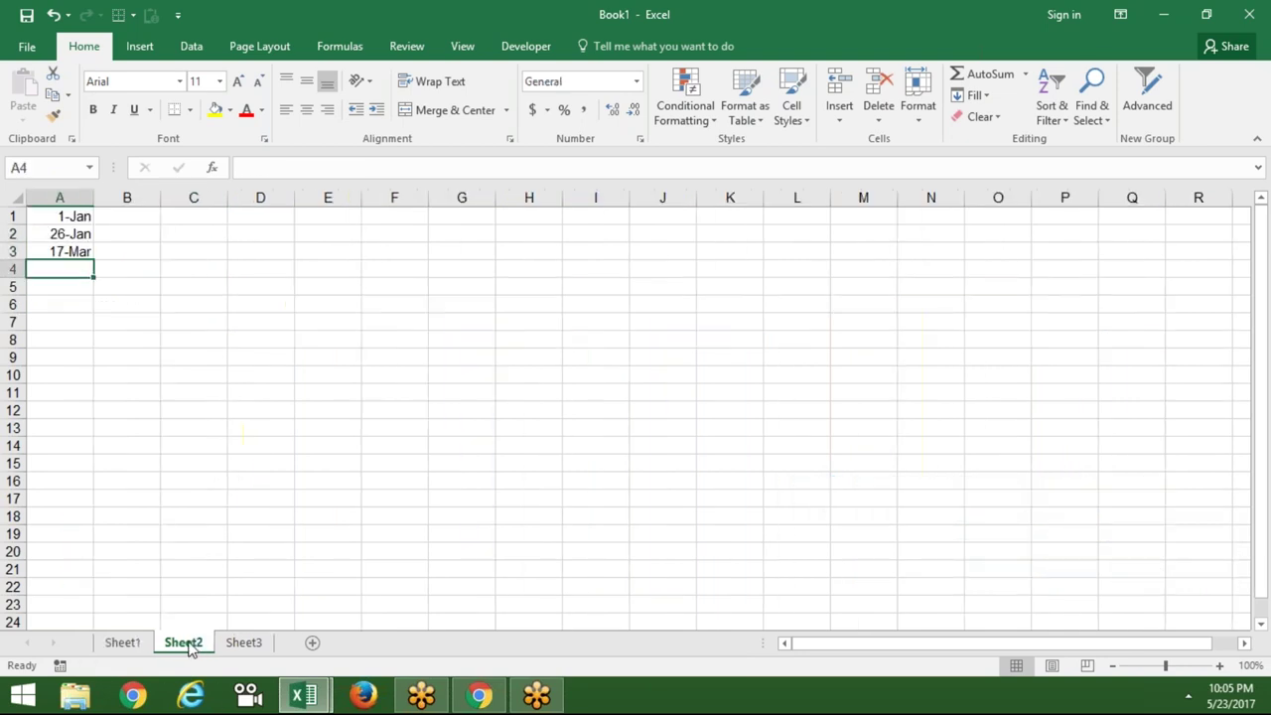
{"action": "left_click", "coordinate": [117, 642]}
Step: Switch the month drop-down to MAR and select the first grid cell E7
{"action": "left_click", "coordinate": [137, 233]}
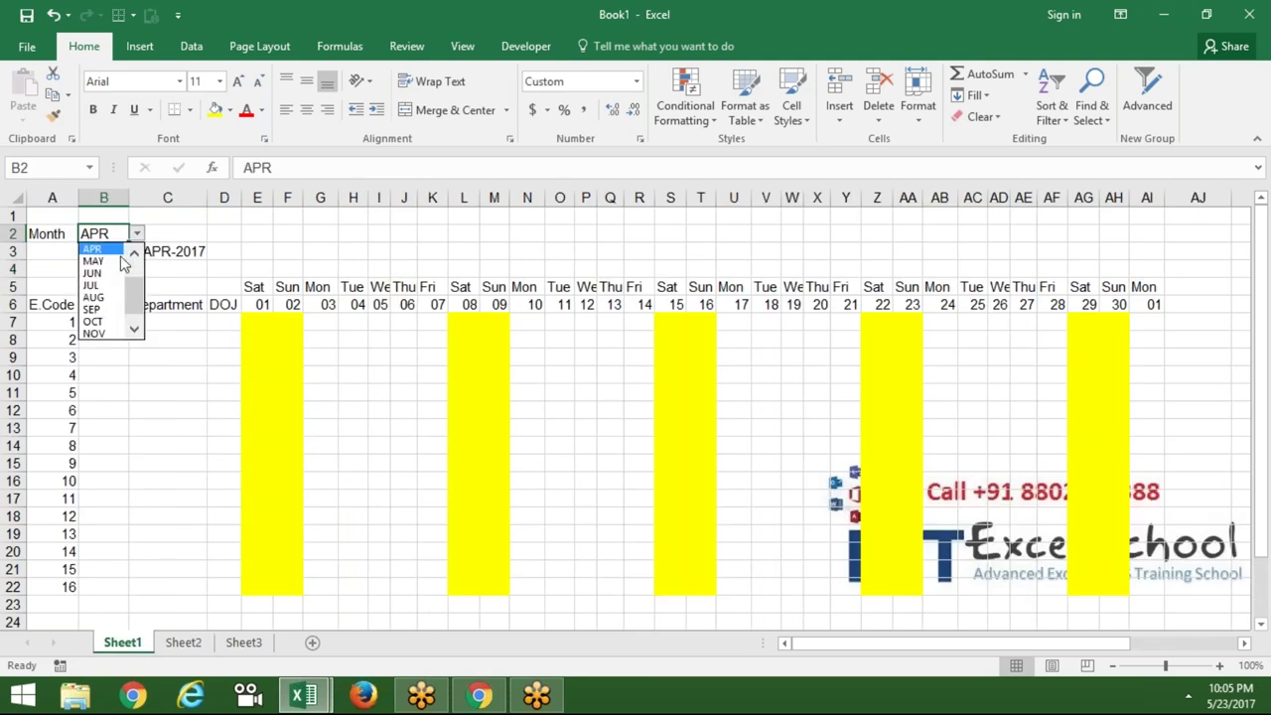
{"action": "scroll", "coordinate": [127, 266], "scroll_direction": "up", "scroll_amount": 2}
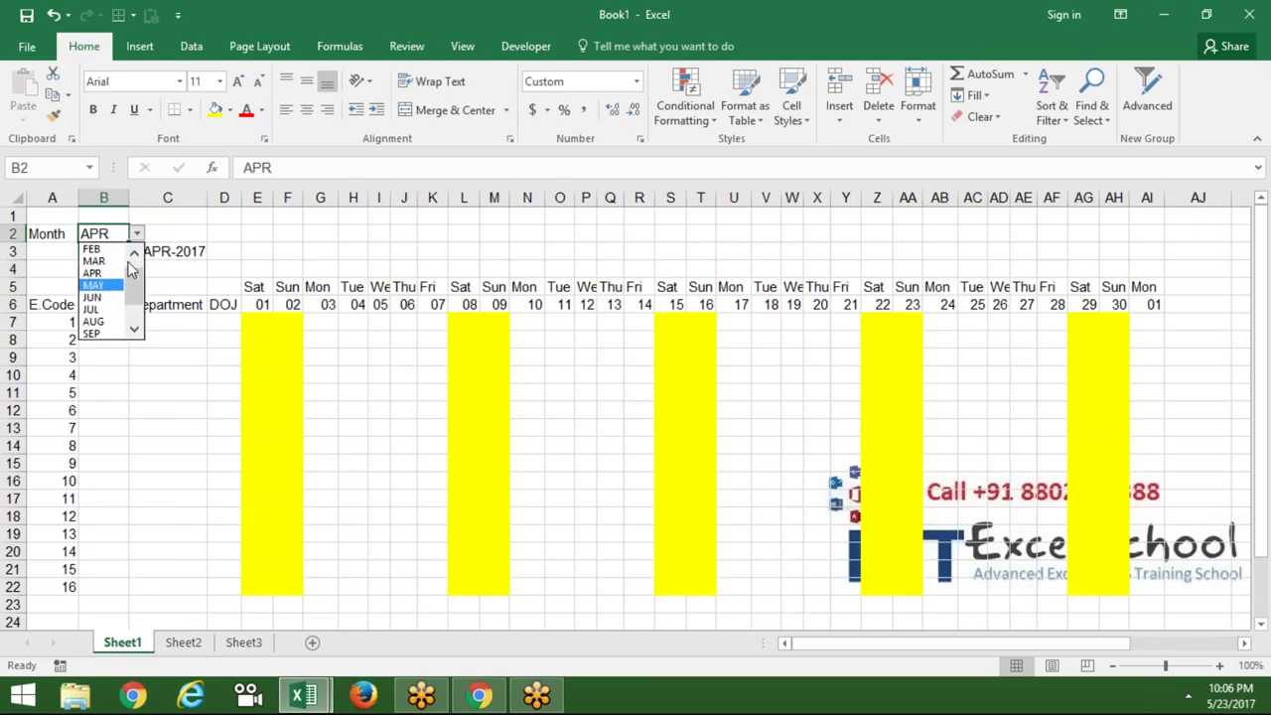
{"action": "left_click", "coordinate": [115, 262]}
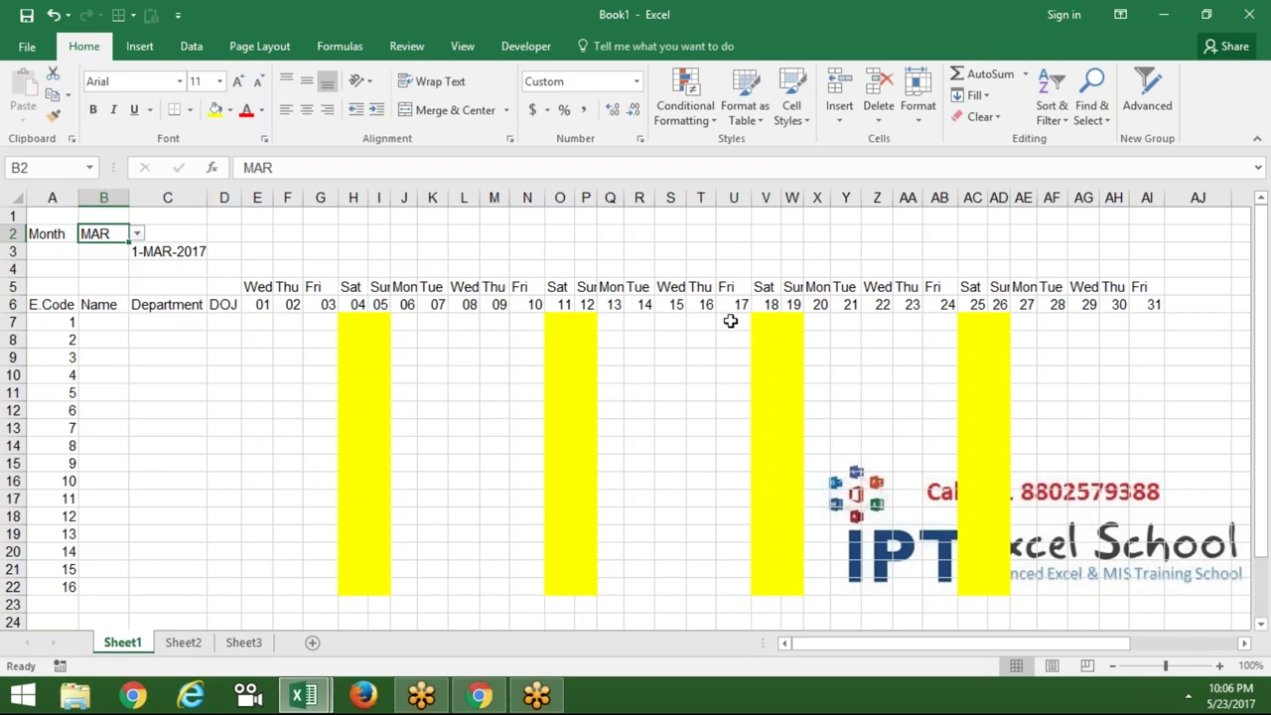
{"action": "left_click", "coordinate": [731, 321]}
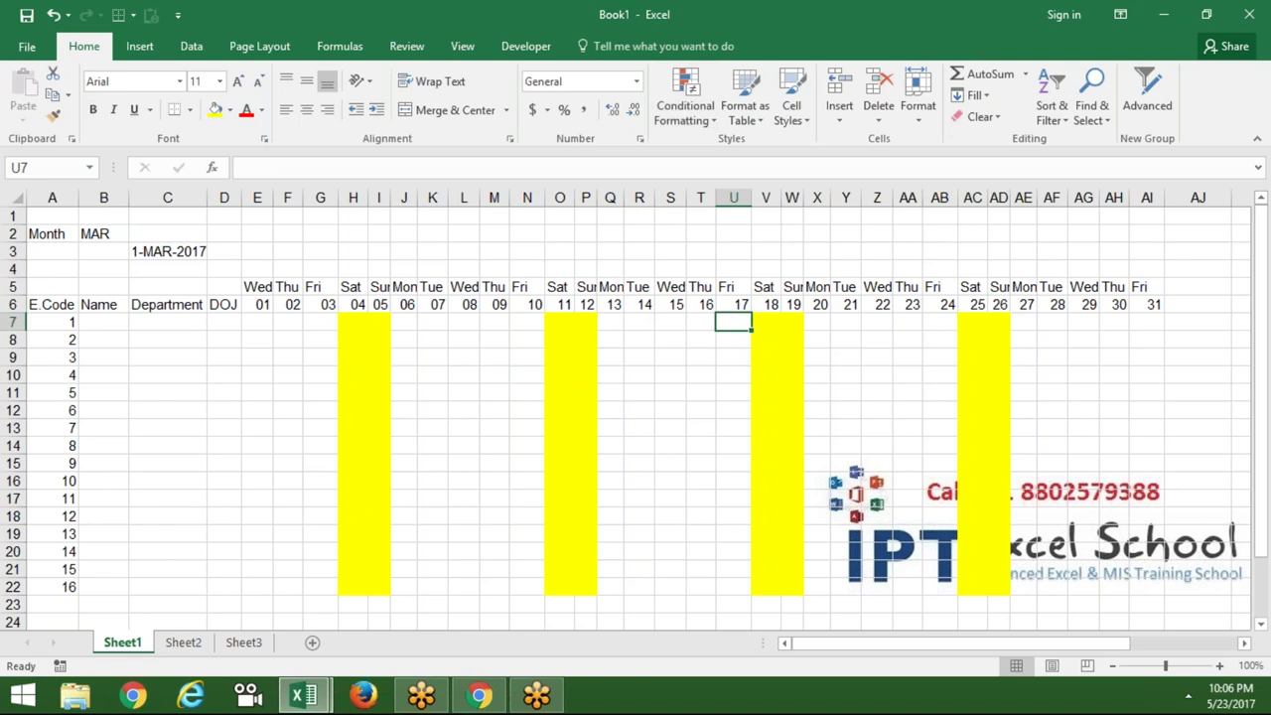
{"action": "left_click", "coordinate": [258, 310]}
{"action": "left_click", "coordinate": [259, 321]}
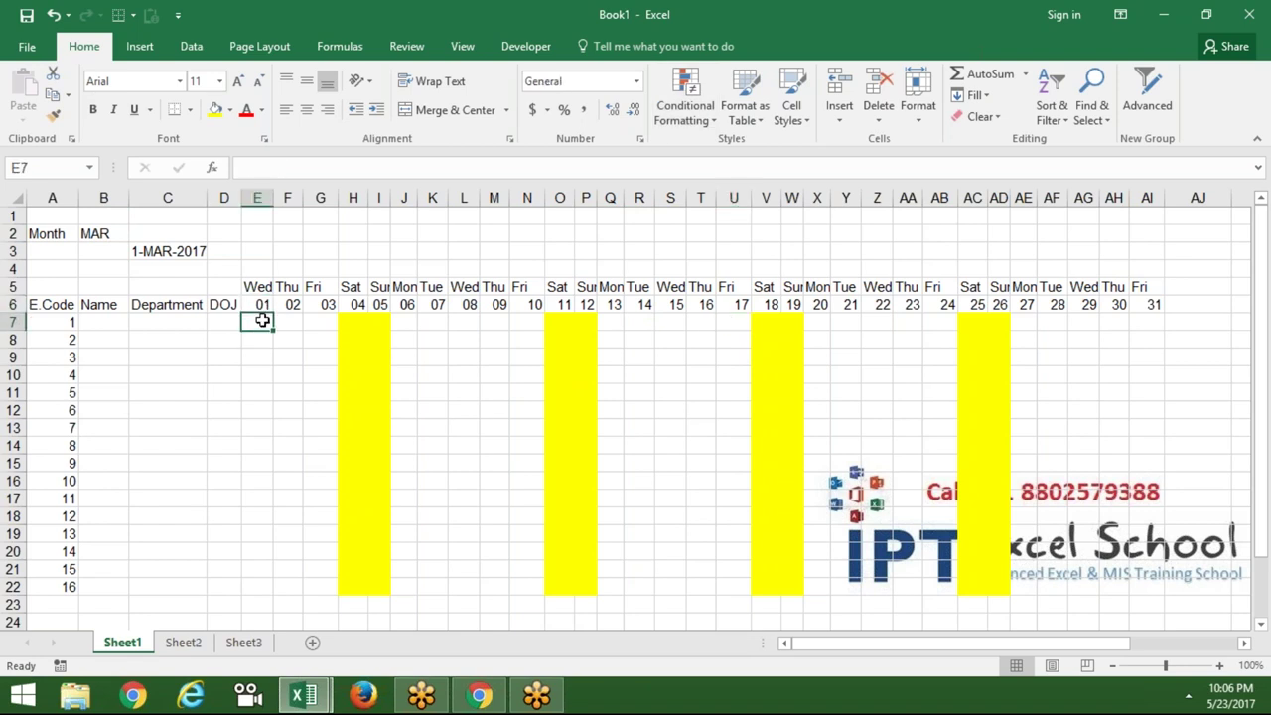
Step: Correct the holiday rule to =COUNTIF(Sheet2!$A:$A,E$6)>0 so Fri 17 March shades green
{"action": "left_click", "coordinate": [695, 114]}
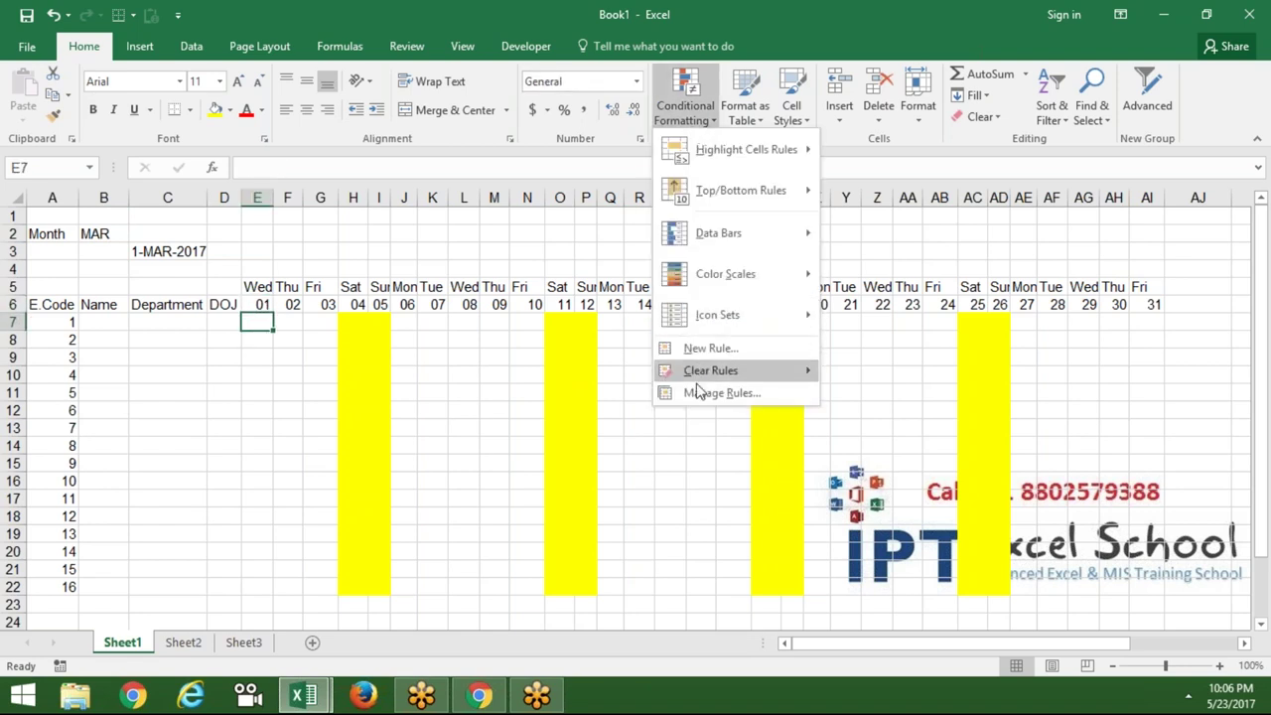
{"action": "left_click", "coordinate": [697, 391]}
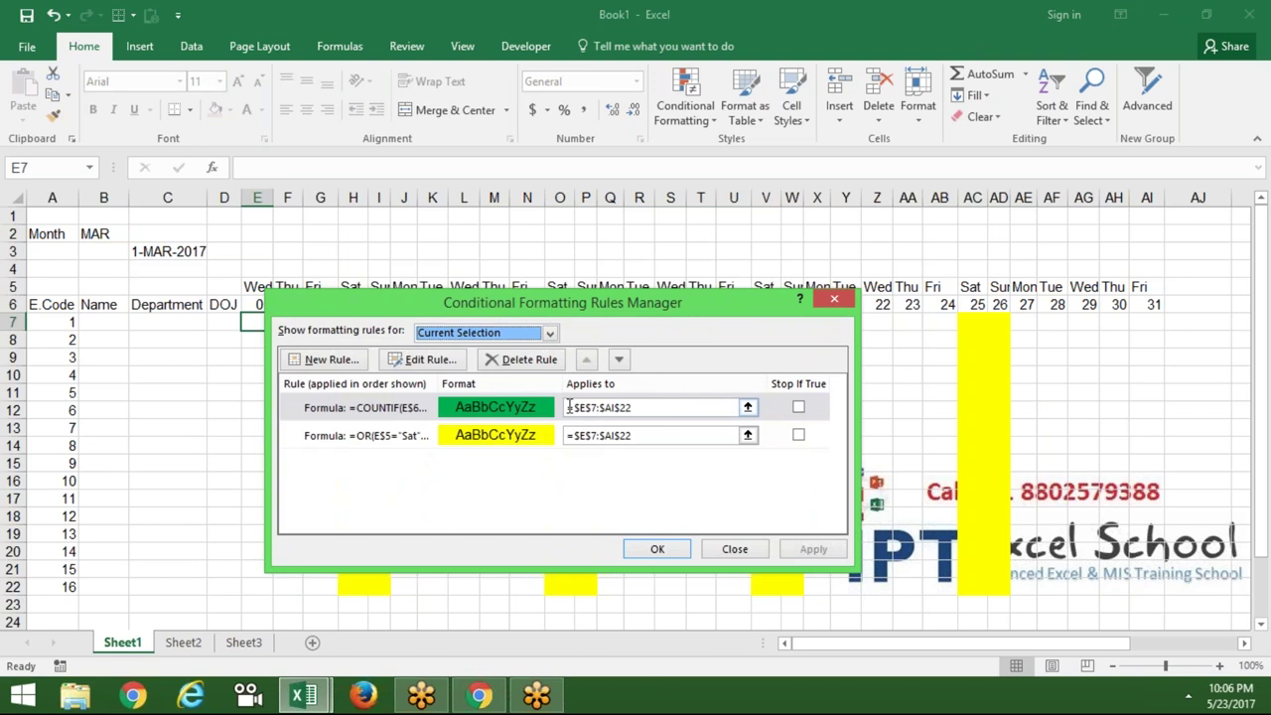
{"action": "left_click", "coordinate": [503, 414]}
{"action": "double_click", "coordinate": [503, 414]}
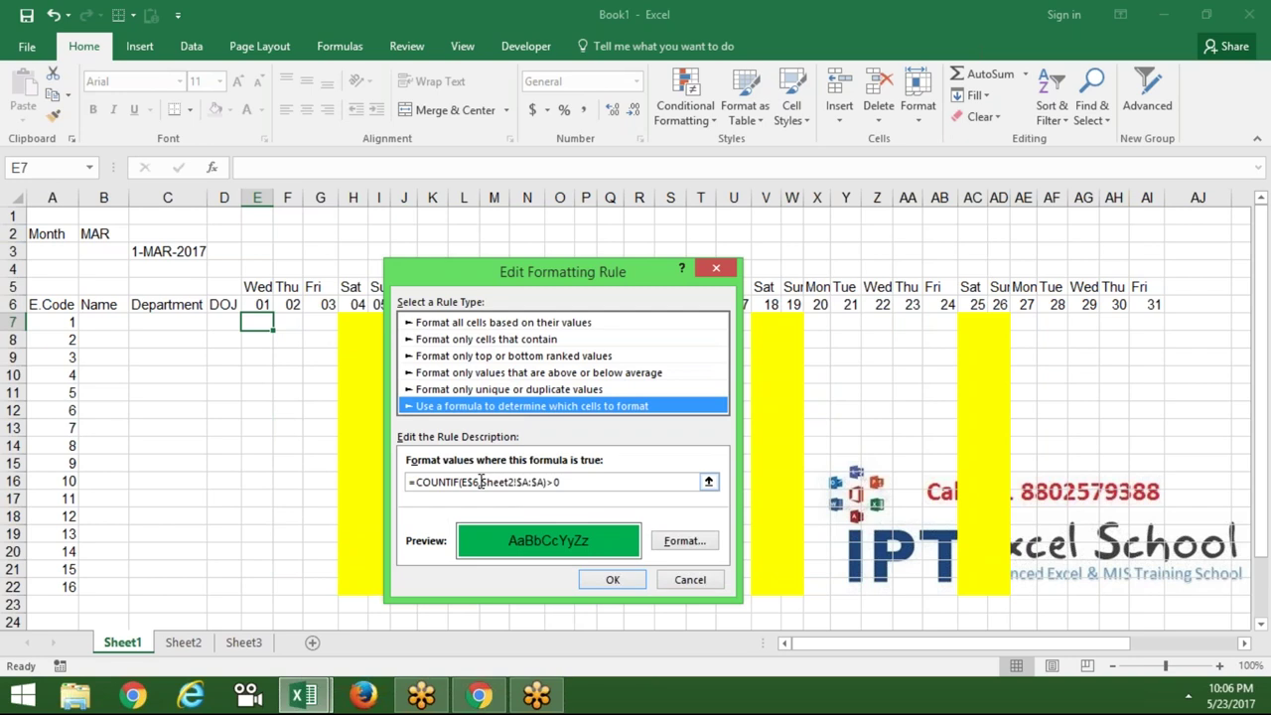
{"action": "double_click", "coordinate": [464, 481]}
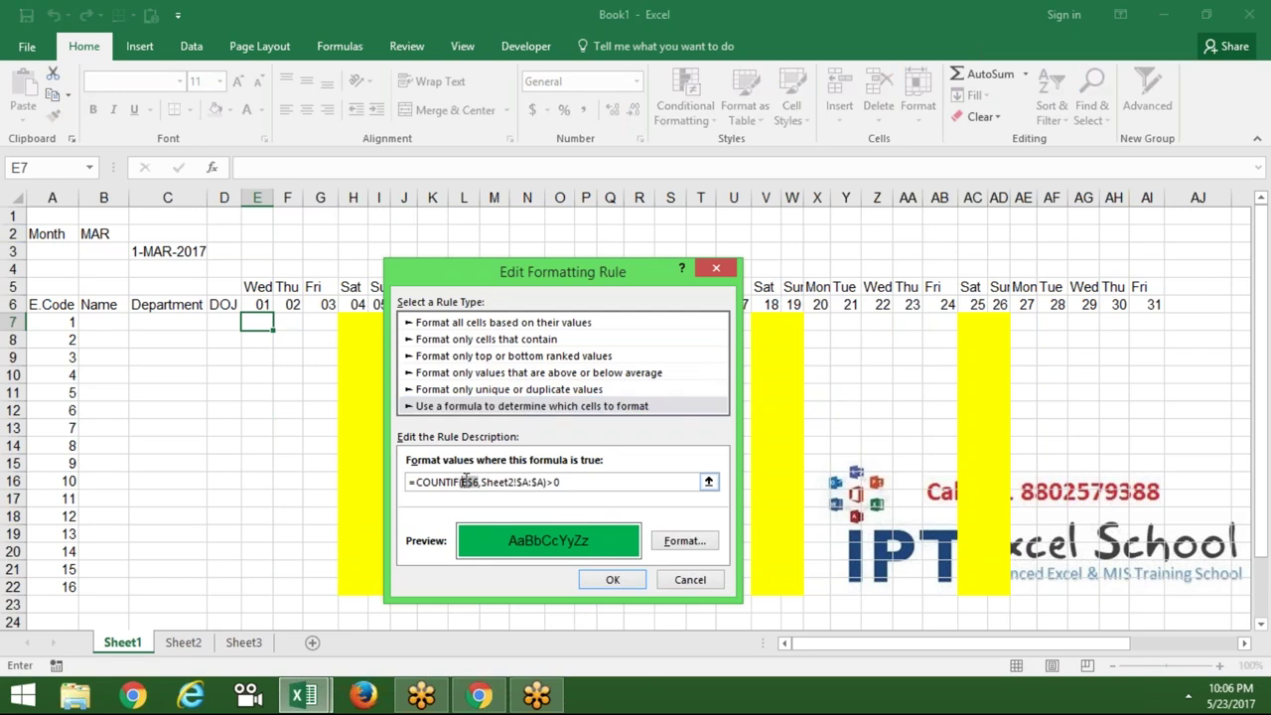
{"action": "key", "text": "Delete"}
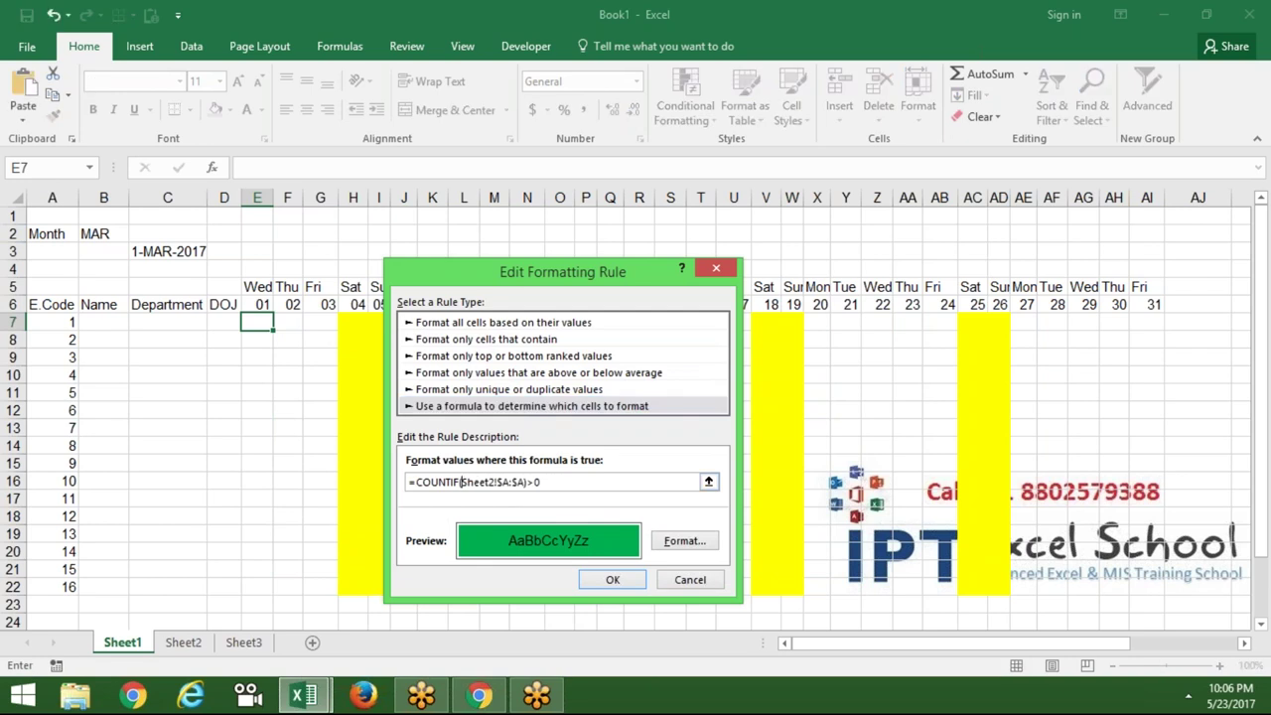
{"action": "left_click", "coordinate": [527, 482]}
{"action": "type", "text": ",E$6"}
{"action": "left_click", "coordinate": [612, 584]}
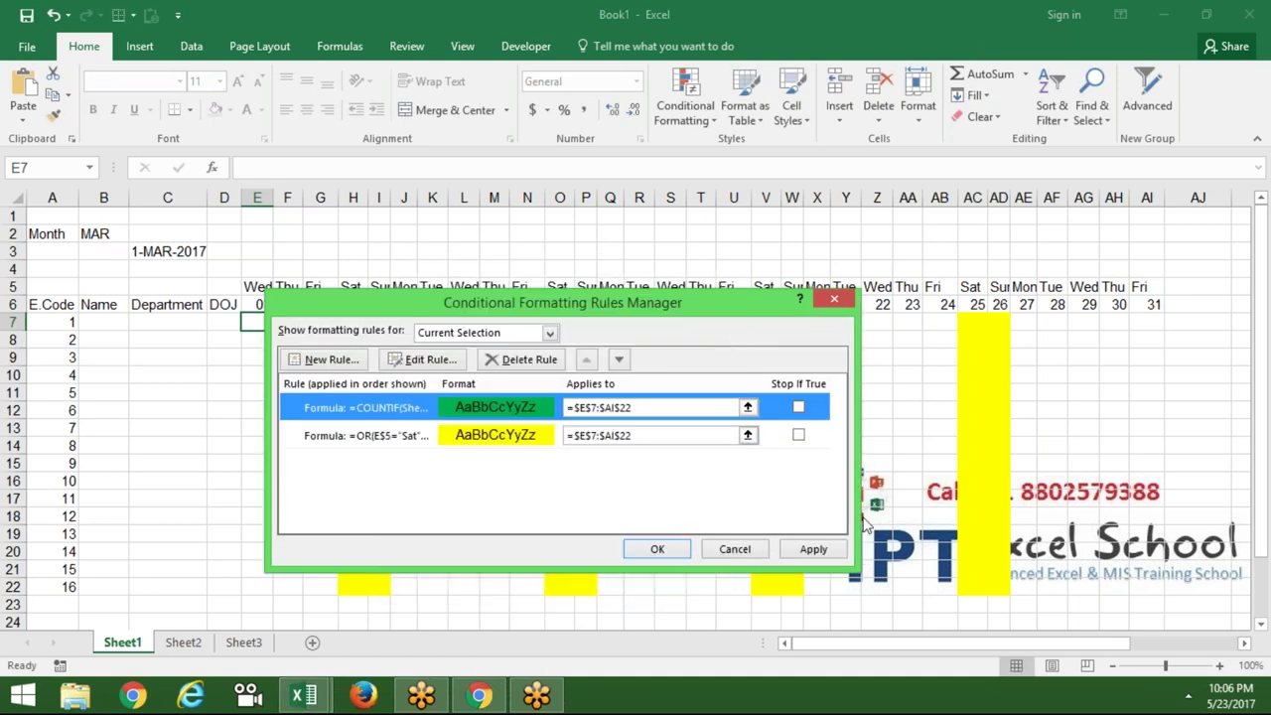
{"action": "left_click", "coordinate": [816, 552]}
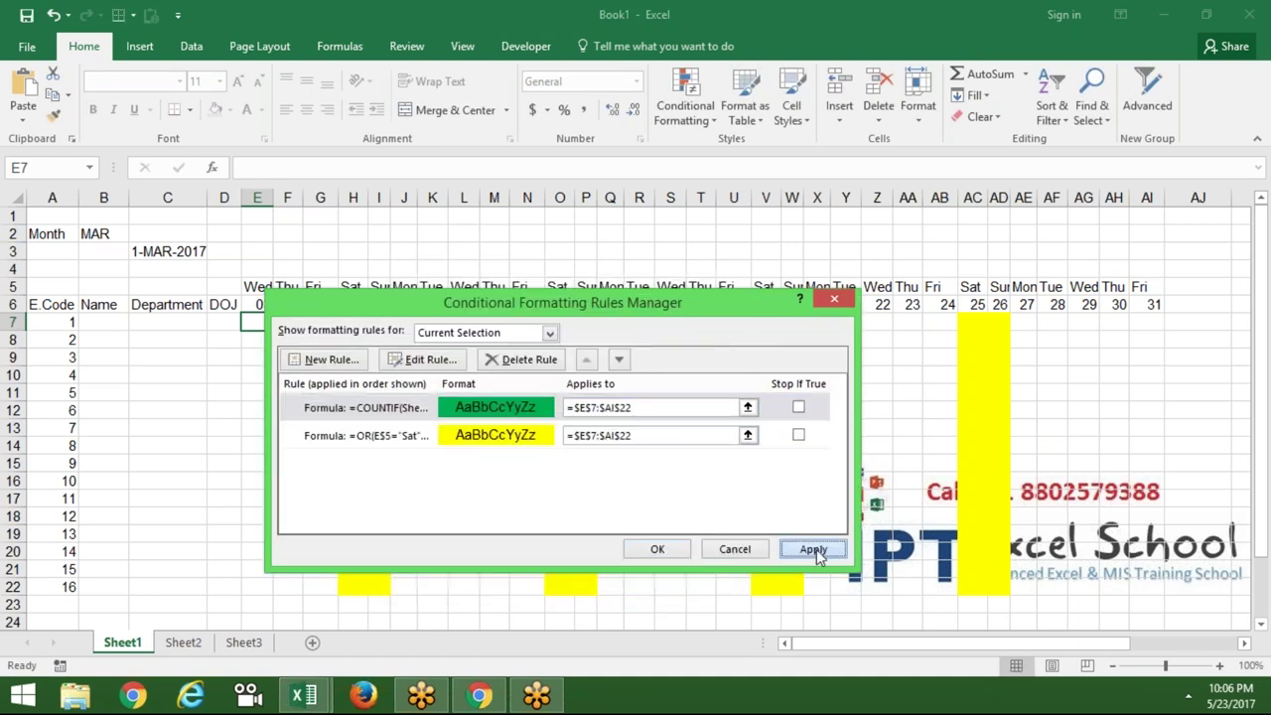
{"action": "left_click", "coordinate": [660, 546]}
{"action": "left_click", "coordinate": [733, 305]}
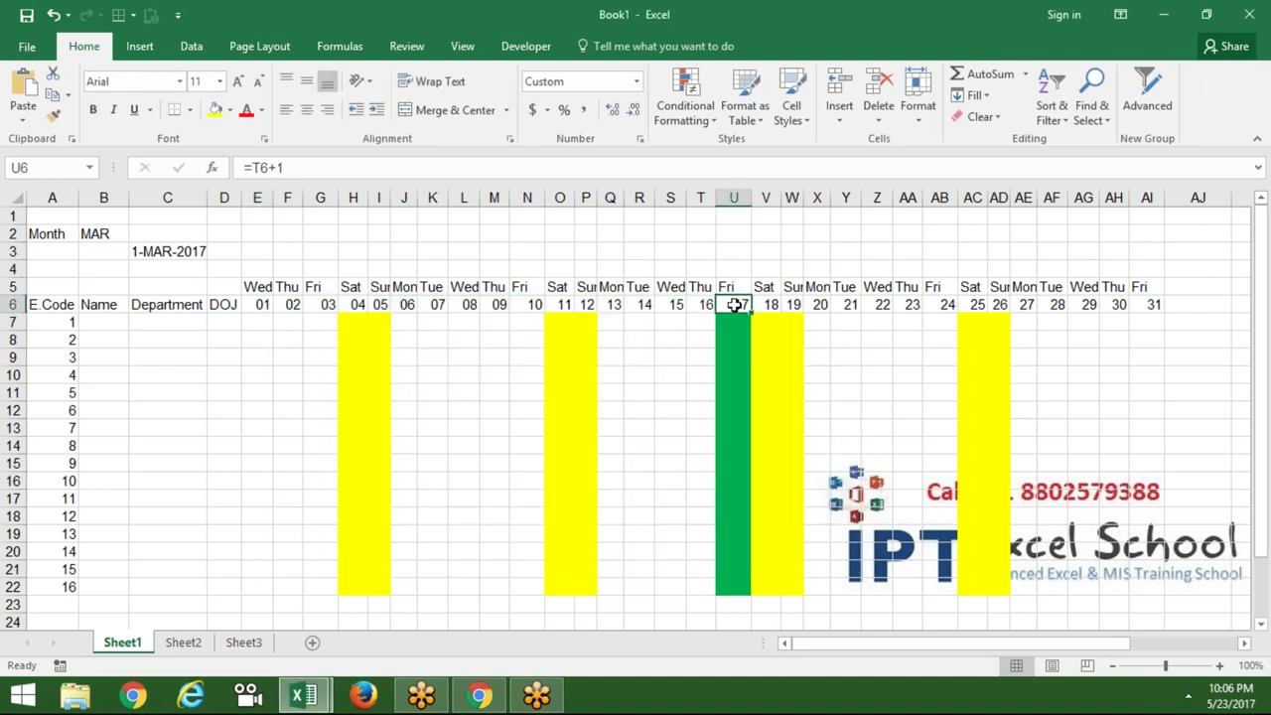
{"action": "left_click", "coordinate": [189, 648]}
{"action": "left_click", "coordinate": [71, 198]}
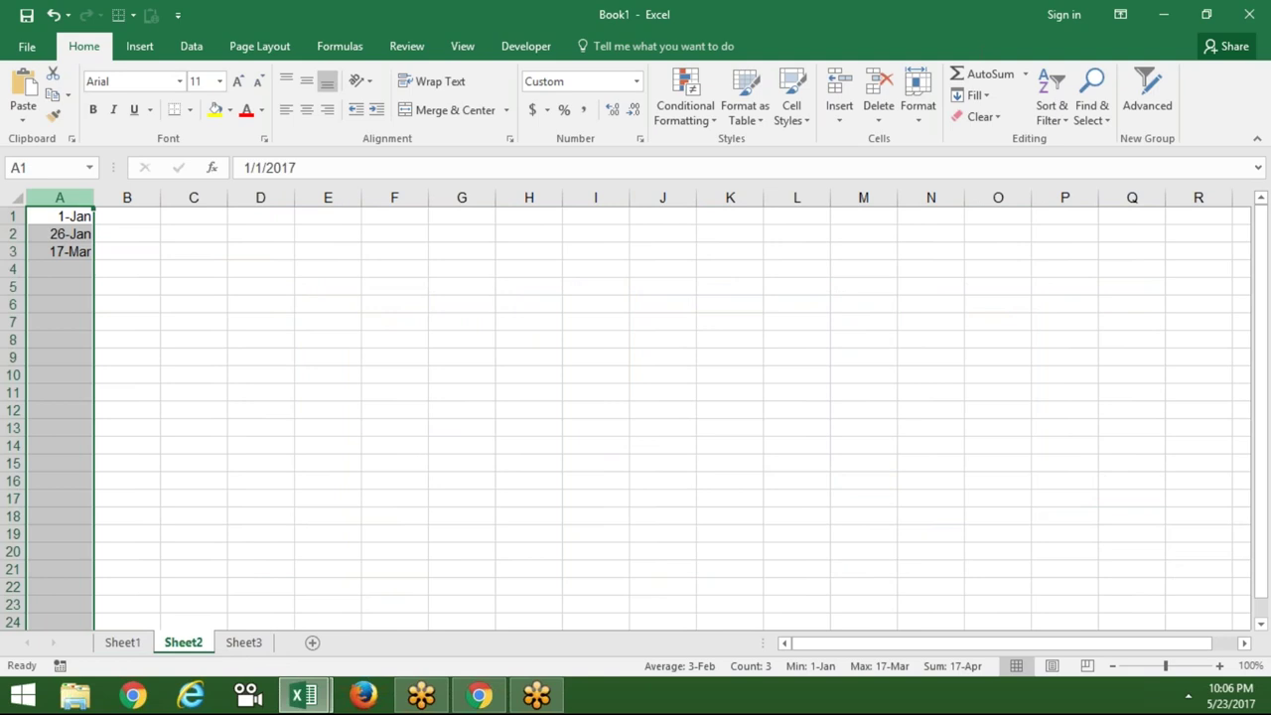
{"action": "left_click", "coordinate": [71, 252]}
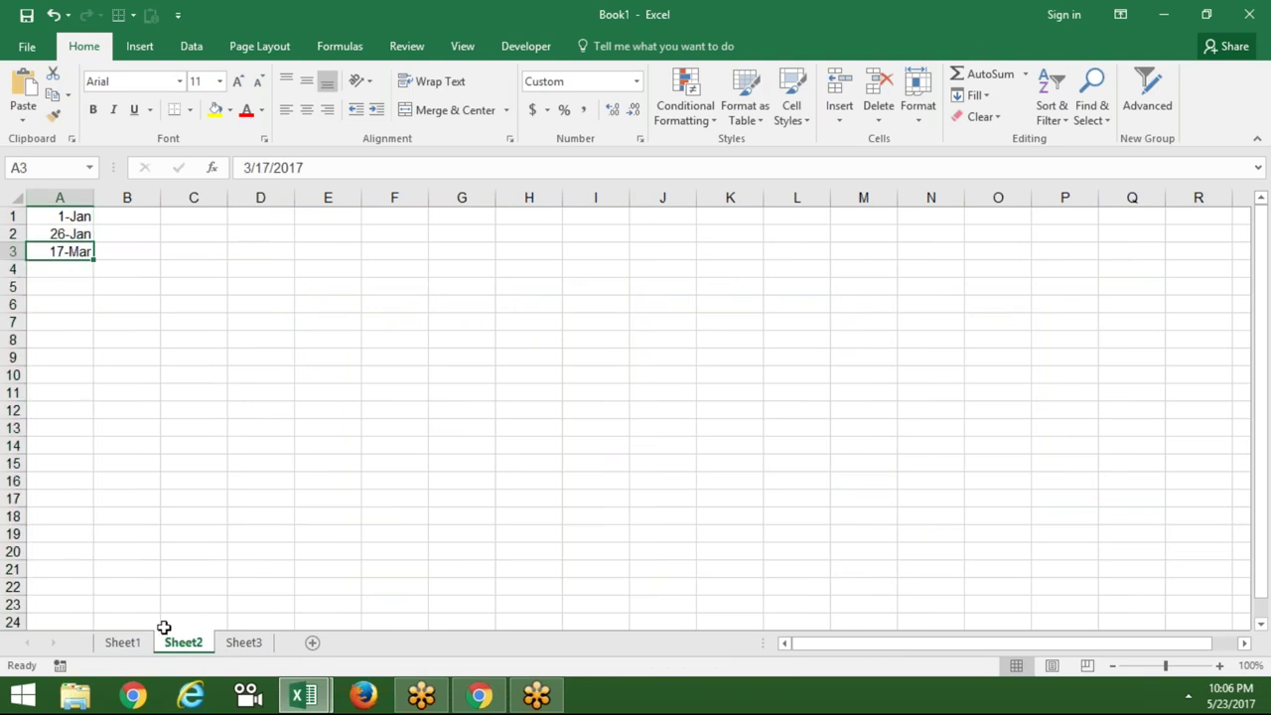
{"action": "left_click", "coordinate": [134, 645]}
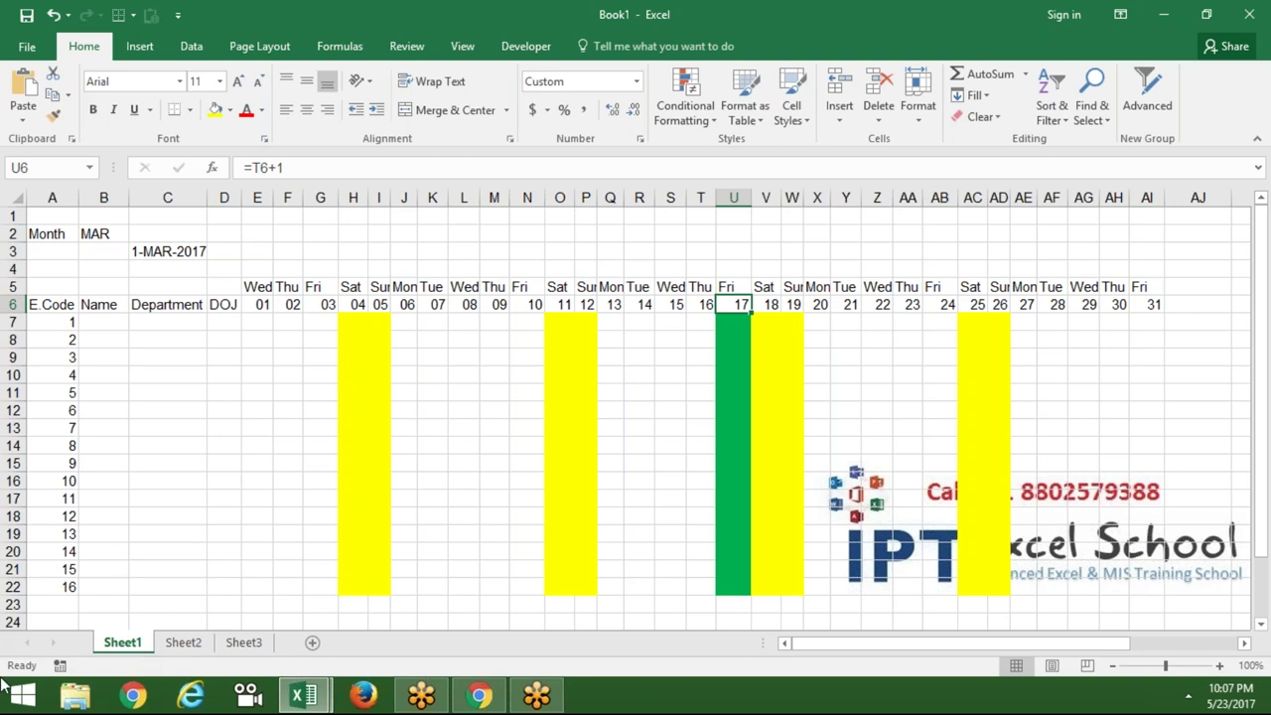
{"action": "left_click", "coordinate": [215, 339]}
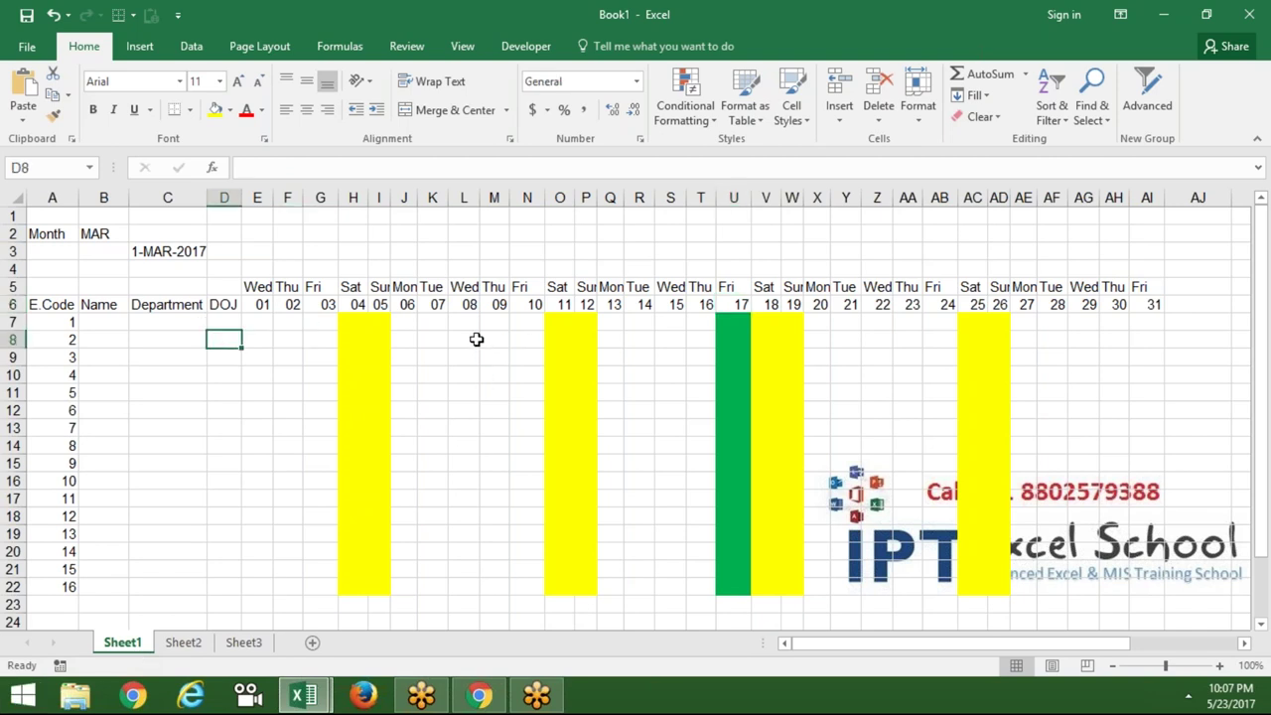
{"action": "left_click", "coordinate": [473, 338]}
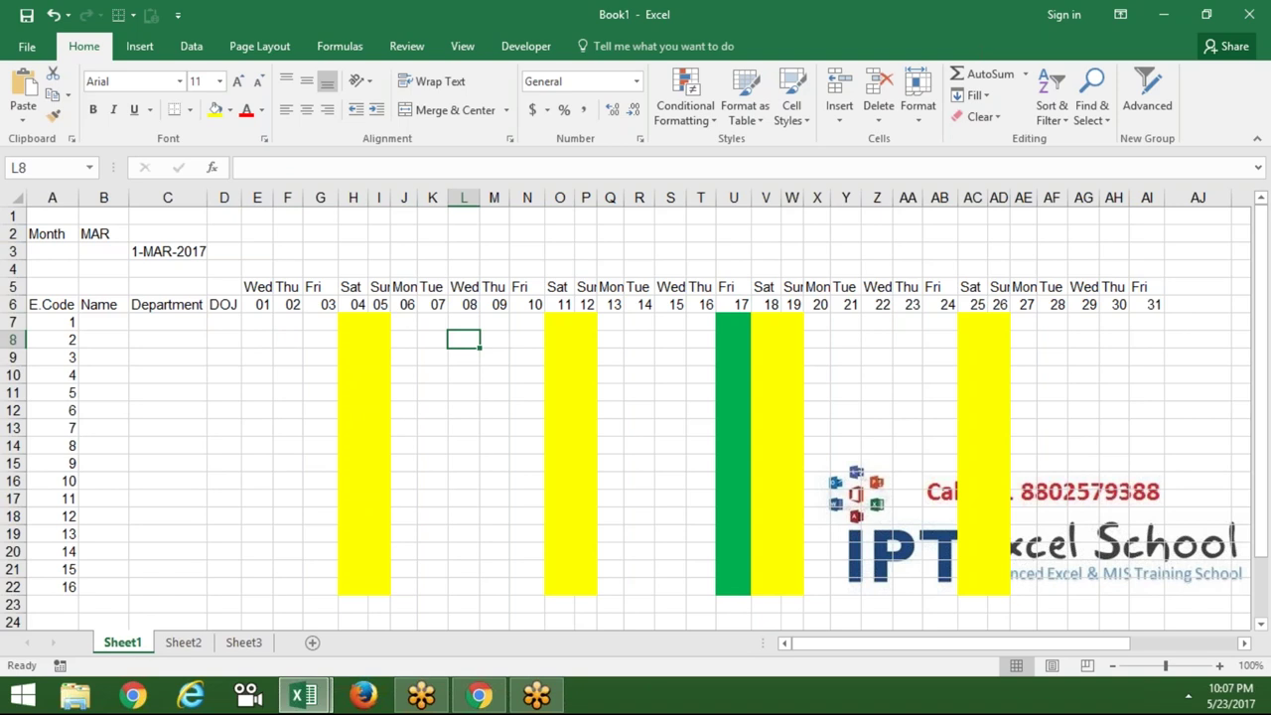
{"action": "key", "text": "Right"}
{"action": "key", "text": "Right"}
{"action": "key", "text": "Right"}
{"action": "key", "text": "Right"}
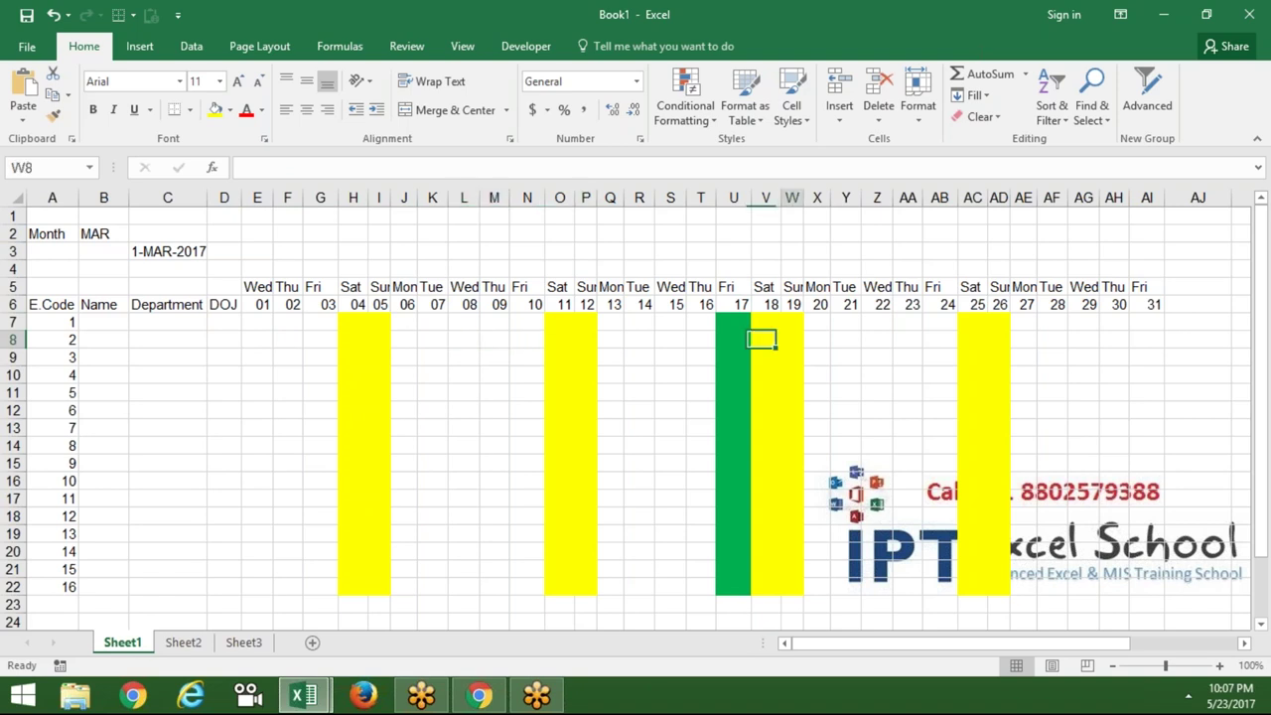
{"action": "key", "text": "Right"}
{"action": "key", "text": "Right"}
{"action": "key", "text": "Right"}
{"action": "key", "text": "Right"}
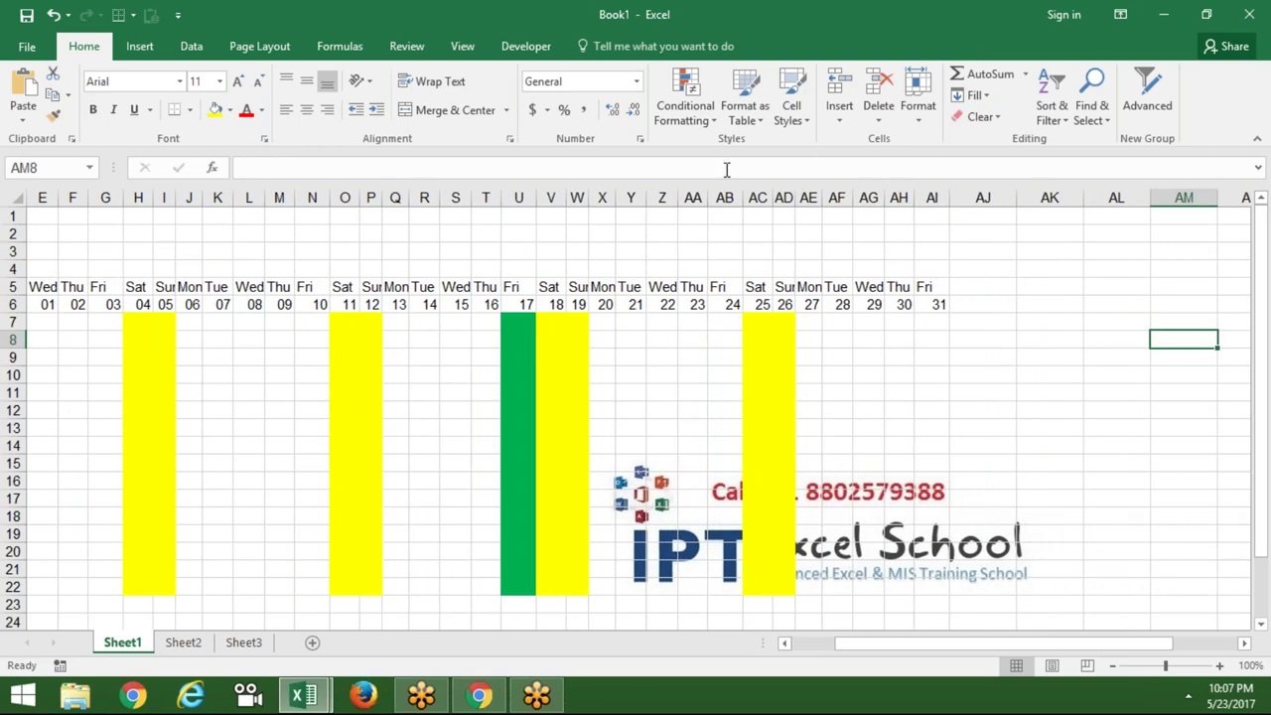
{"action": "left_click", "coordinate": [899, 197]}
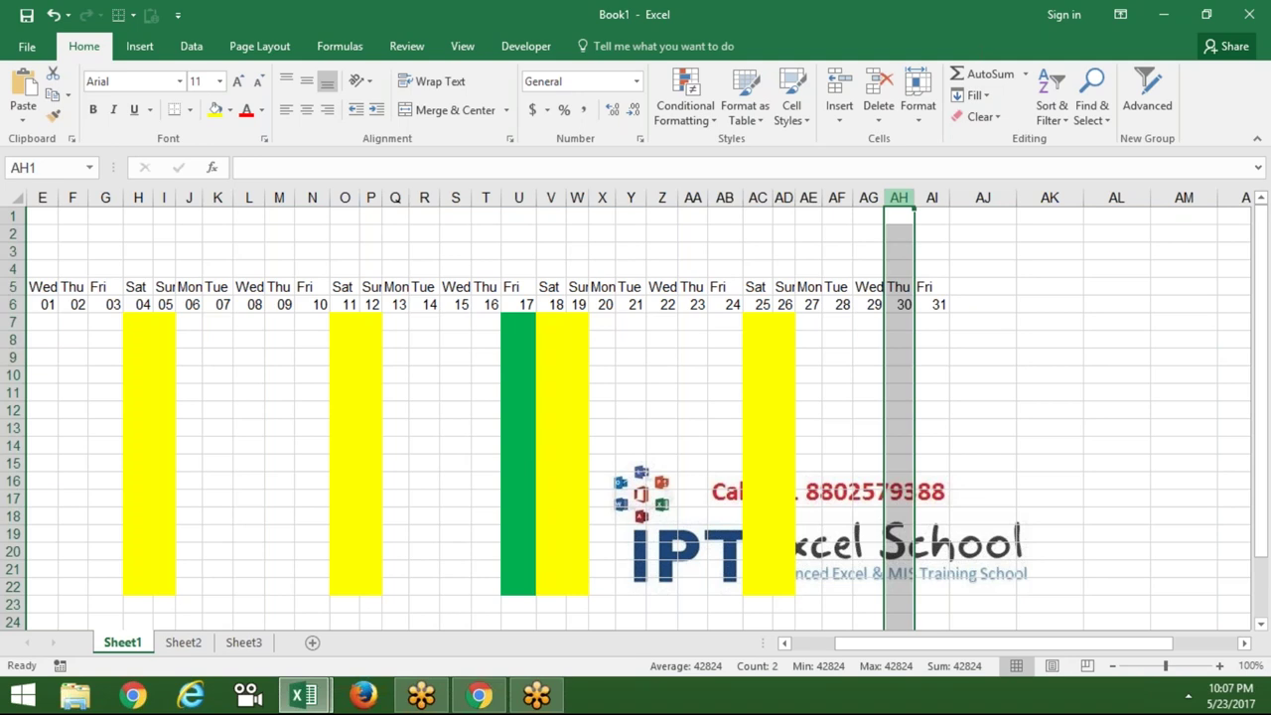
{"action": "key", "text": "Left"}
{"action": "key", "text": "Left"}
{"action": "key", "text": "Left"}
{"action": "key", "text": "Left"}
{"action": "key", "text": "Left"}
{"action": "key", "text": "Left"}
{"action": "key", "text": "Left"}
{"action": "key", "text": "Left"}
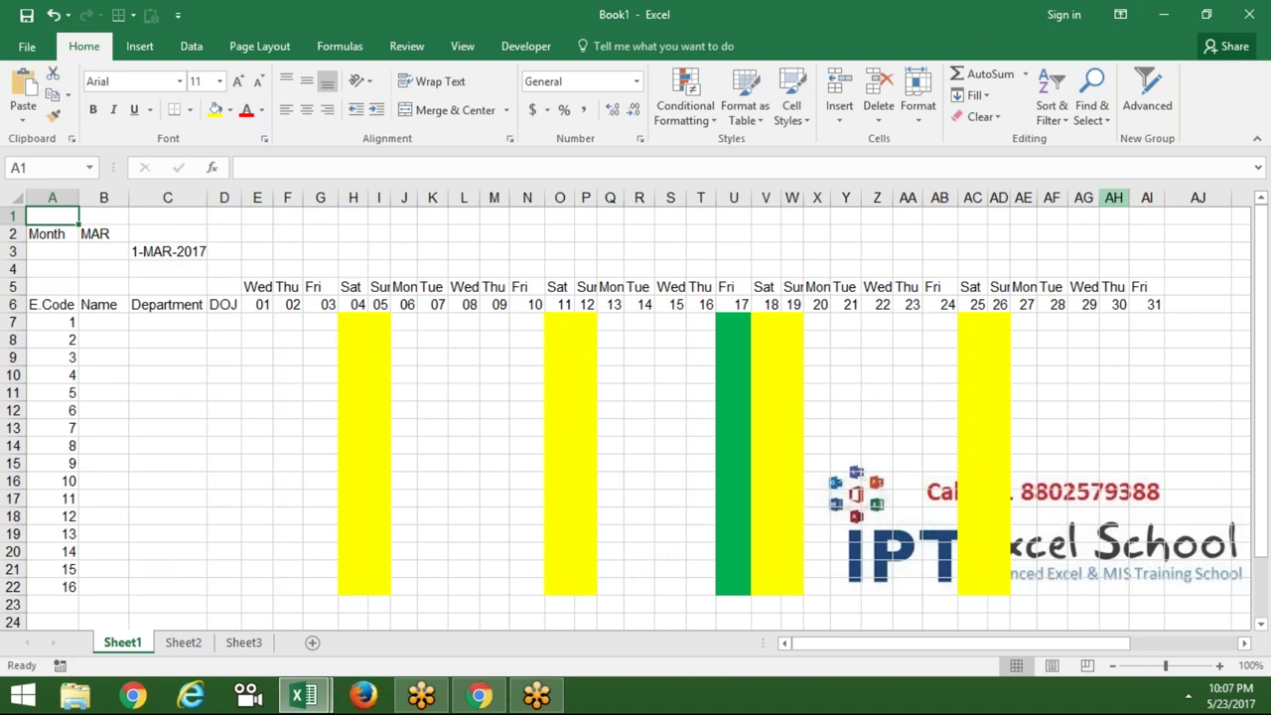
Step: Save the workbook to the Desktop as macro-enabled 'att' and close its window
{"action": "left_click", "coordinate": [26, 16]}
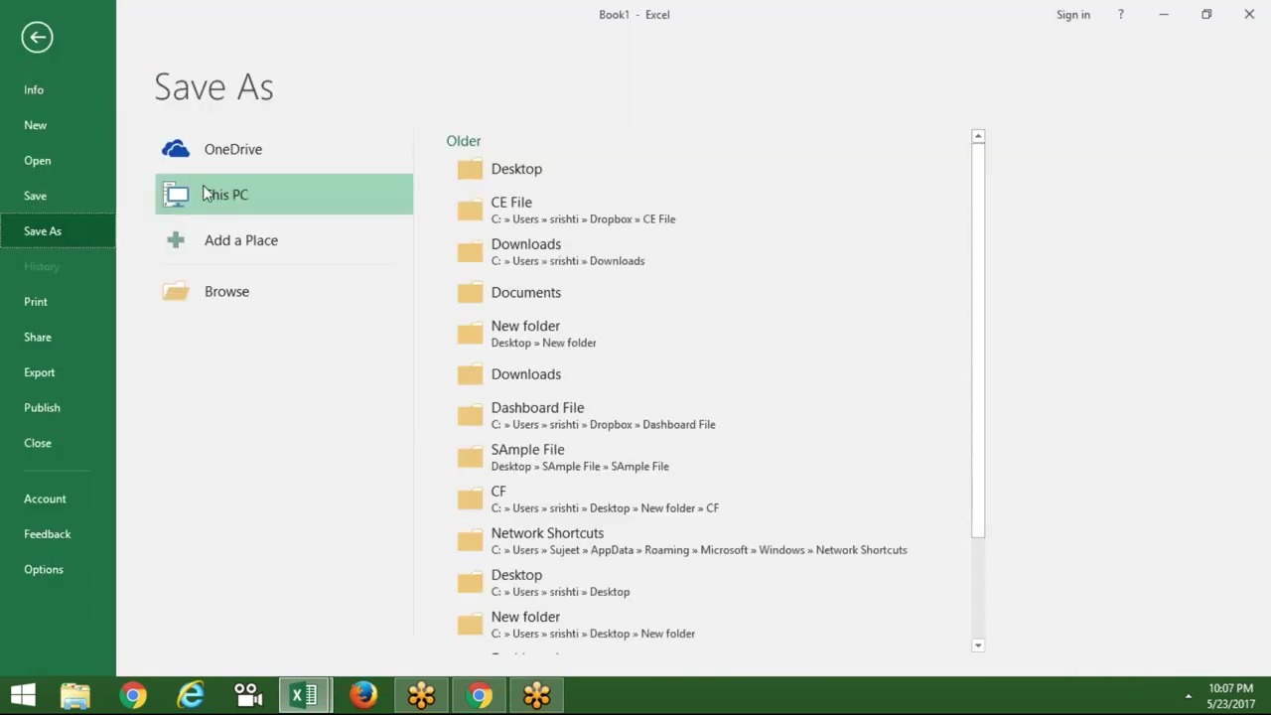
{"action": "left_click", "coordinate": [235, 318]}
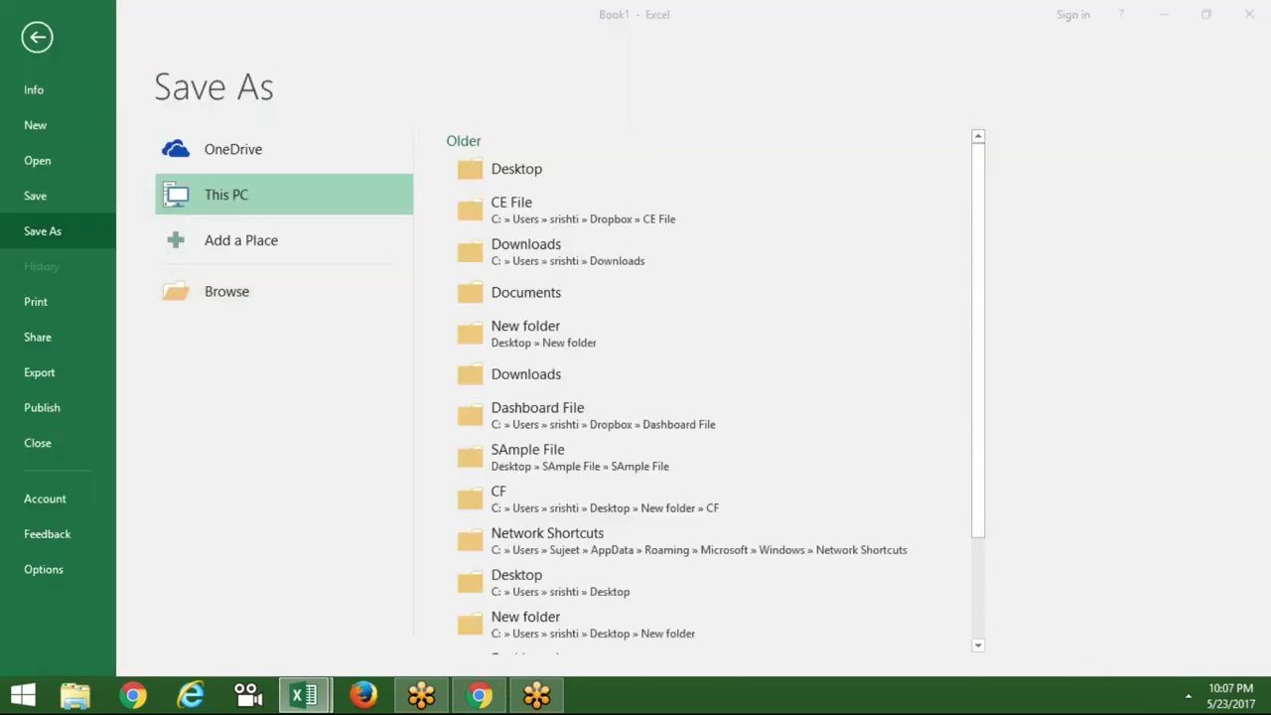
{"action": "left_click", "coordinate": [83, 149]}
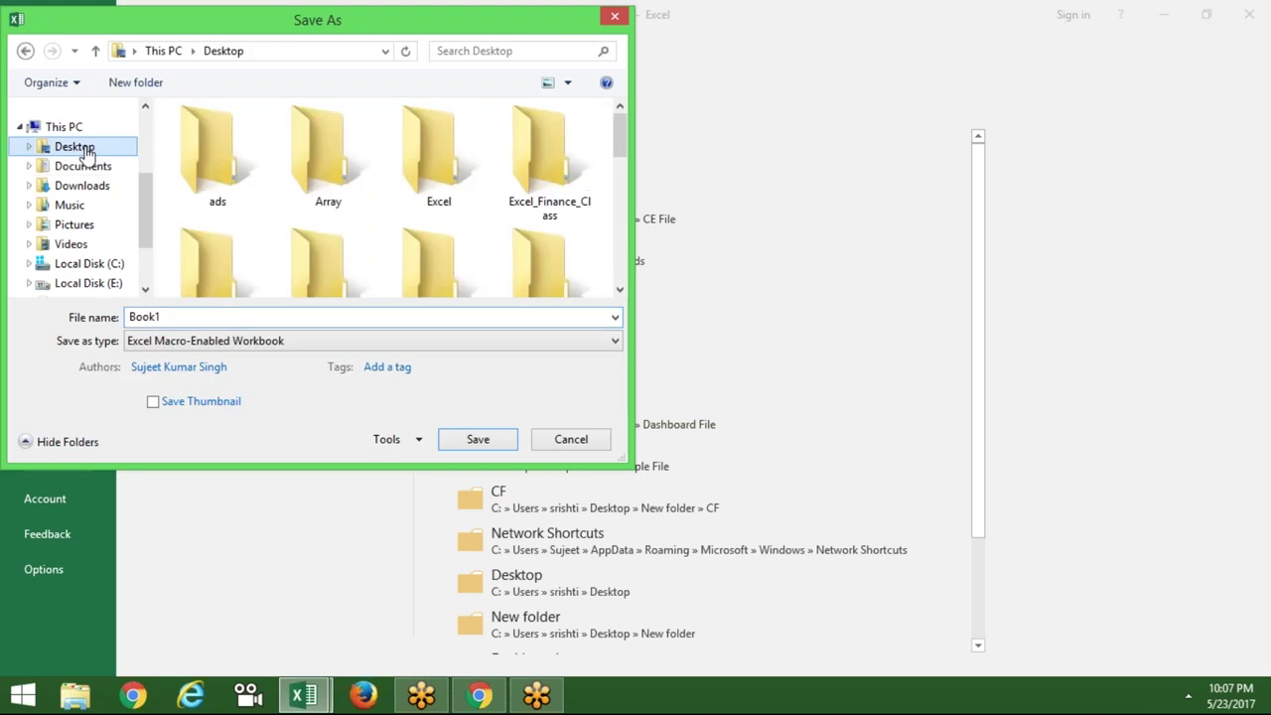
{"action": "double_click", "coordinate": [174, 316]}
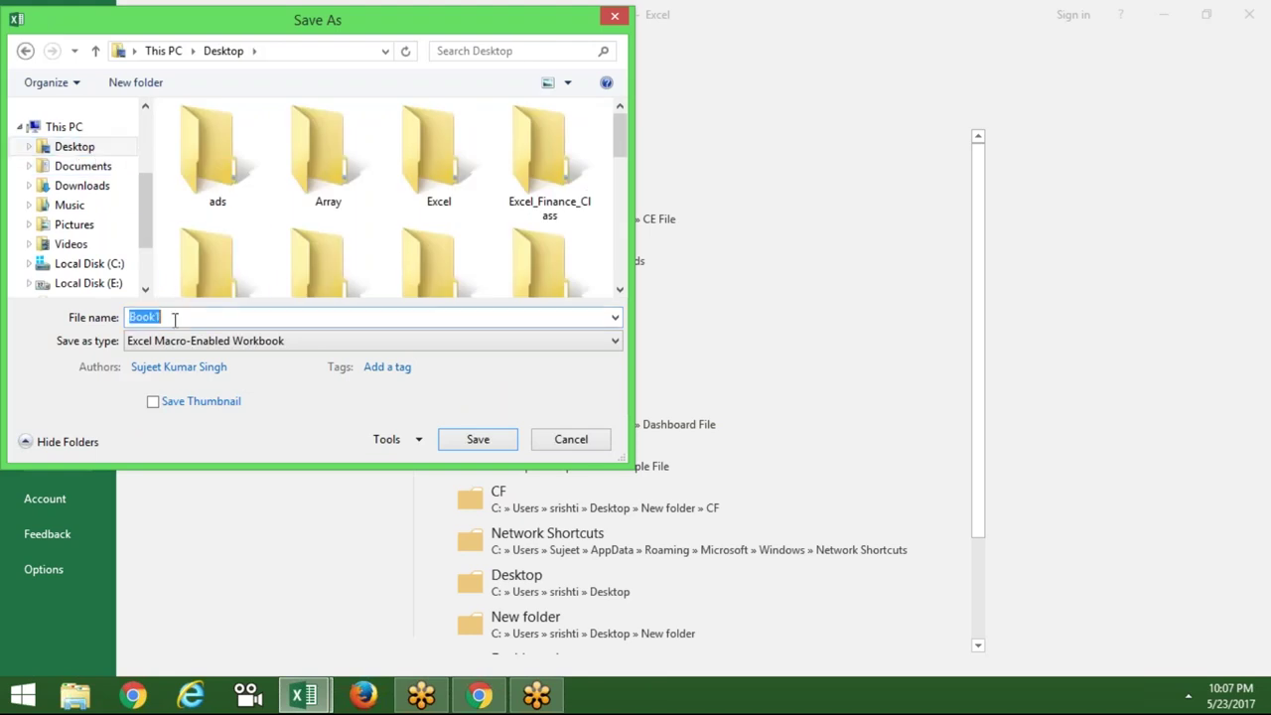
{"action": "type", "text": "att"}
{"action": "left_click", "coordinate": [475, 444]}
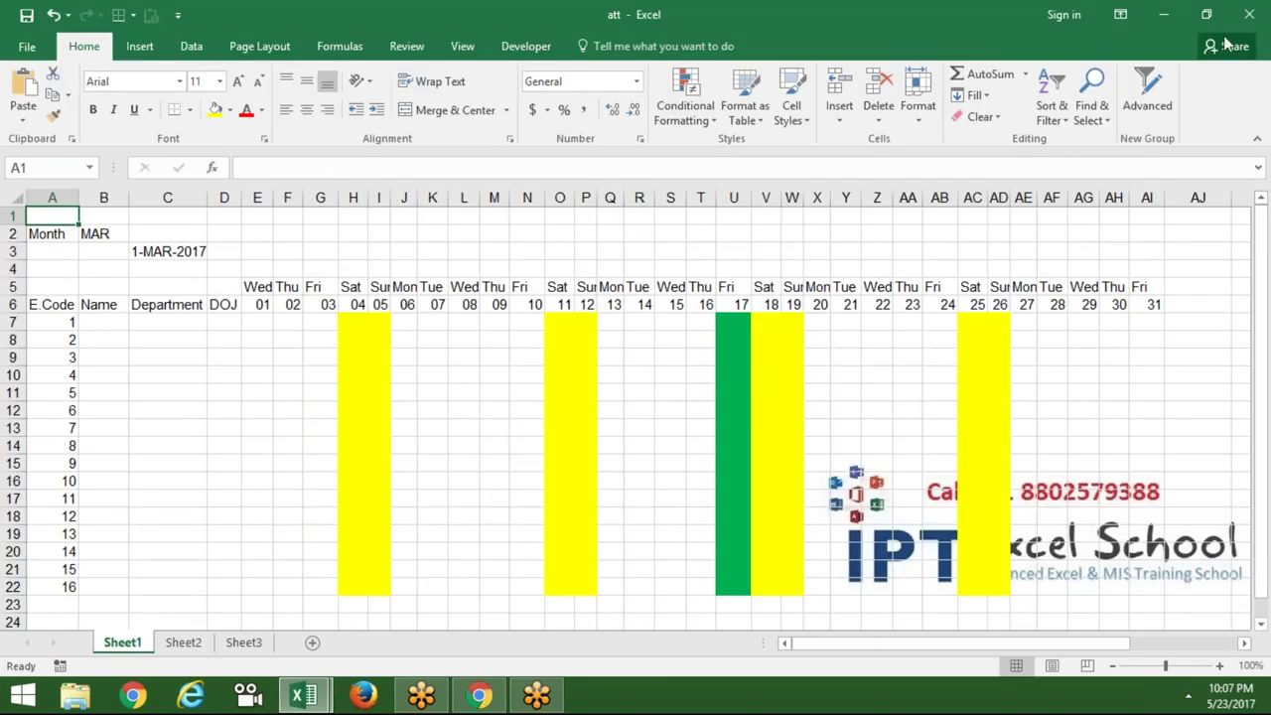
{"action": "left_click", "coordinate": [1249, 14]}
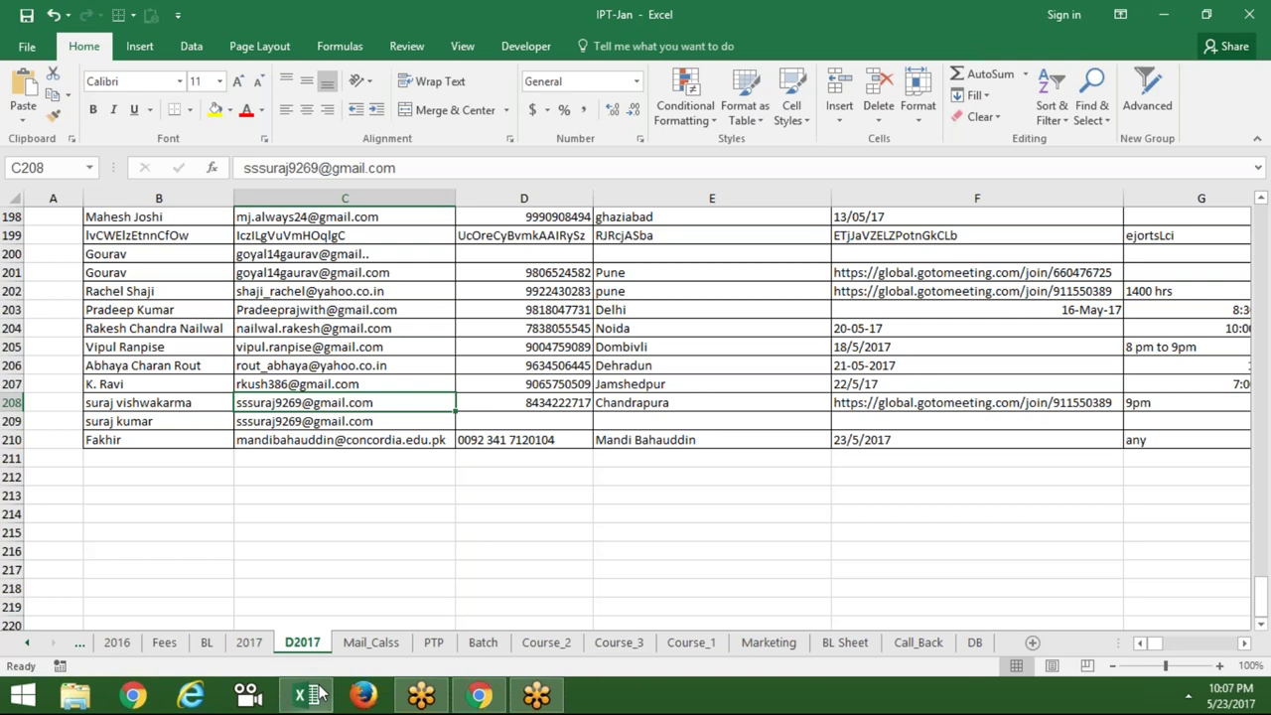
Step: Bring Chrome forward and go to gmail.com in a new tab
{"action": "left_click", "coordinate": [472, 703]}
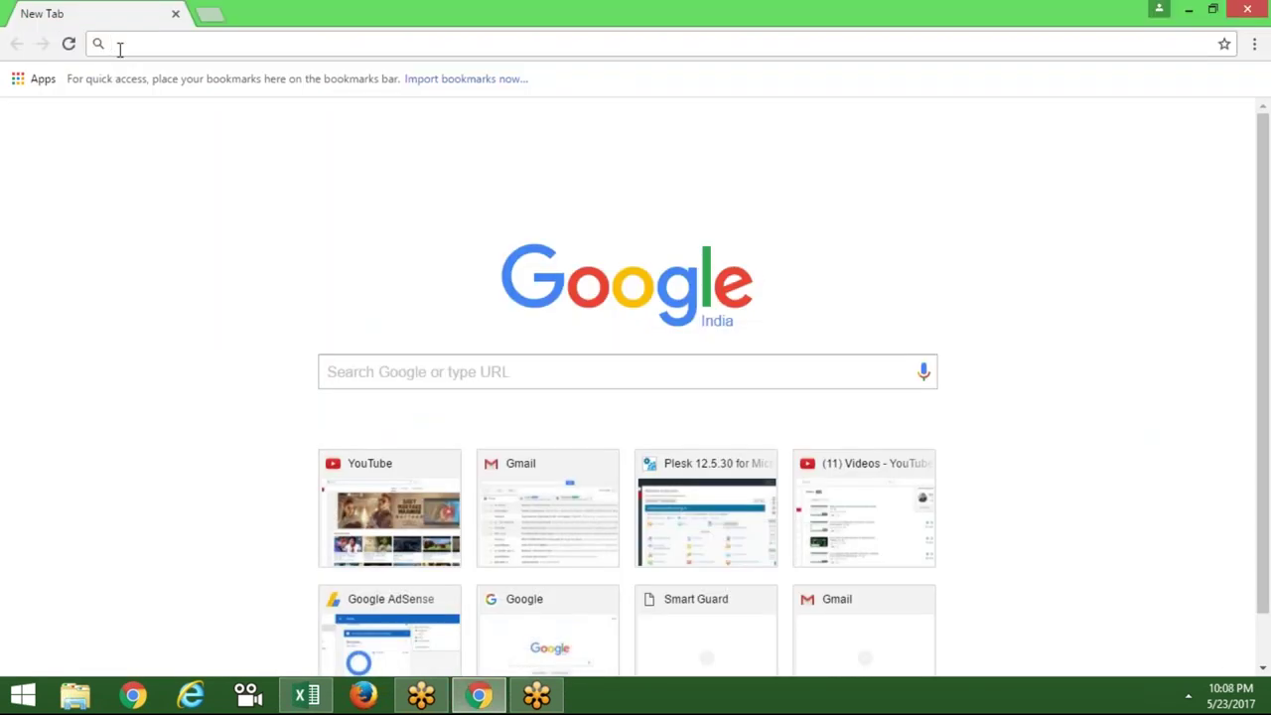
{"action": "type", "text": "gm"}
{"action": "key", "text": "Return"}
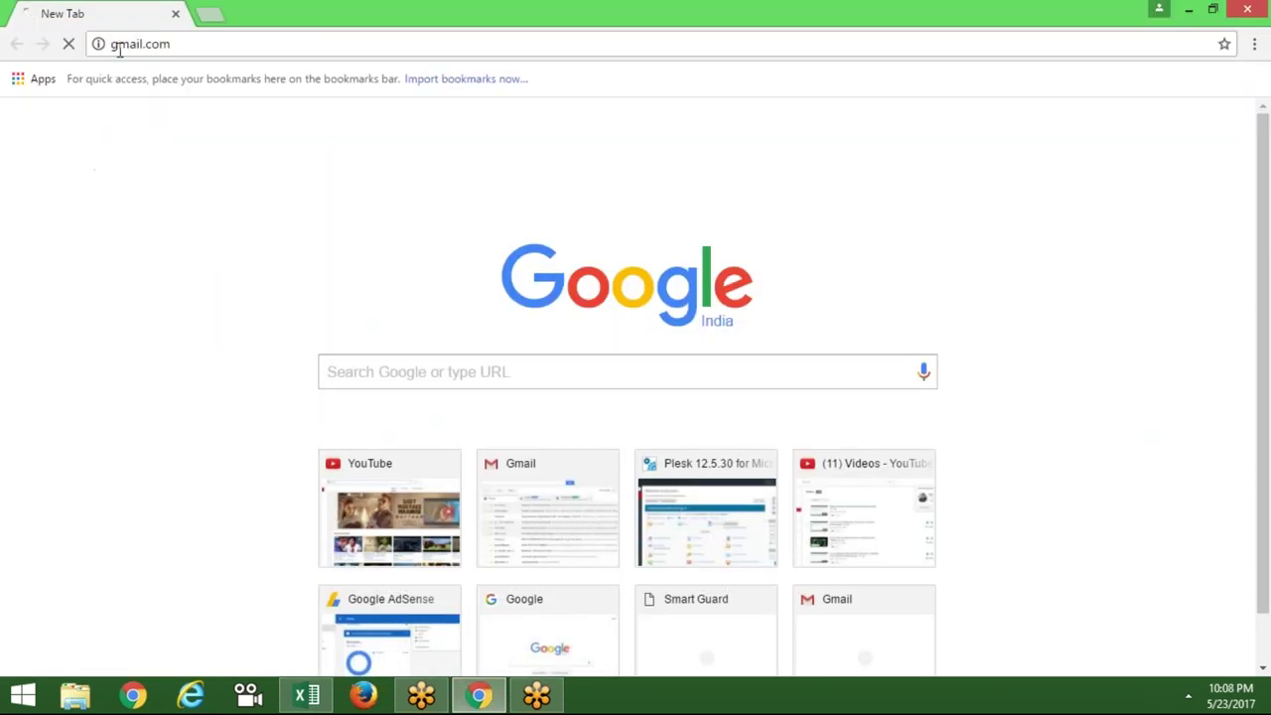